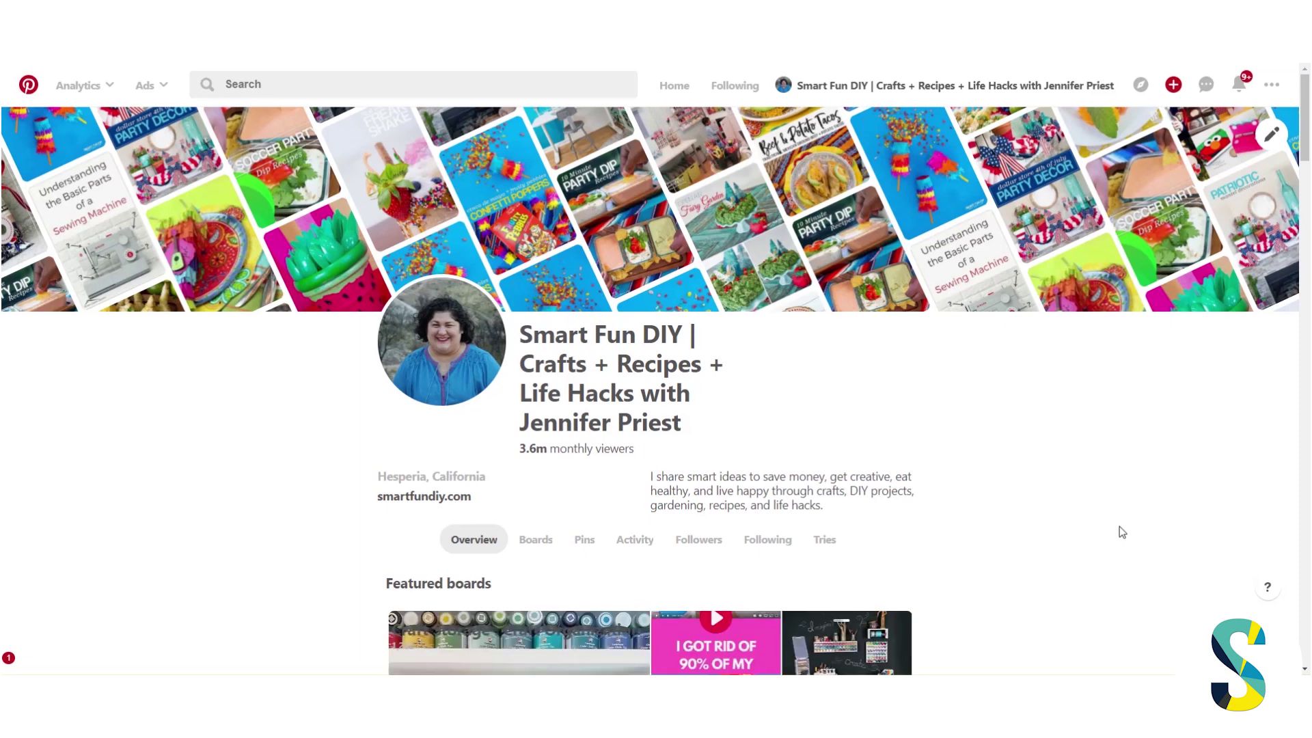
Look through the Pinterest profile's boards, sorted A to Z, for group boards such as "Most Pinned" DIY Tutorials
scroll(1042, 425, "down", 3)
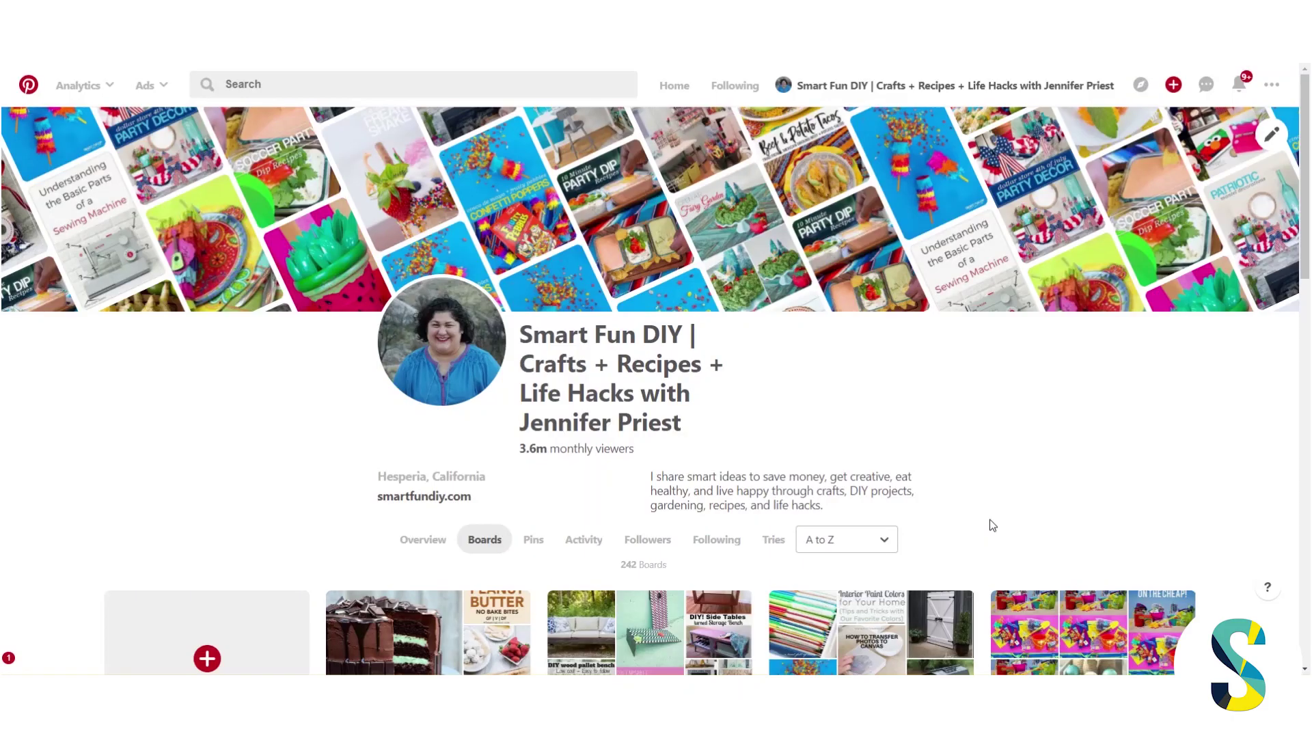
scroll(143, 399, "down", 2)
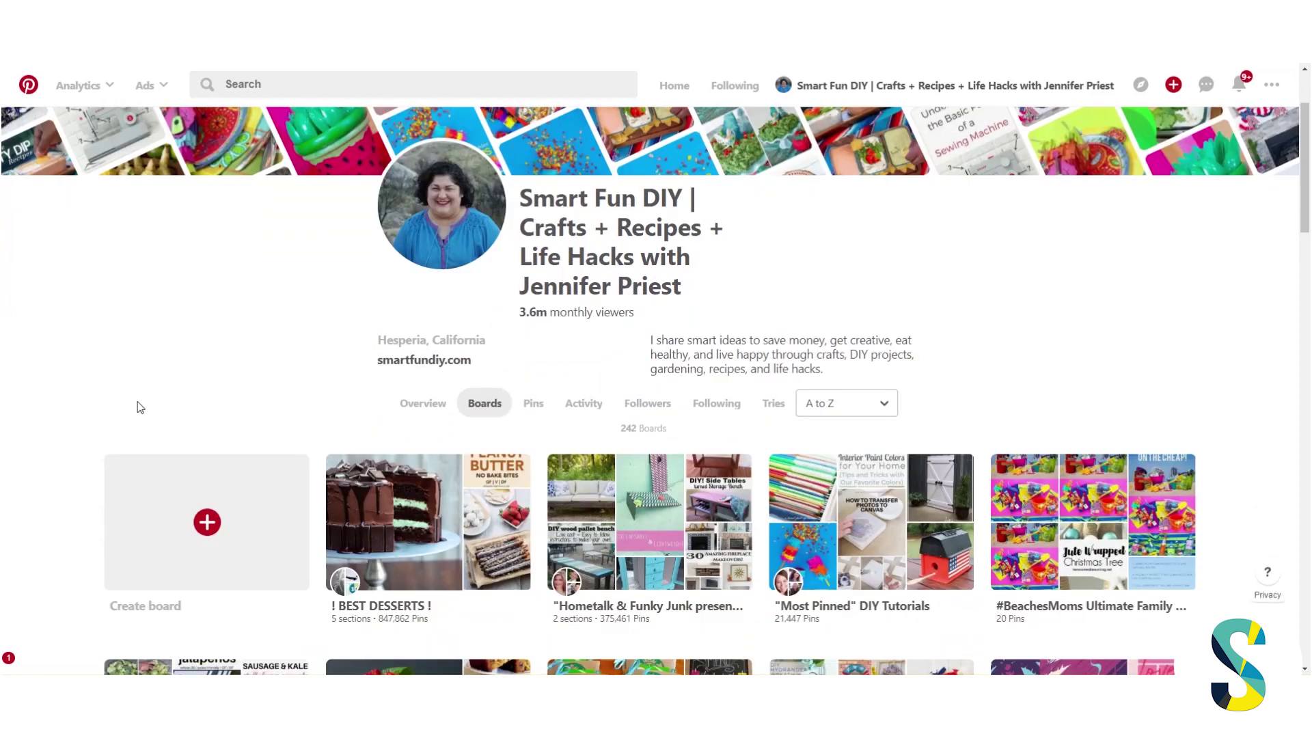
scroll(138, 403, "down", 1)
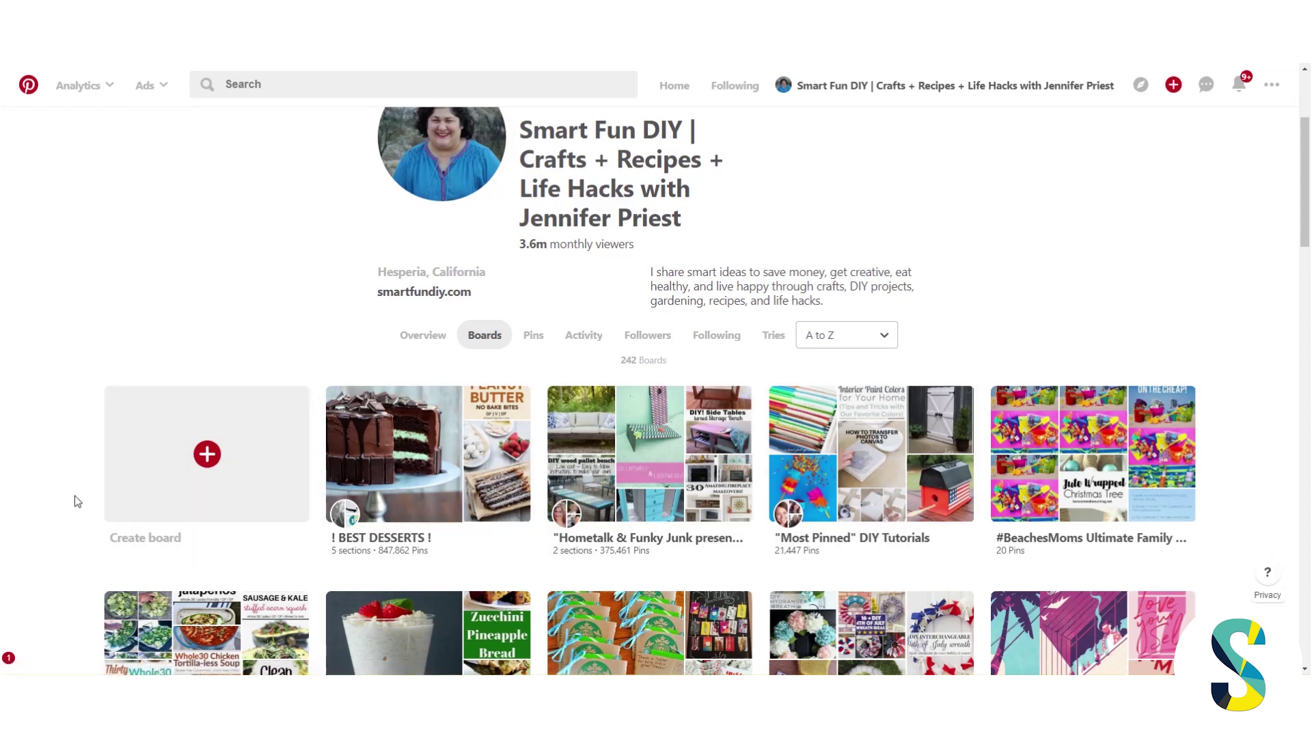
scroll(47, 489, "down", 2)
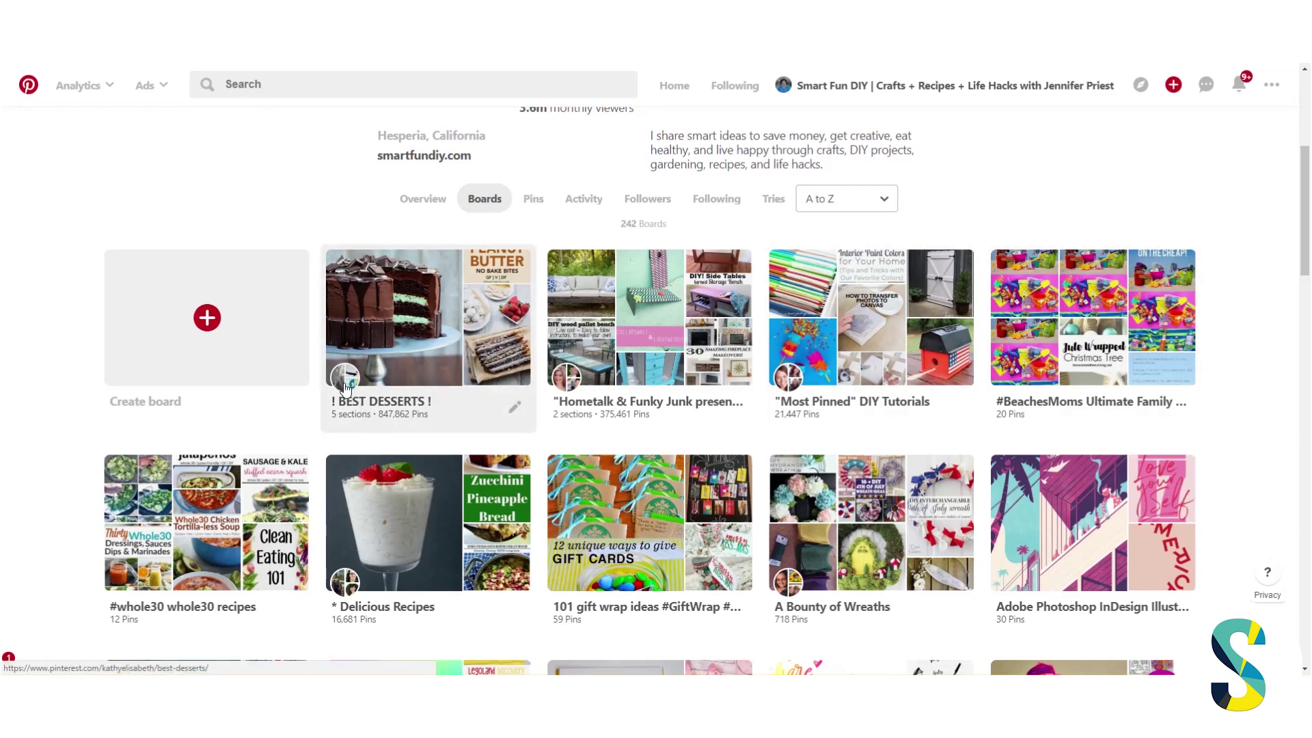
scroll(345, 387, "down", 2)
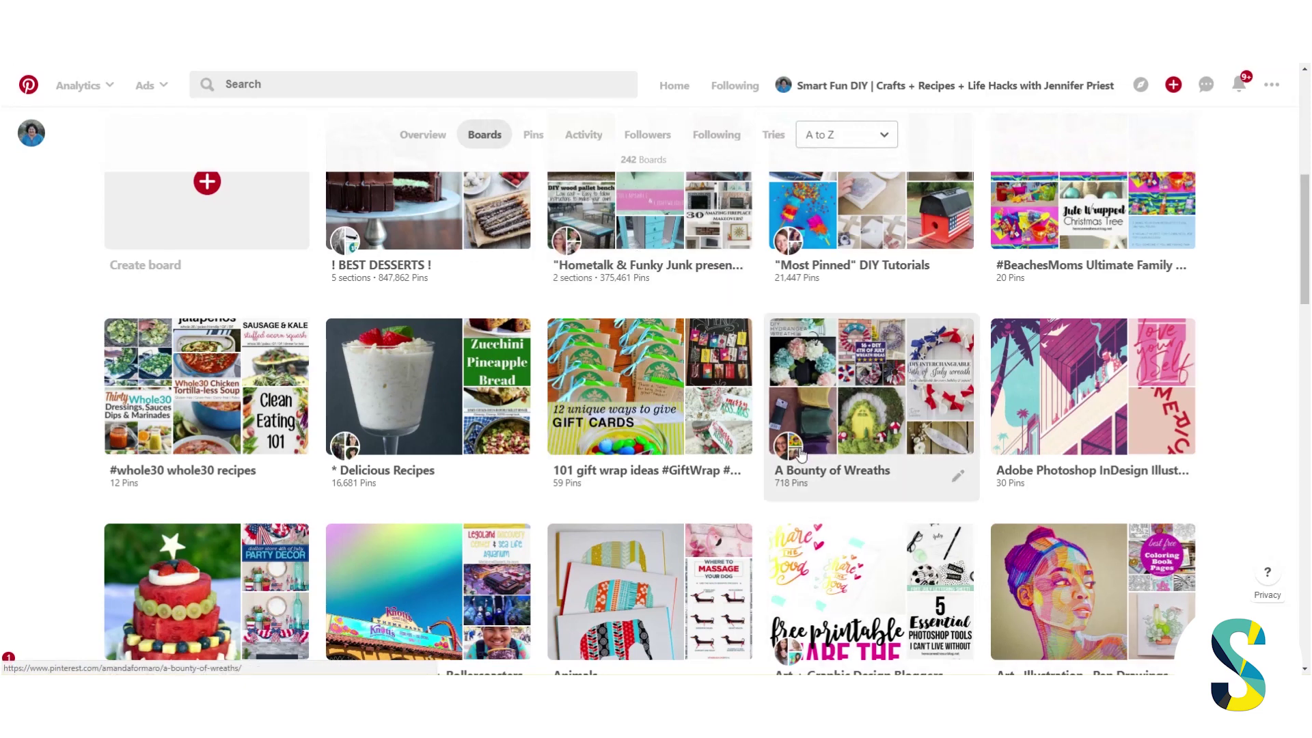
scroll(800, 455, "up", 2)
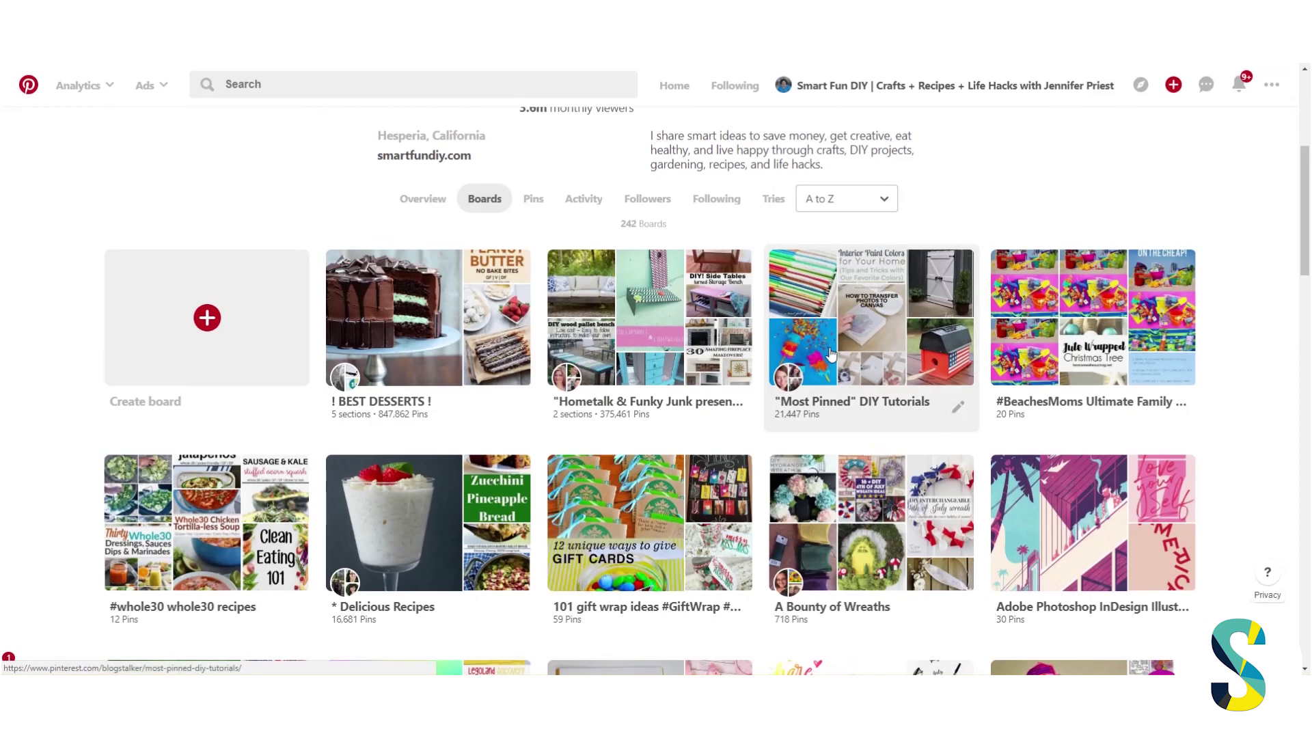
left_click(864, 321)
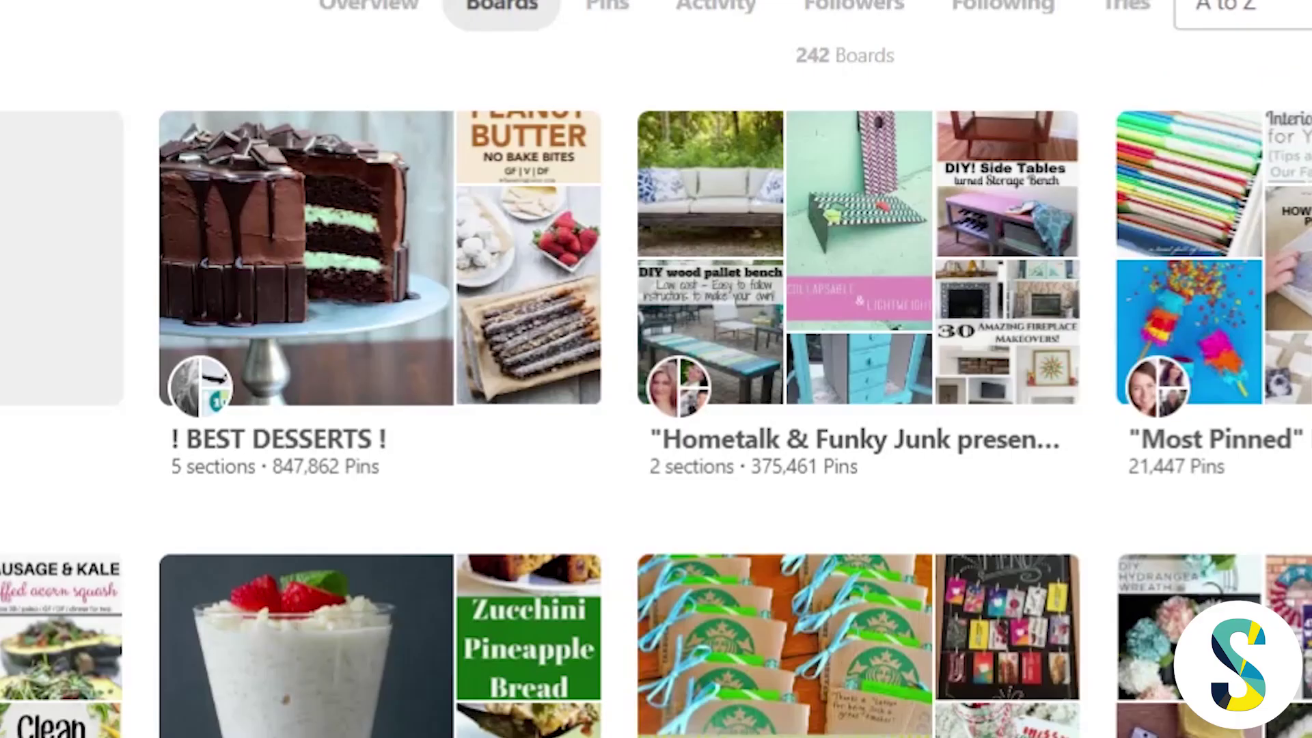
Open the Hometalk & Funky Junk group board and highlight its daily pin limit and store-link rule in the description
left_click(891, 263)
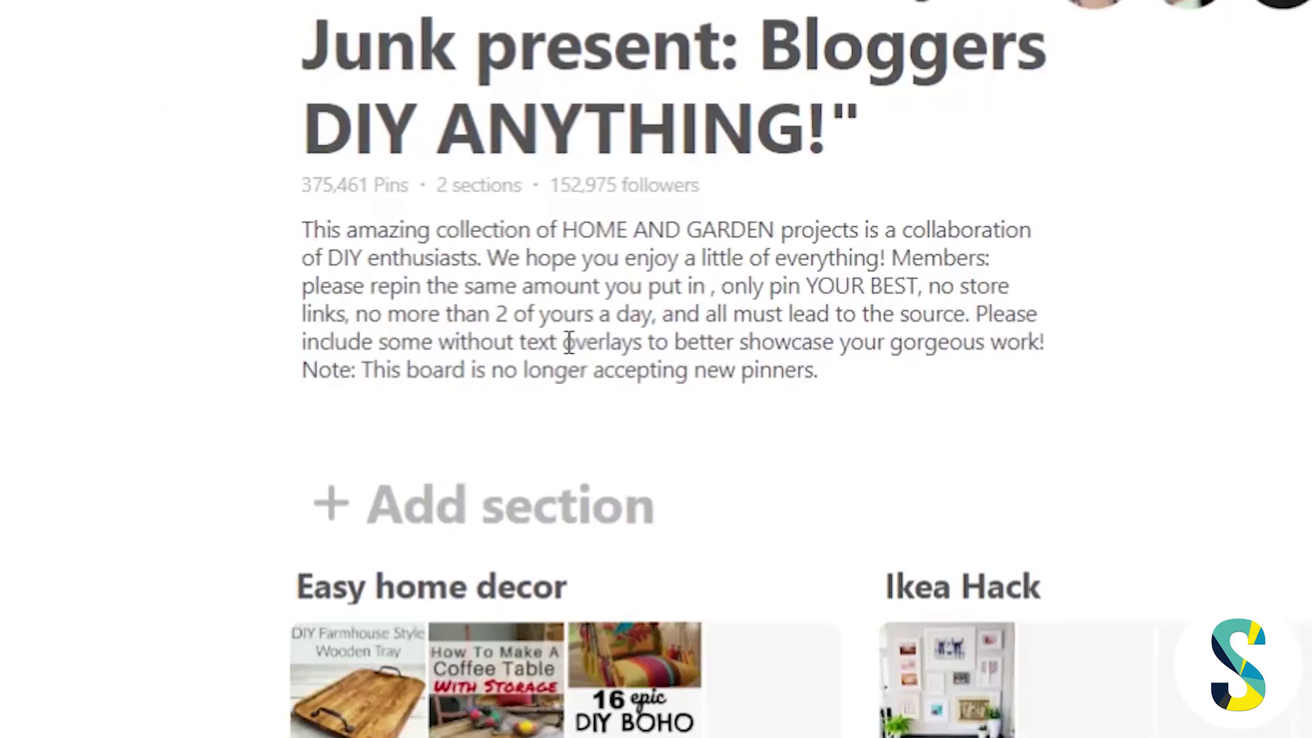
left_click_drag(494, 314, 660, 321)
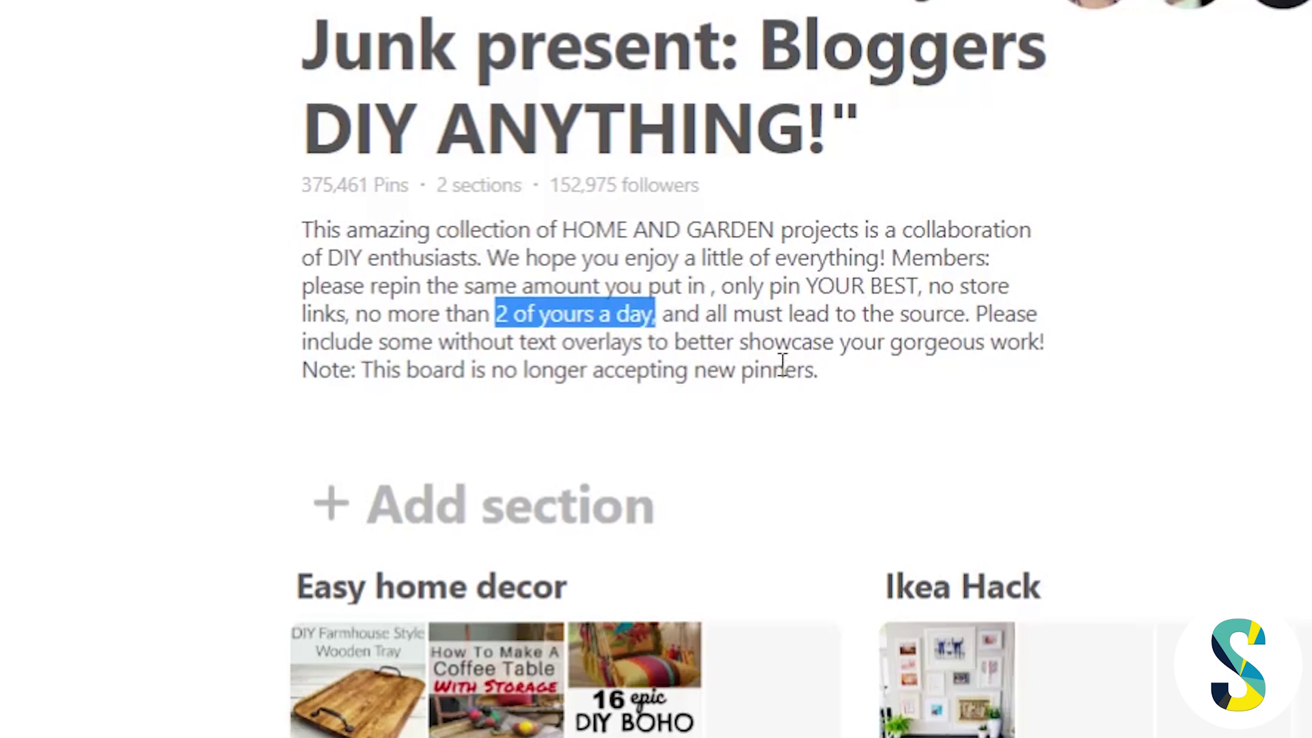
left_click(786, 315)
left_click_drag(838, 285, 347, 314)
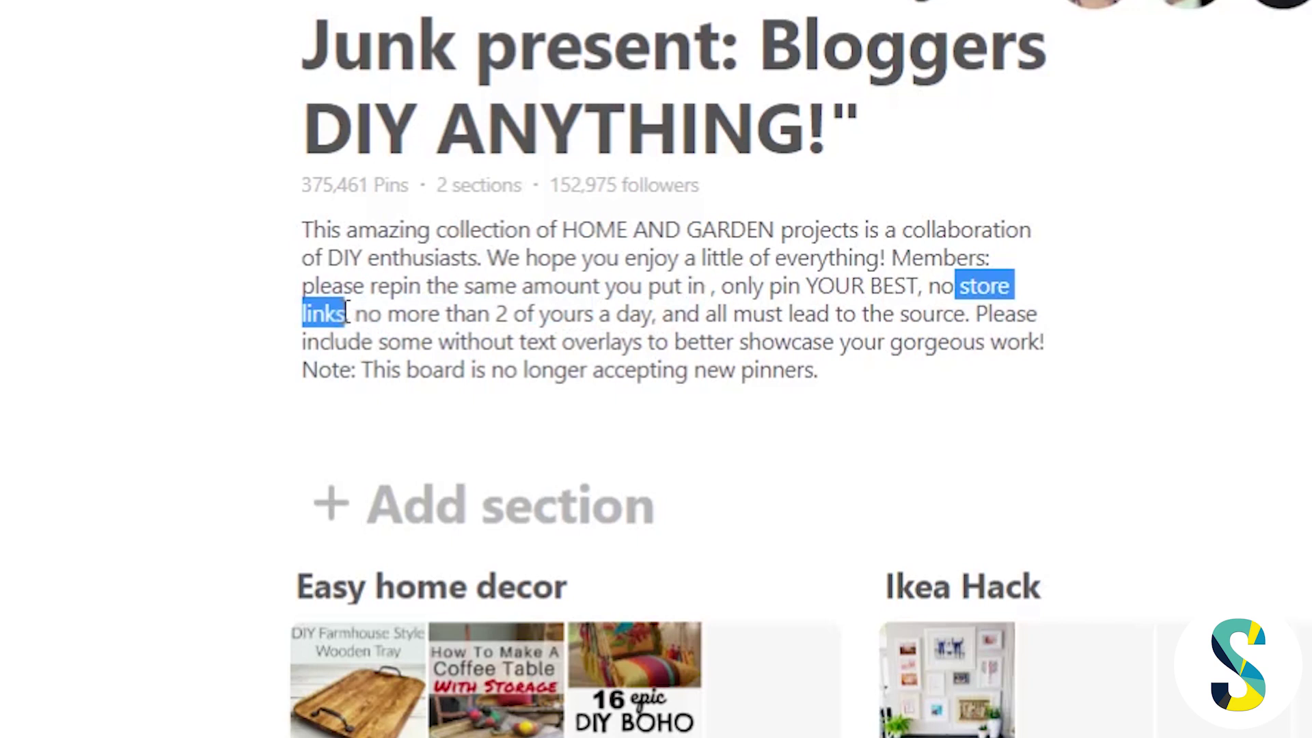
left_click(491, 326)
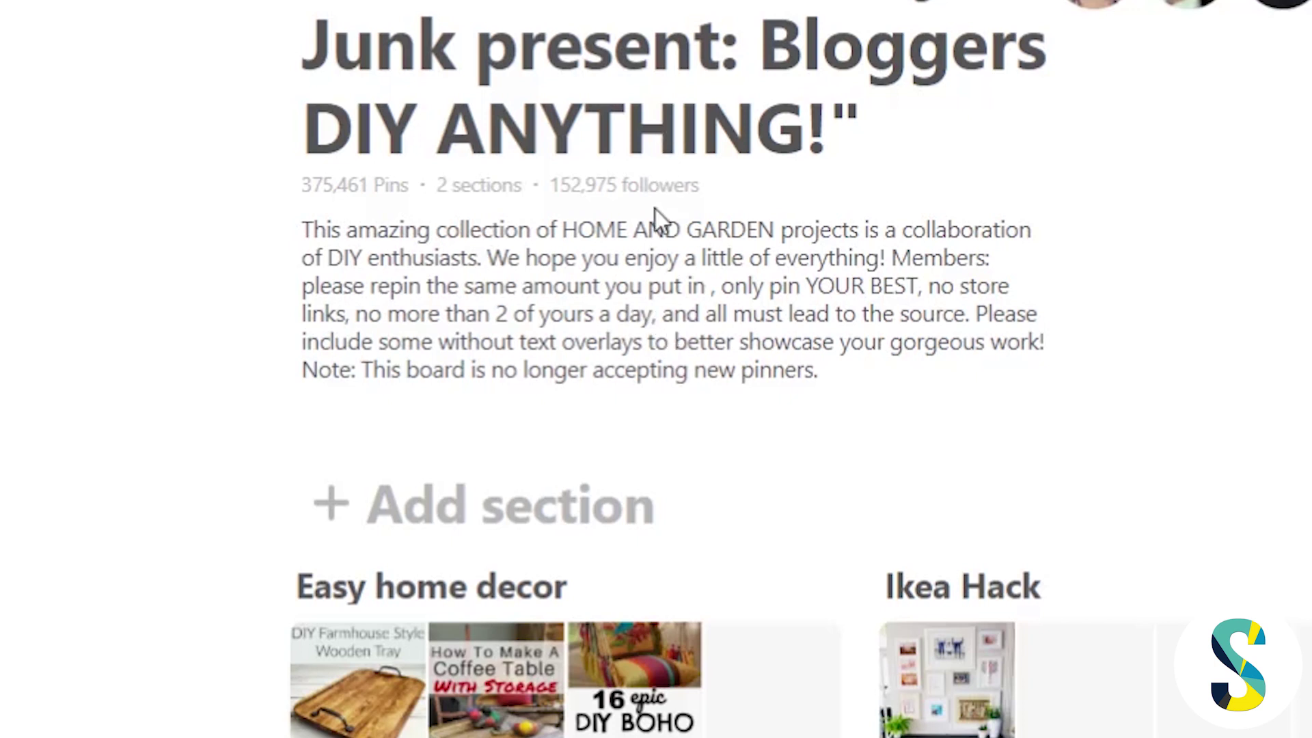
Highlight the full member rules and the closing note about new pinners in the group board's description
left_click_drag(875, 443, 303, 284)
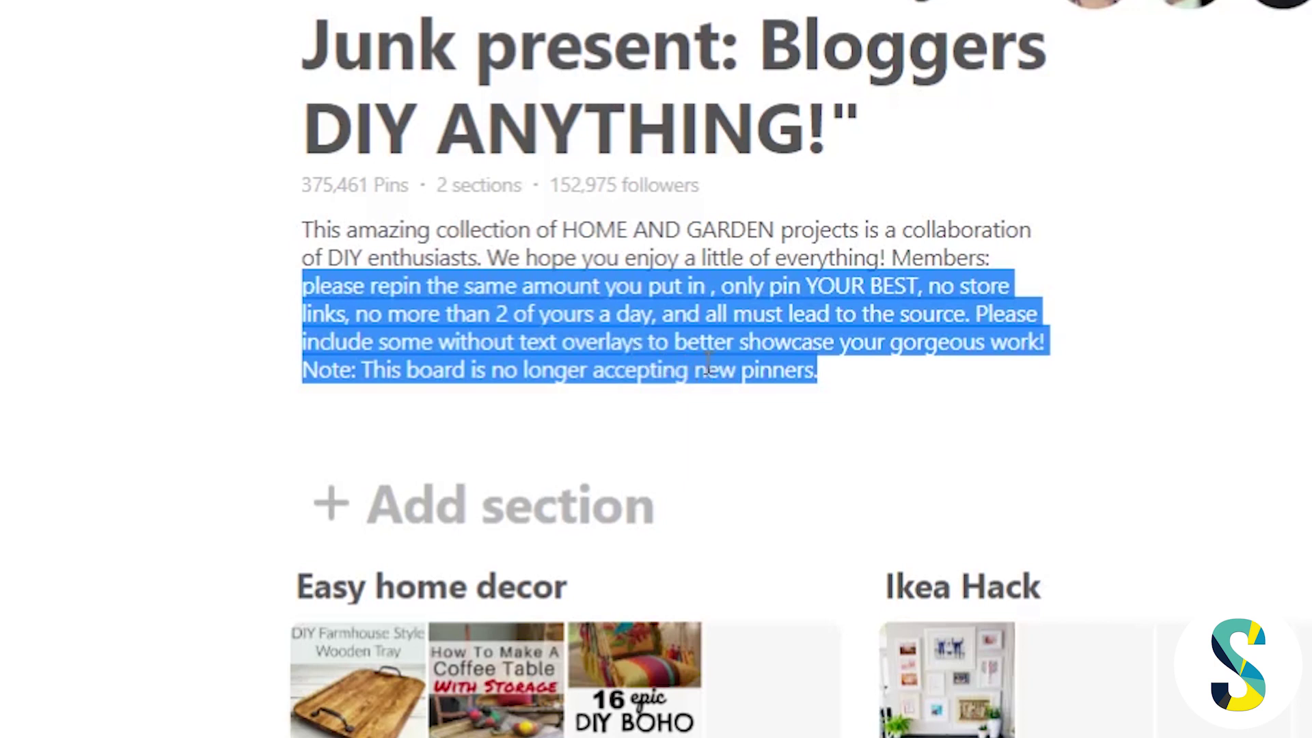
left_click(729, 383)
left_click_drag(786, 374, 408, 373)
left_click(652, 352)
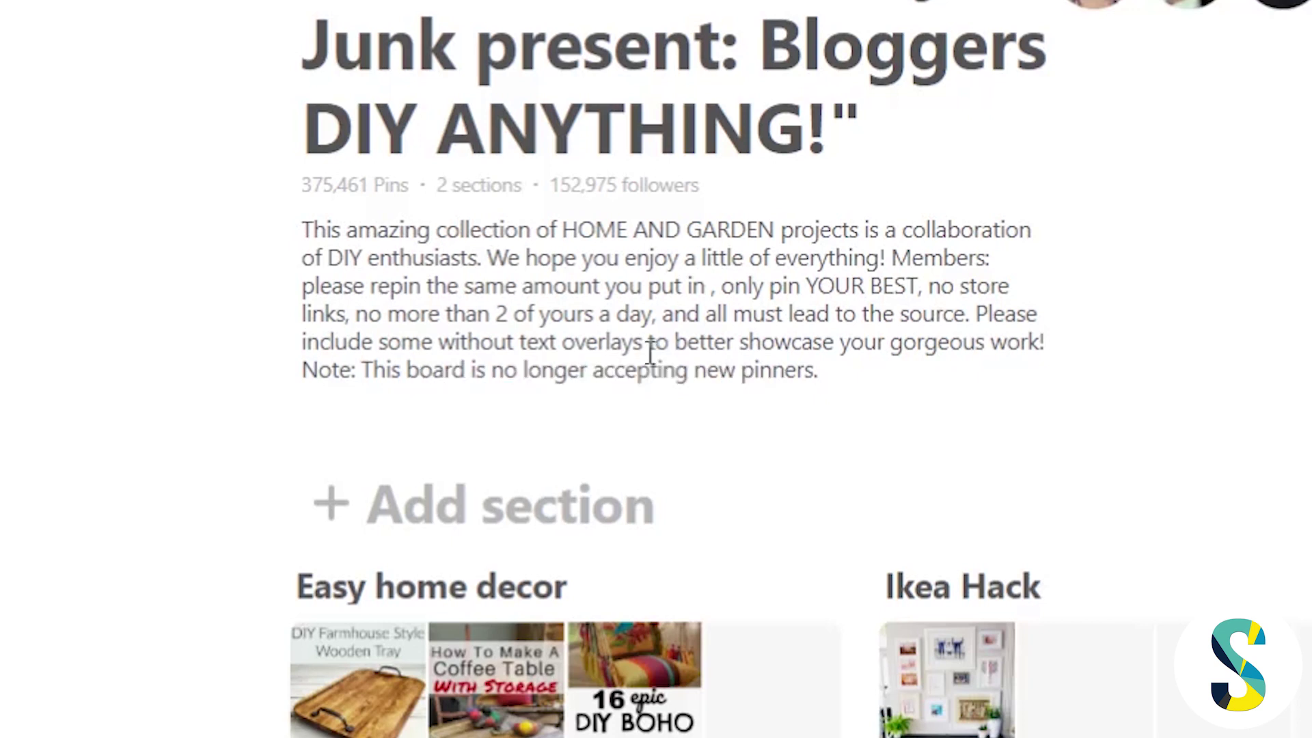
left_click_drag(504, 316, 556, 343)
left_click(504, 313)
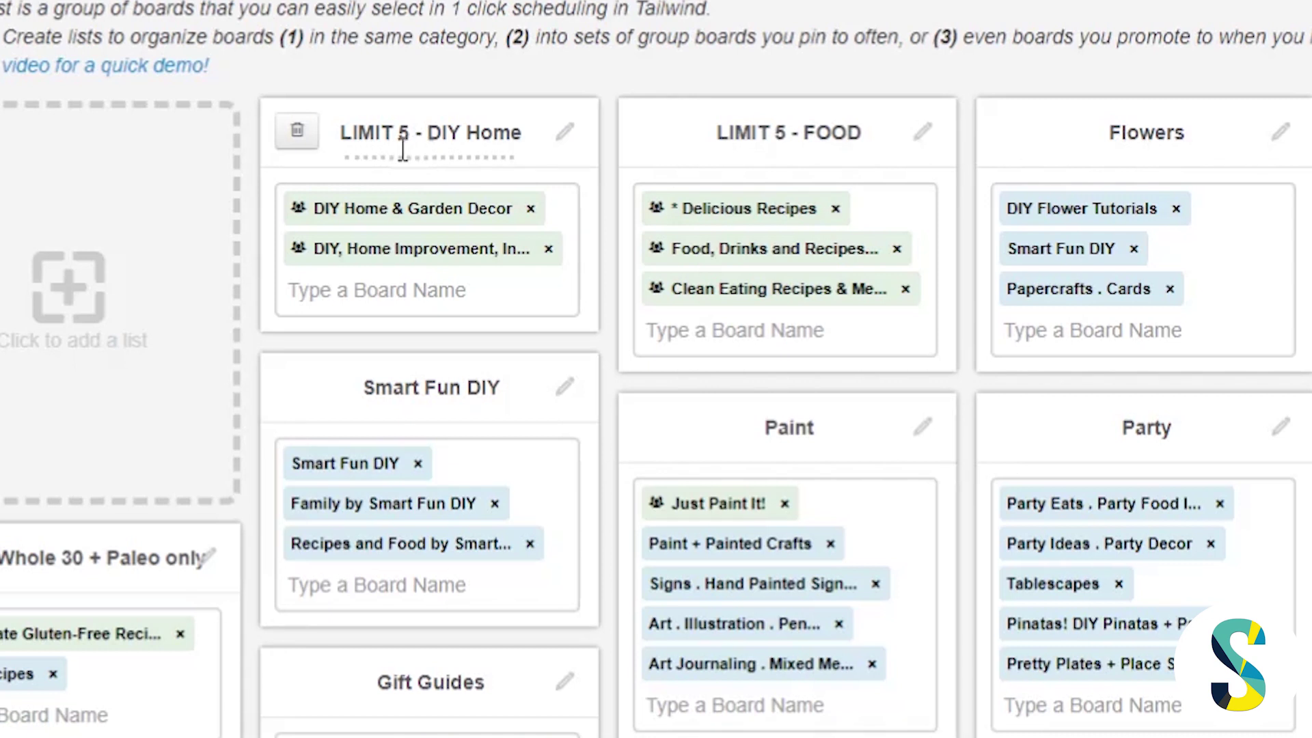
Switch to Tailwind's board lists and highlight the "DIY Home" part of the first LIMIT 5 list's title
left_click(403, 152)
left_click_drag(524, 134, 419, 156)
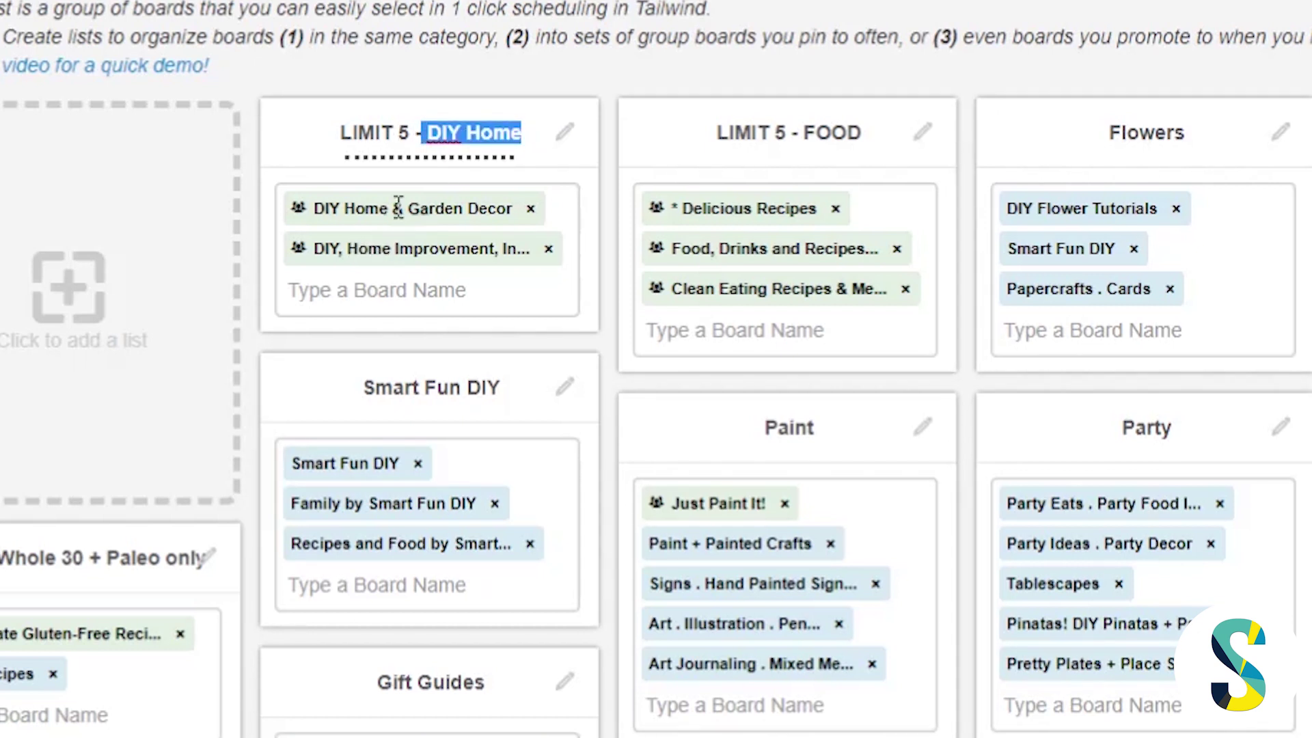
left_click(474, 131)
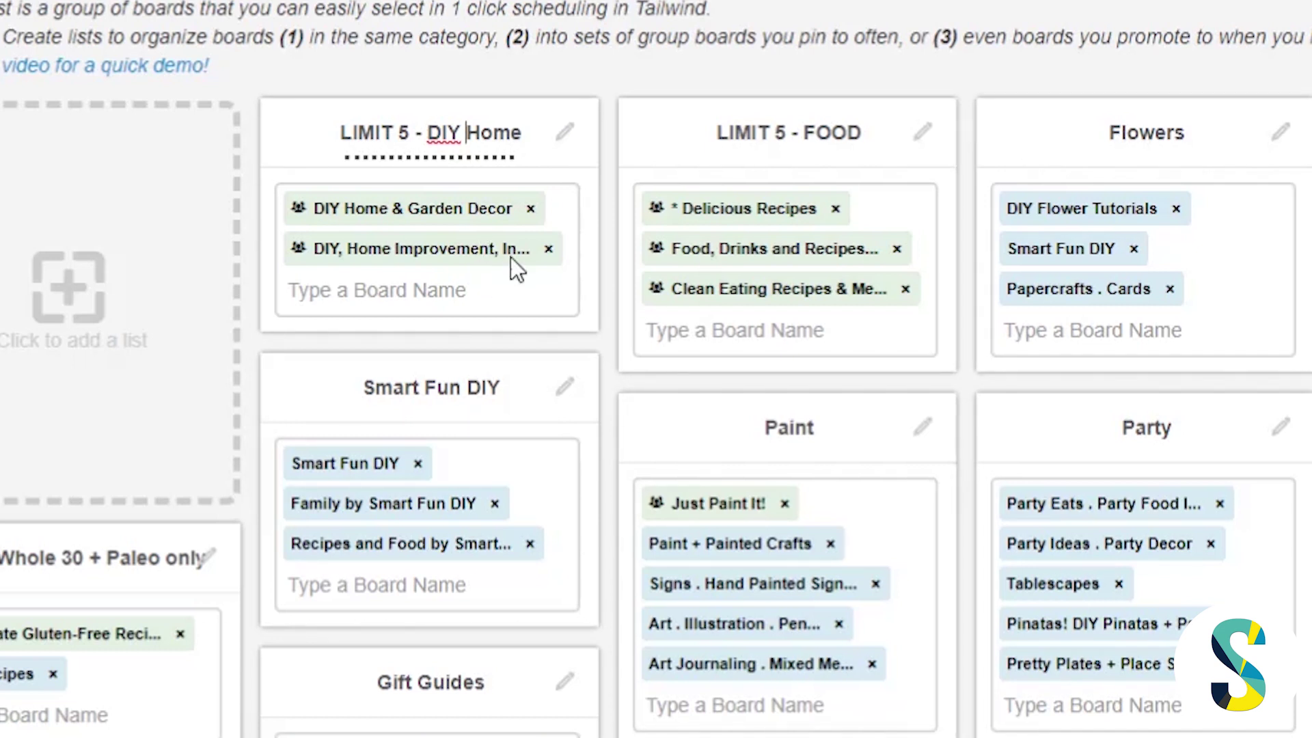
Look through the Tailwind board lists, examining those grouped by daily limits of 1, 2, 3 and 5 pins
mouse_move(436, 183)
scroll(1234, 376, "down", 4)
scroll(1234, 377, "down", 7)
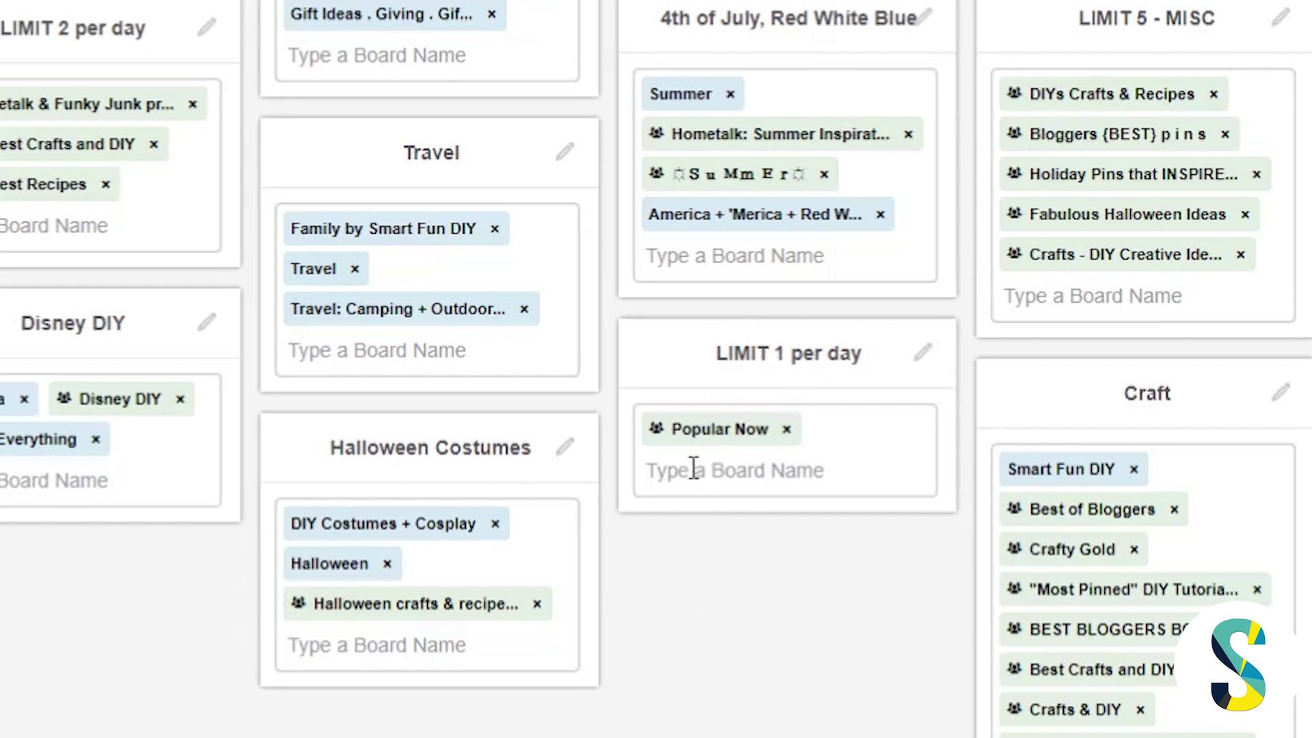
scroll(719, 649, "up", 8)
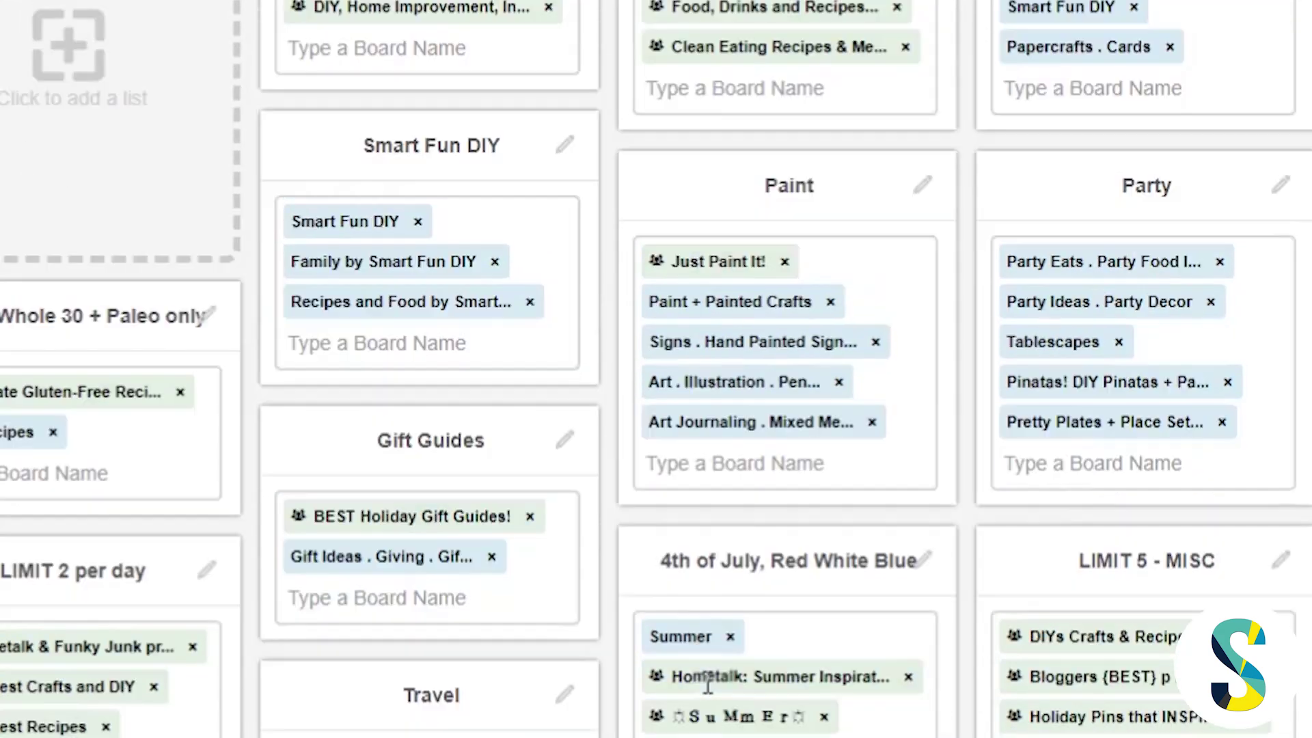
scroll(701, 679, "down", 2)
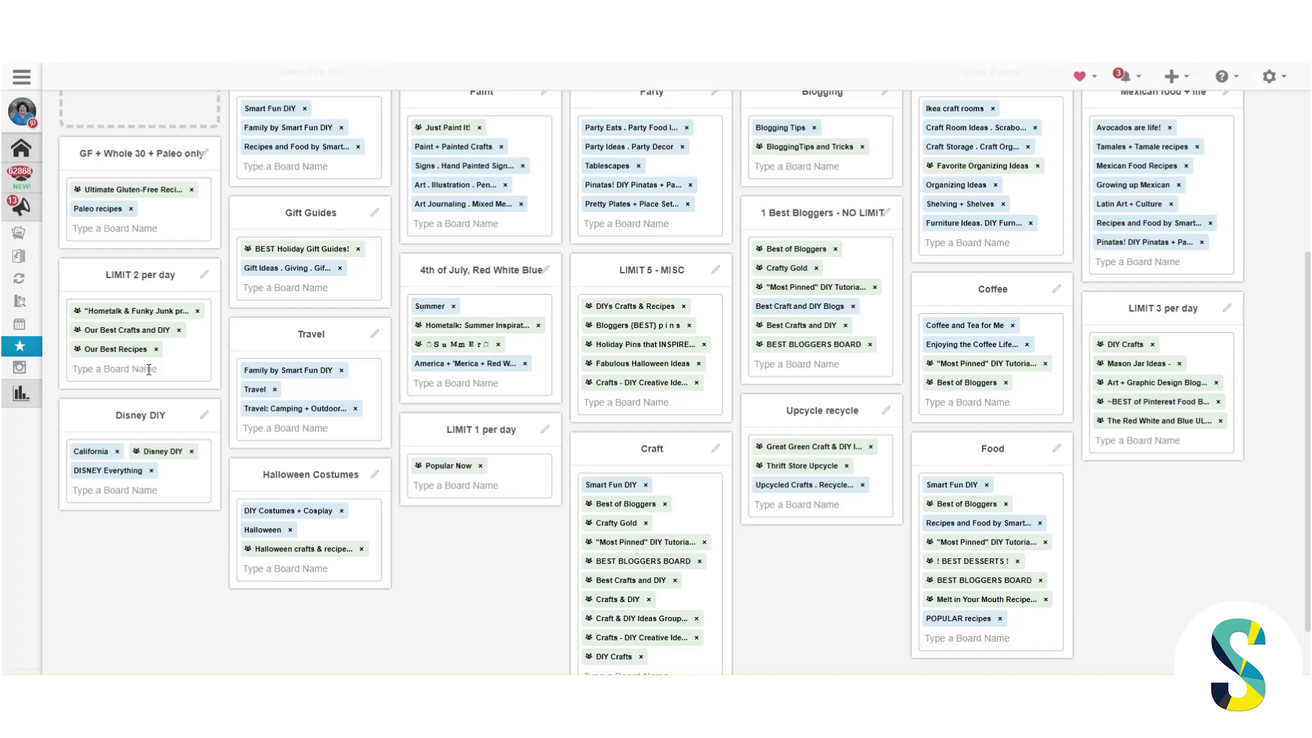
scroll(151, 372, "up", 2)
scroll(154, 376, "down", 1)
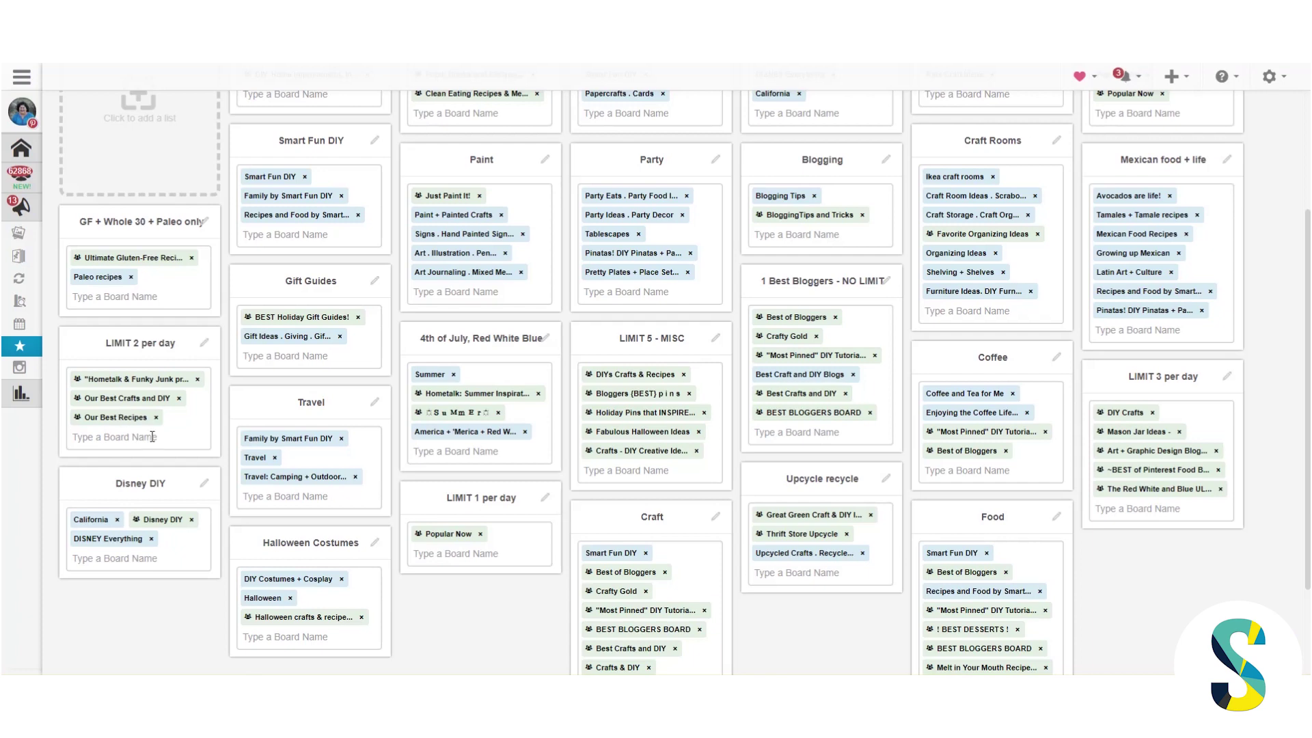
scroll(123, 421, "up", 4)
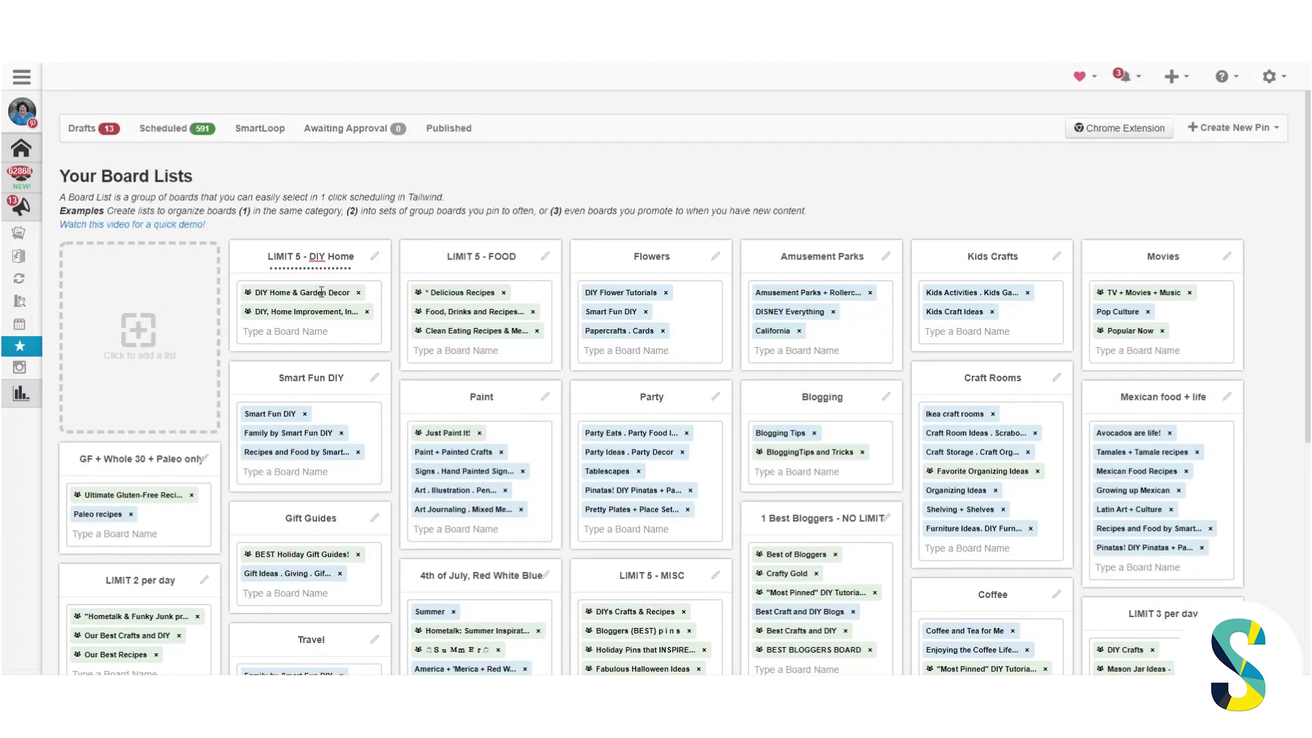
scroll(536, 342, "down", 5)
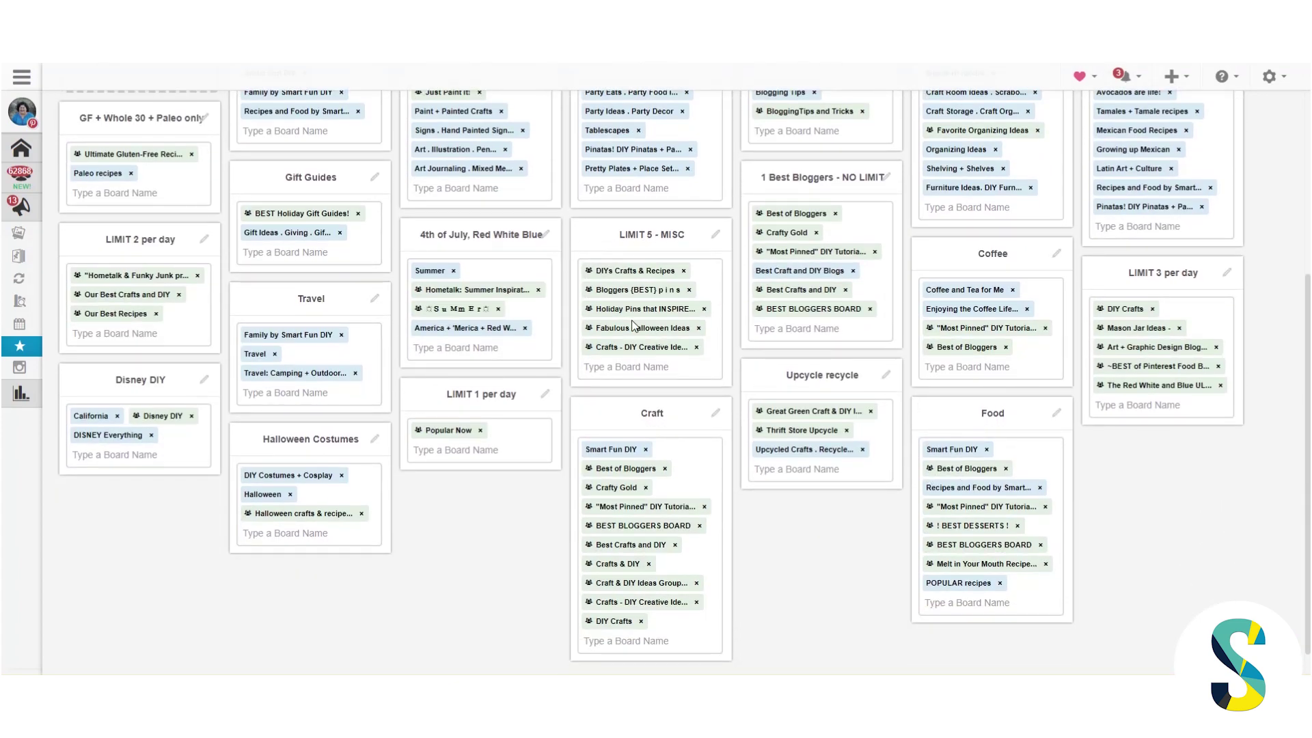
scroll(596, 299, "up", 3)
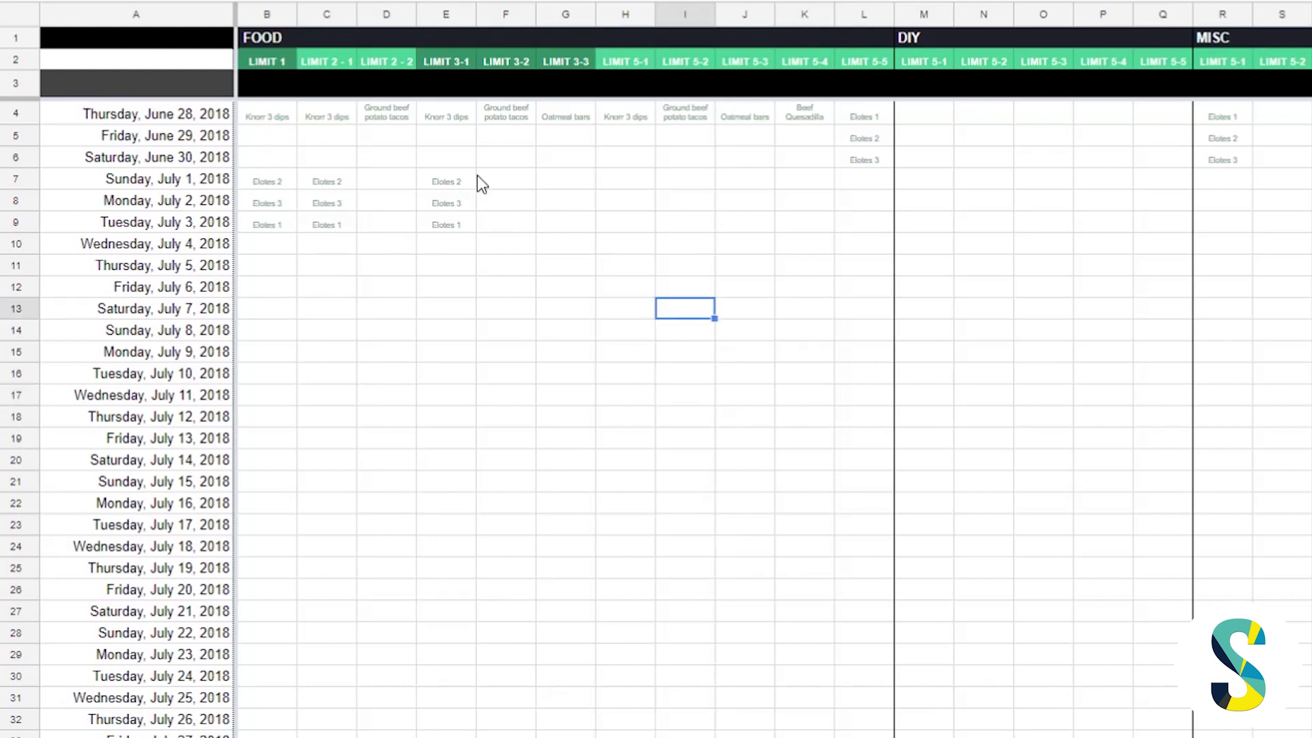
Switch to the scheduling spreadsheet and highlight the June 28 row, checking its food entries under each limit column
left_click(285, 117)
left_click_drag(266, 117, 1309, 267)
left_click(657, 466)
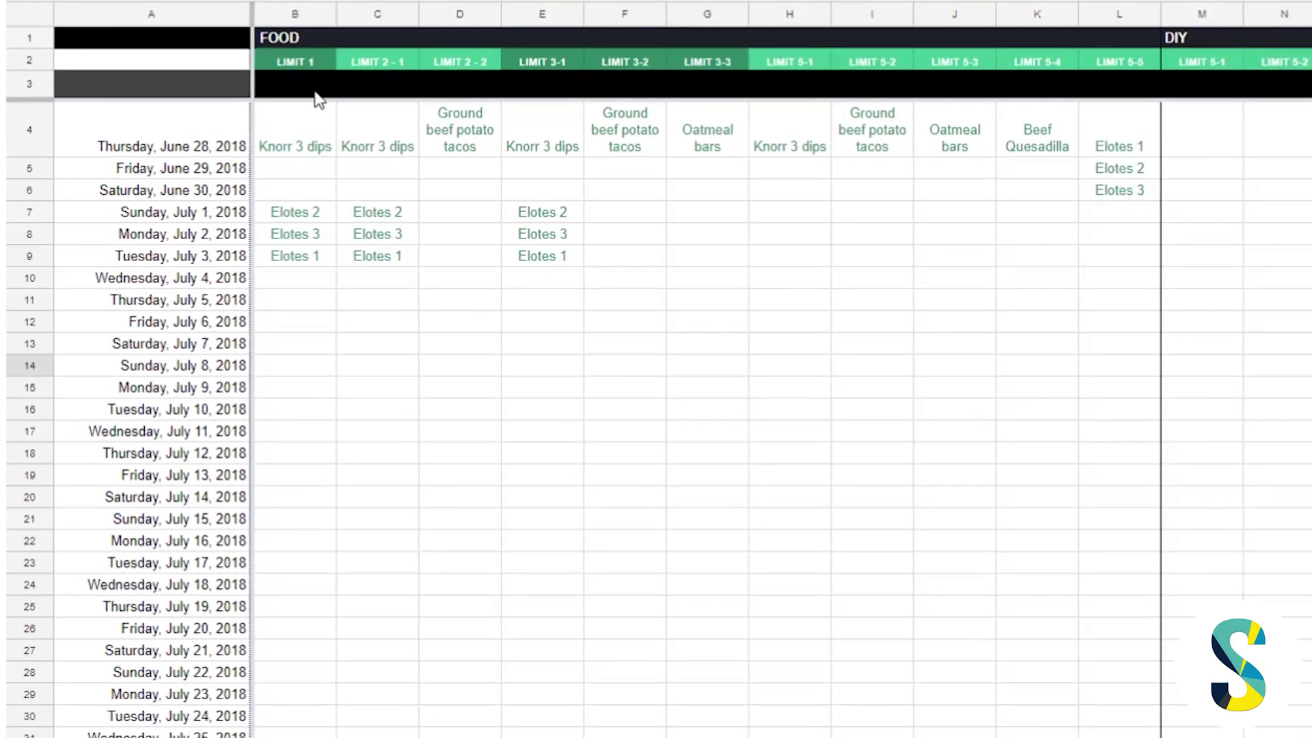
left_click(306, 119)
left_click(376, 125)
left_click(494, 121)
left_click(594, 129)
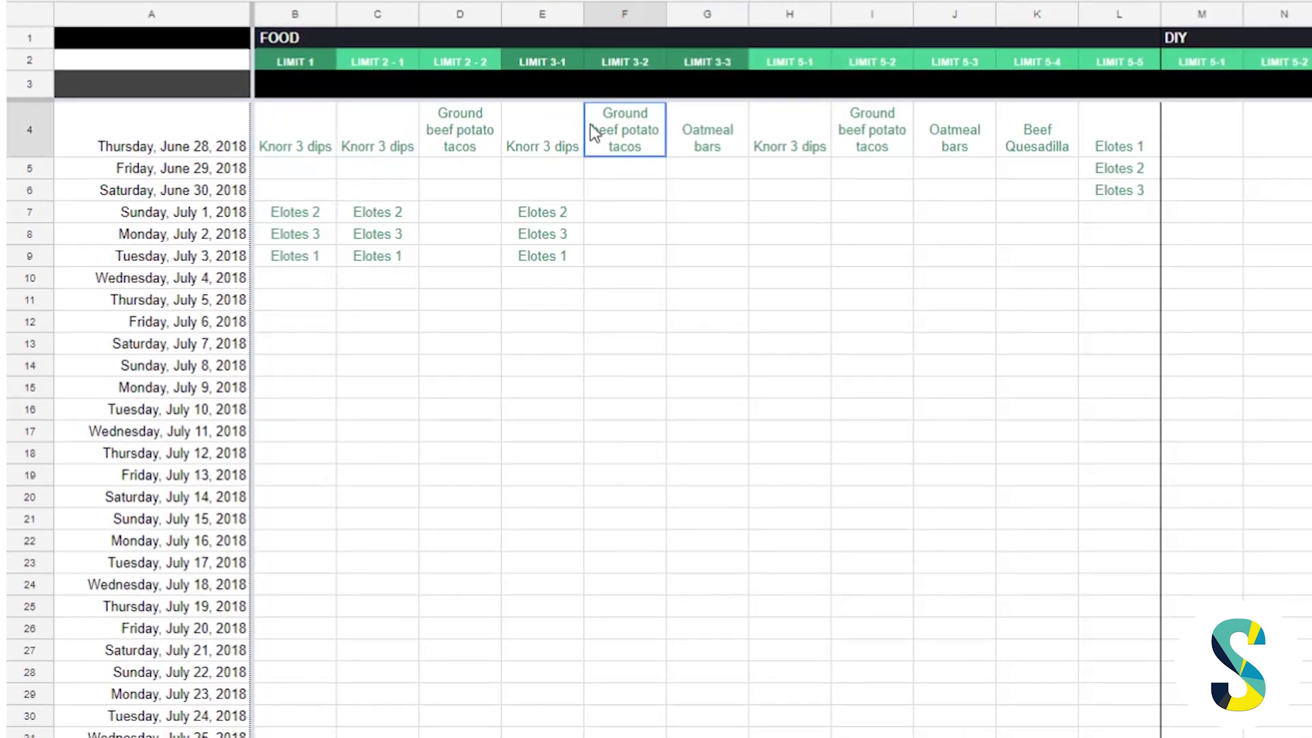
Examine the June 28 food entries under LIMIT 1, LIMIT 2-1 and LIMIT 2-2 one by one
left_click(330, 124)
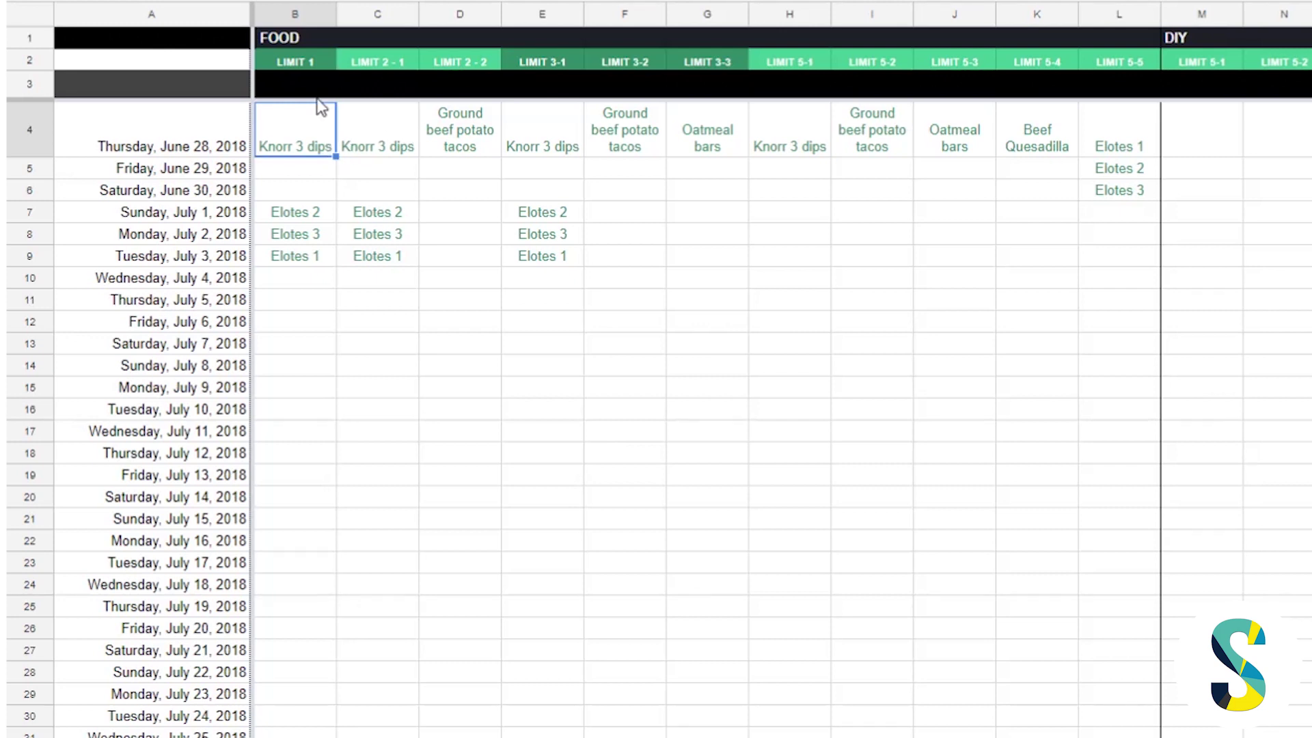
left_click(397, 126)
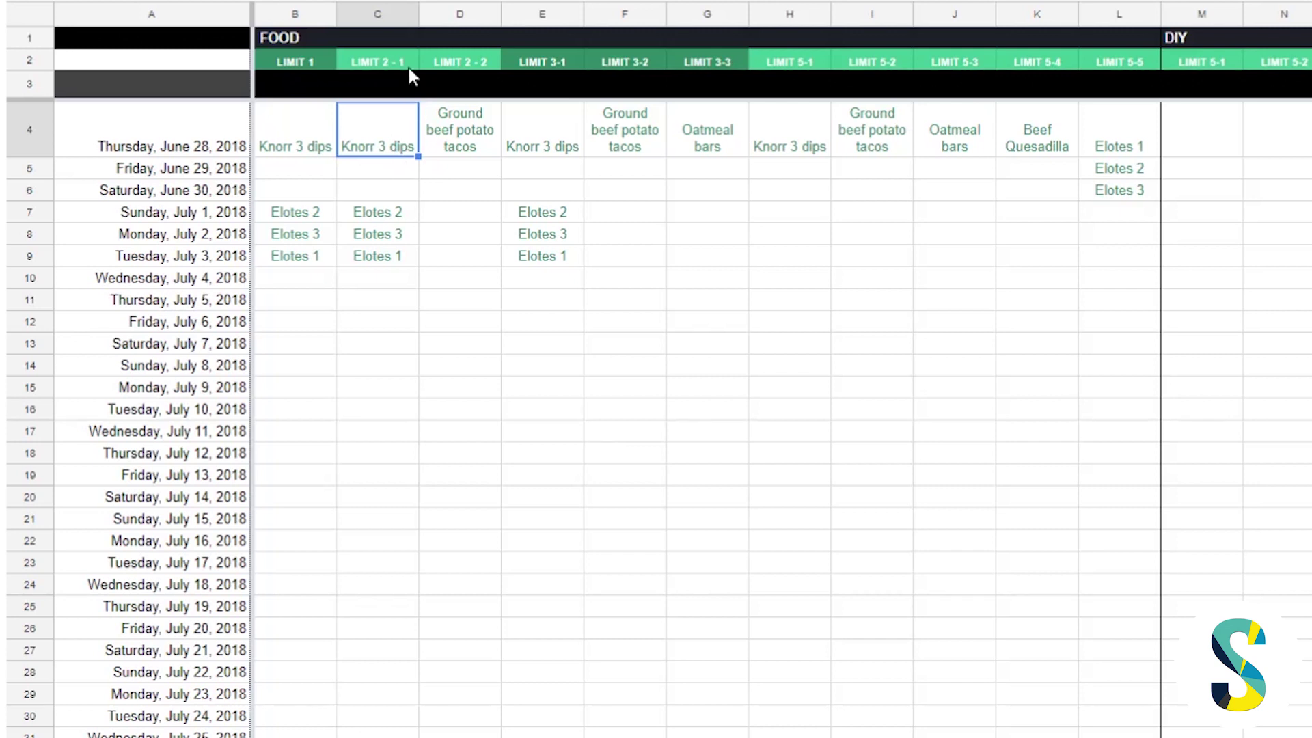
left_click(445, 64)
left_click(457, 130)
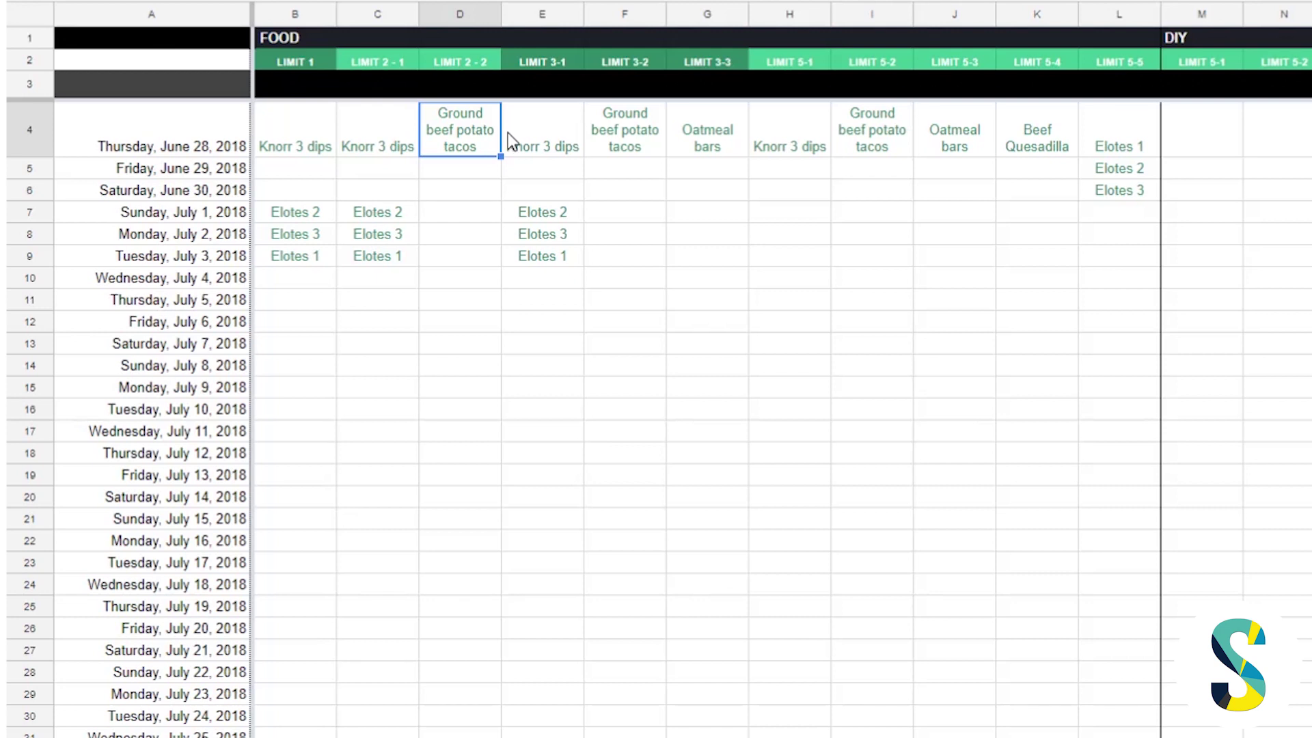
Highlight the food section's three LIMIT 3 columns and check each of their June 28 entries
left_click(562, 135)
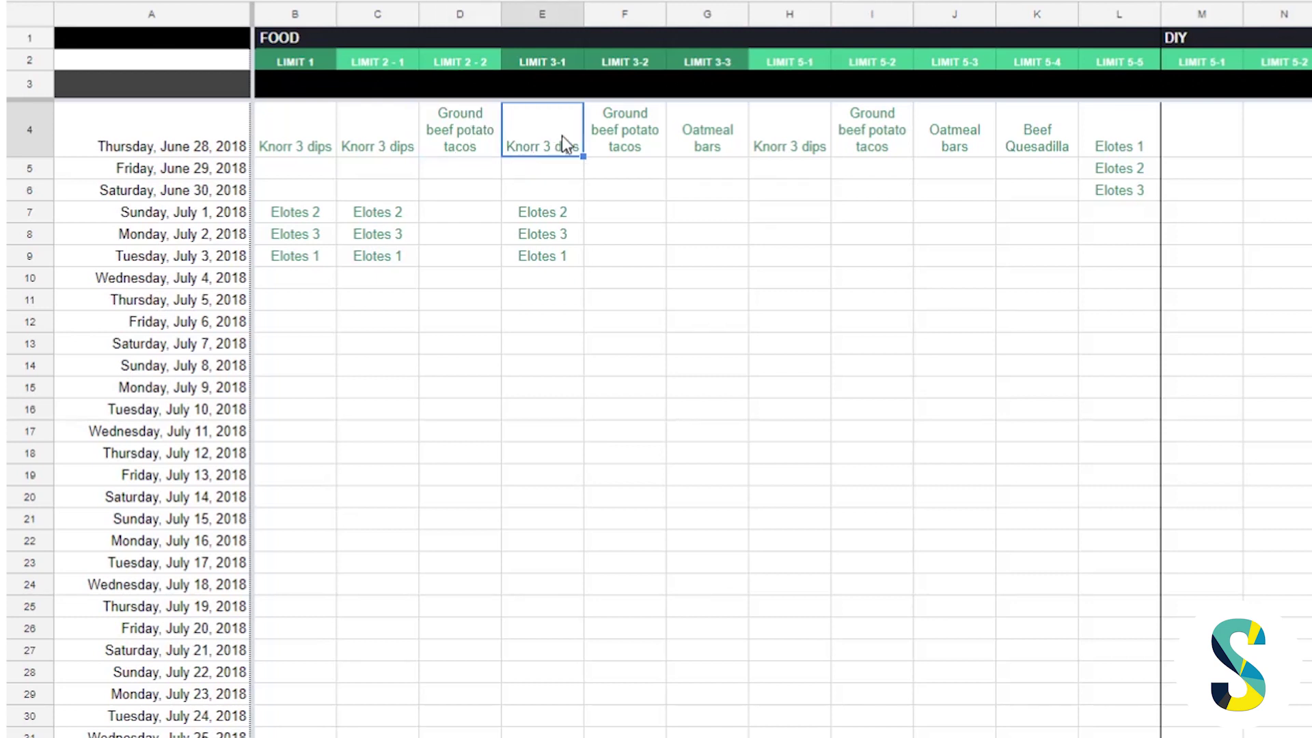
left_click(573, 19)
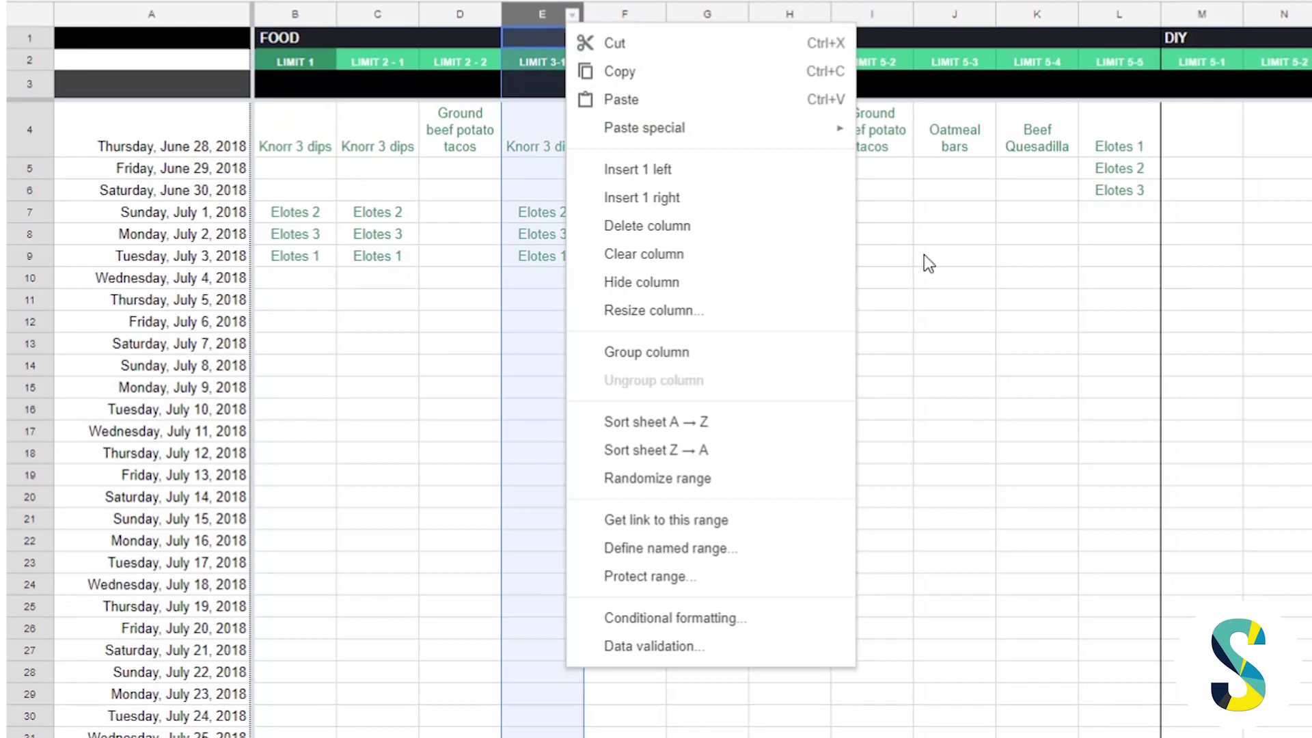
left_click(1036, 277)
left_click_drag(534, 7, 698, 49)
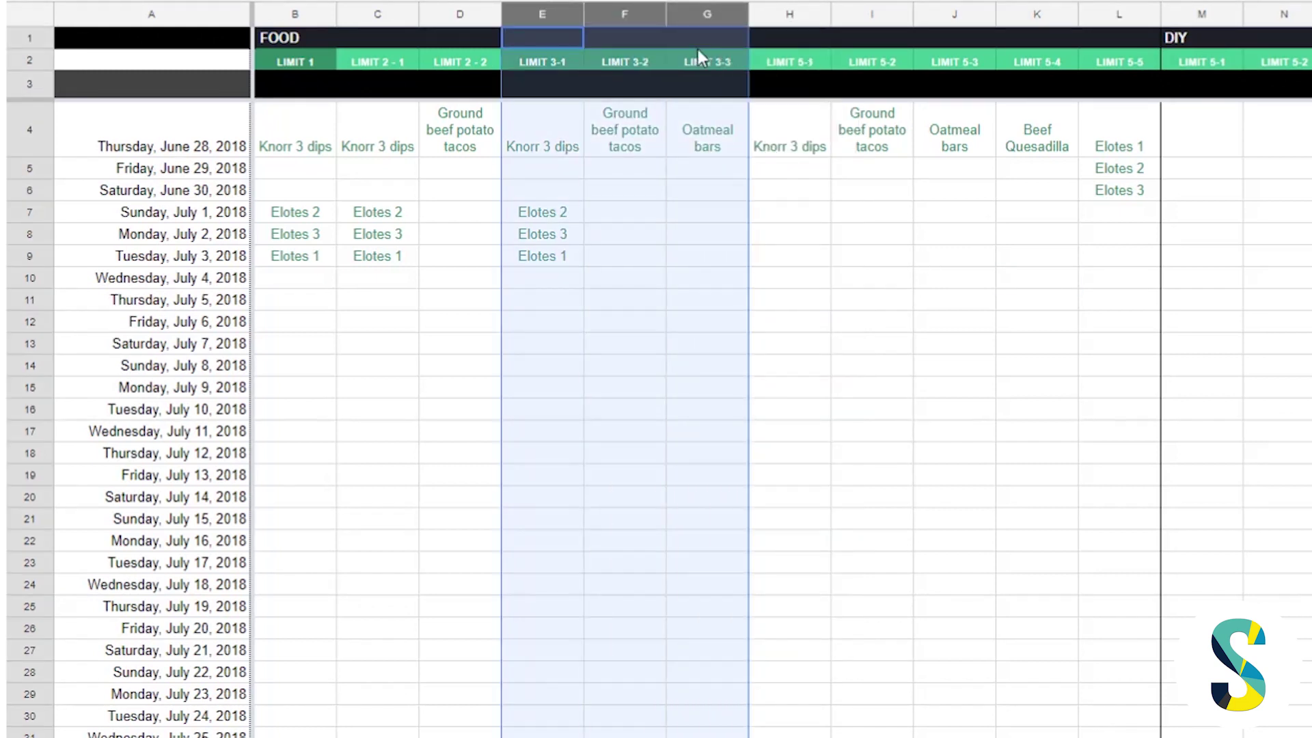
left_click(527, 132)
left_click(656, 150)
left_click(700, 142)
Highlight the food section's five LIMIT 5 columns and the Elotes entries under LIMIT 5-5, LIMIT 3-1 and LIMIT 2-1
left_click_drag(785, 19, 1114, 12)
left_click(1265, 273)
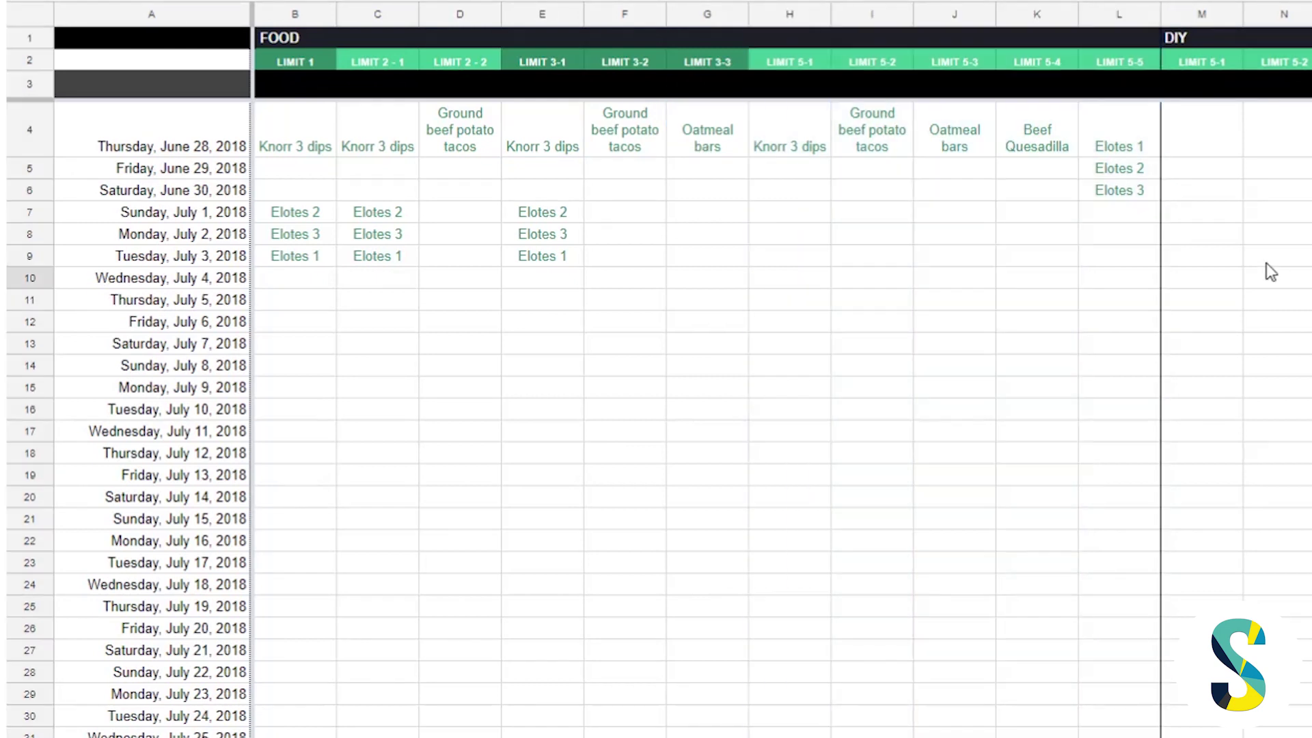
left_click_drag(1138, 127, 1143, 195)
left_click_drag(540, 212, 518, 257)
left_click_drag(390, 220, 387, 254)
left_click(942, 386)
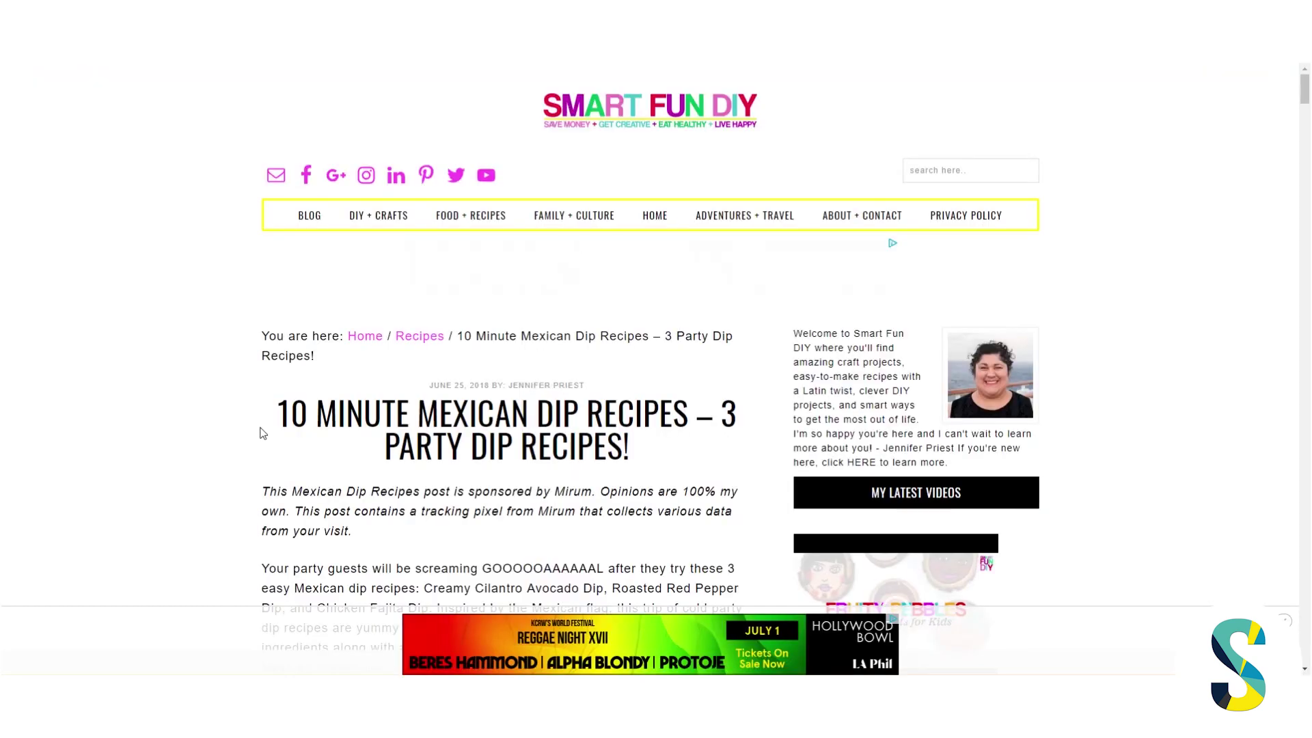
Switch to the 10 Minute Mexican Dip Recipes blog post and look over its introduction and first photo
scroll(160, 461, "down", 5)
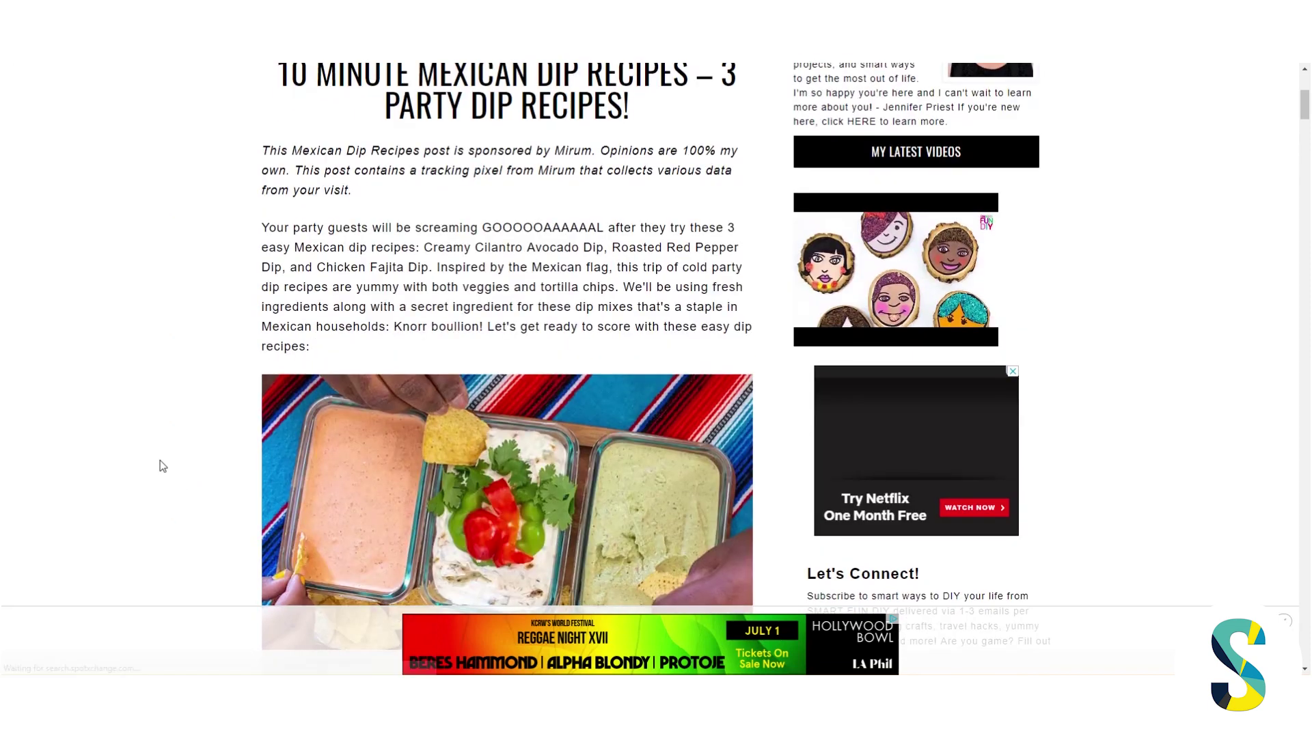
scroll(149, 464, "up", 5)
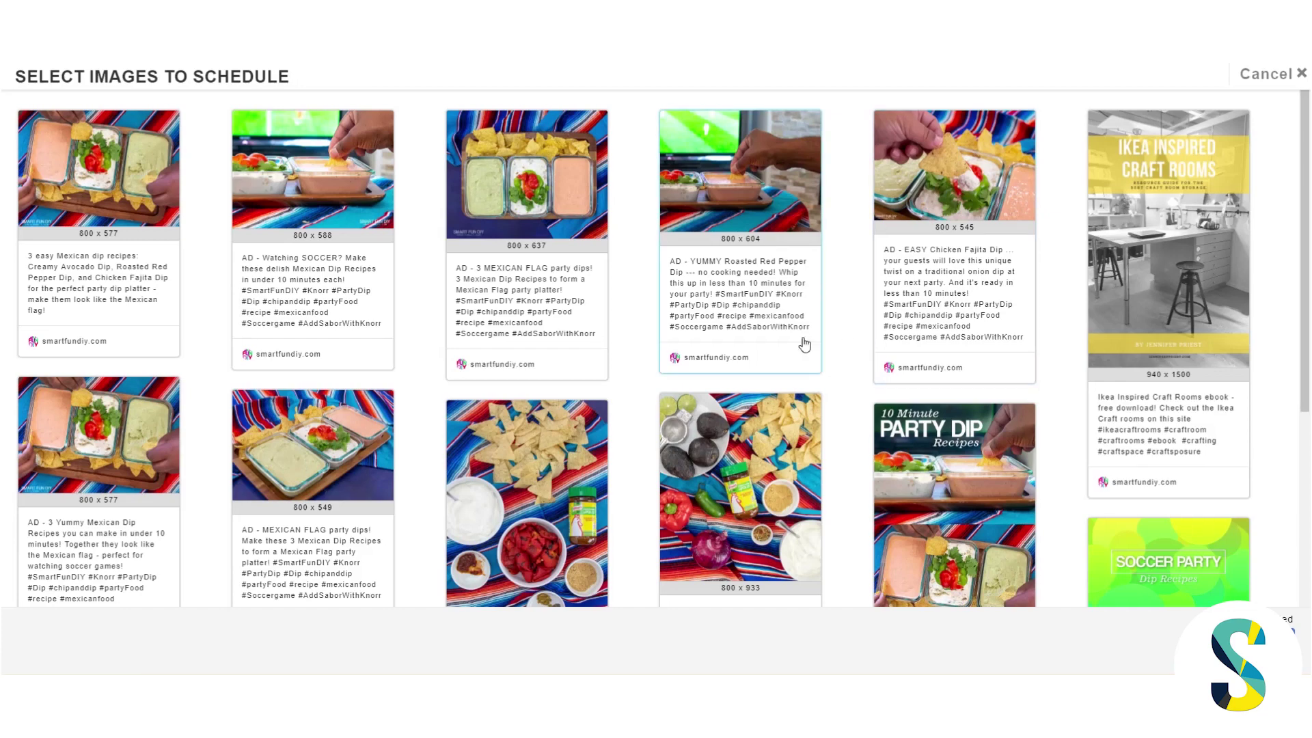
Choose the 600 x 900 10 Minute Party Dip Recipes image for scheduling, and move the new scheduling window to the middle of the page
scroll(802, 345, "down", 4)
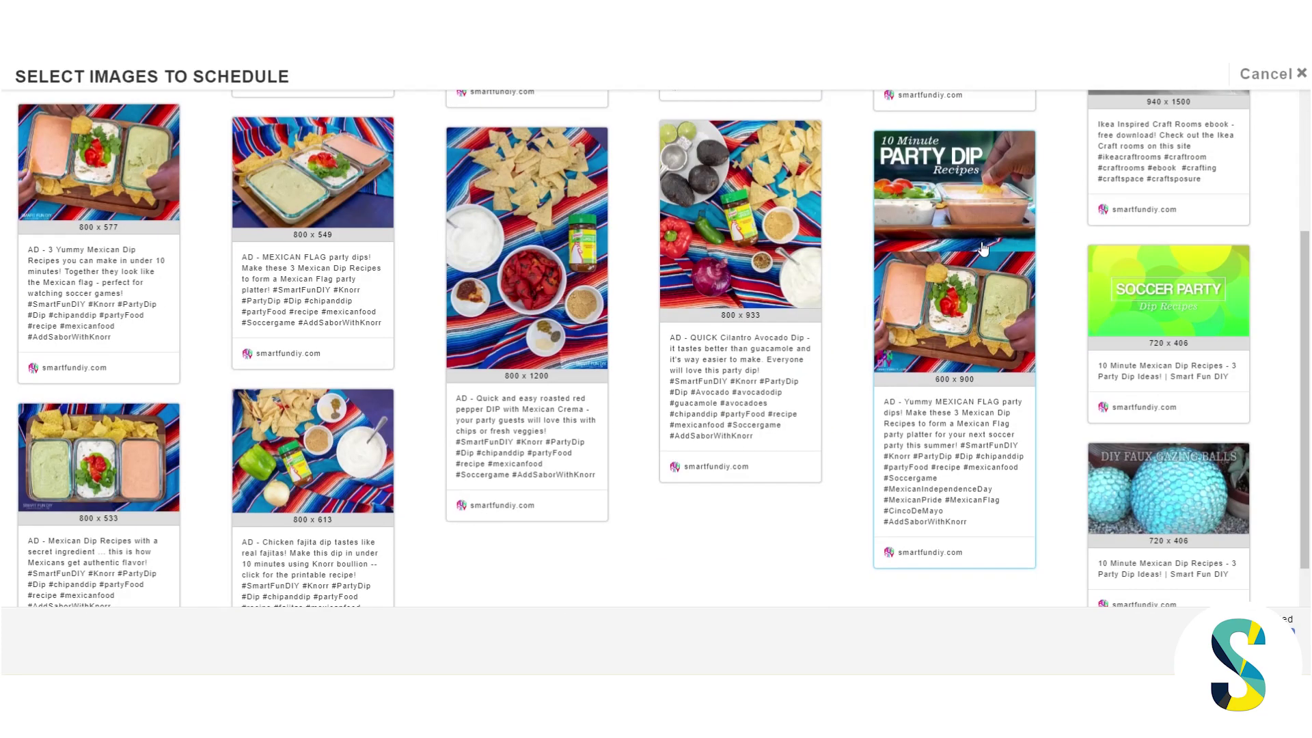
left_click(975, 369)
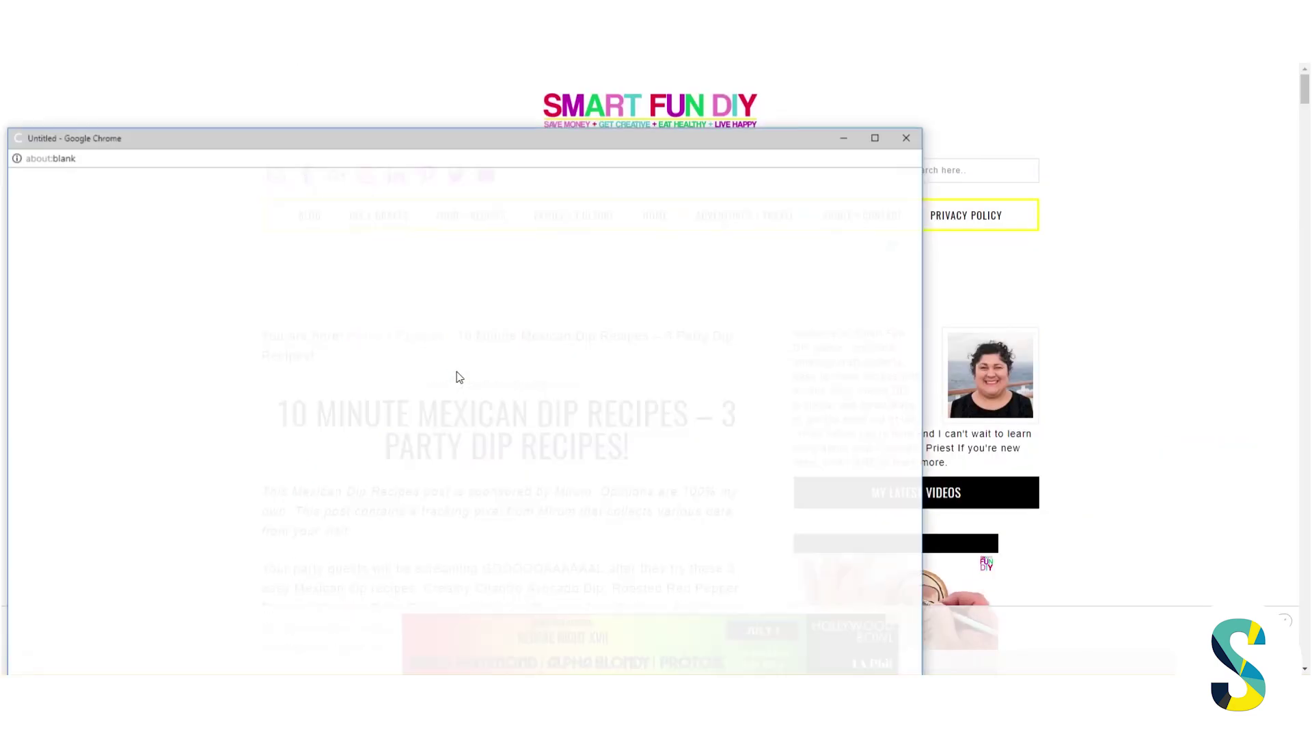
left_click_drag(442, 145, 613, 87)
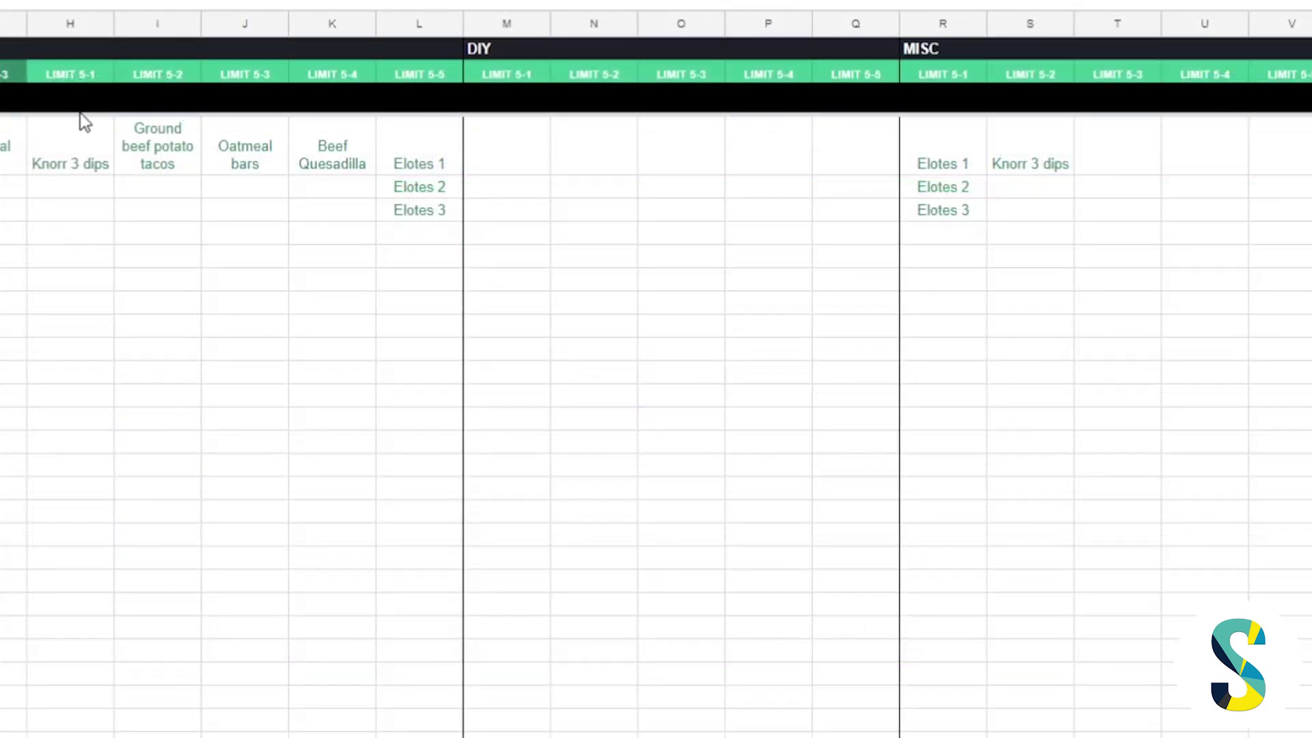
Check the June 28 Knorr 3 dips entries under FOOD LIMIT 5-1 and MISC LIMIT 5-2 in the spreadsheet
left_click(110, 136)
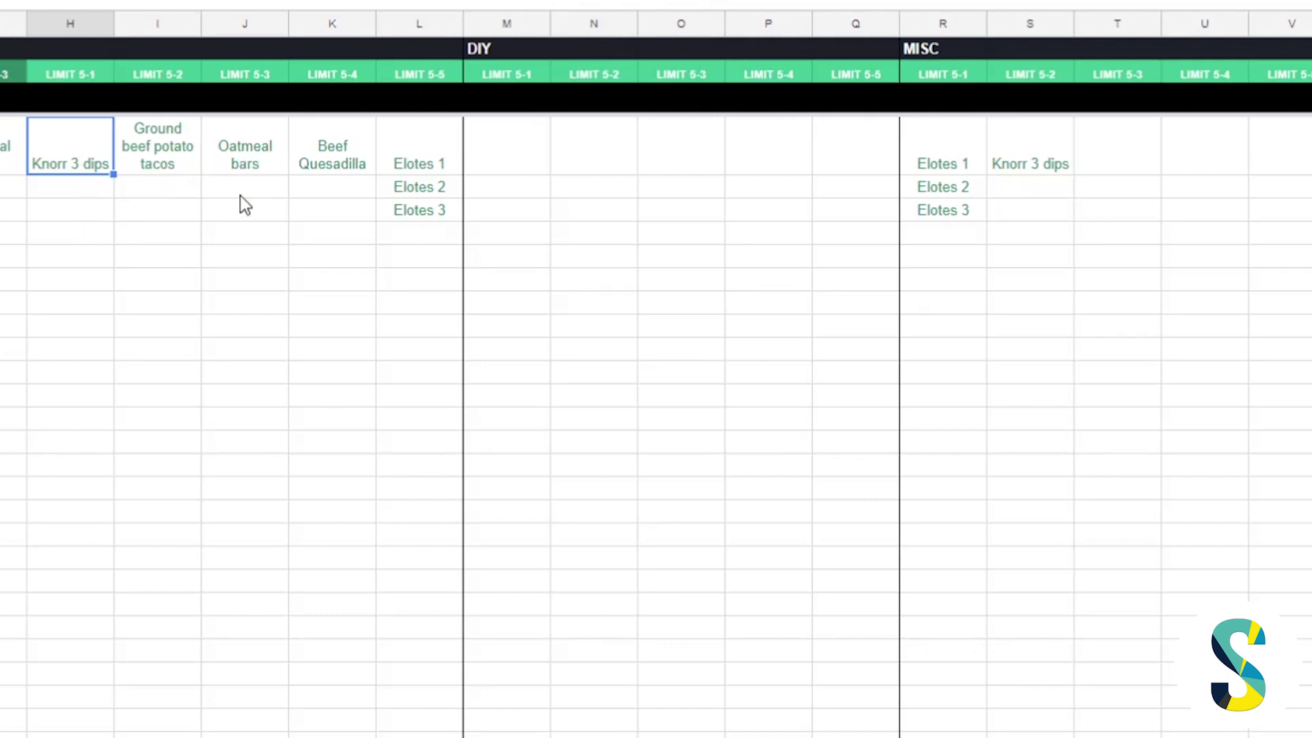
left_click(1011, 161)
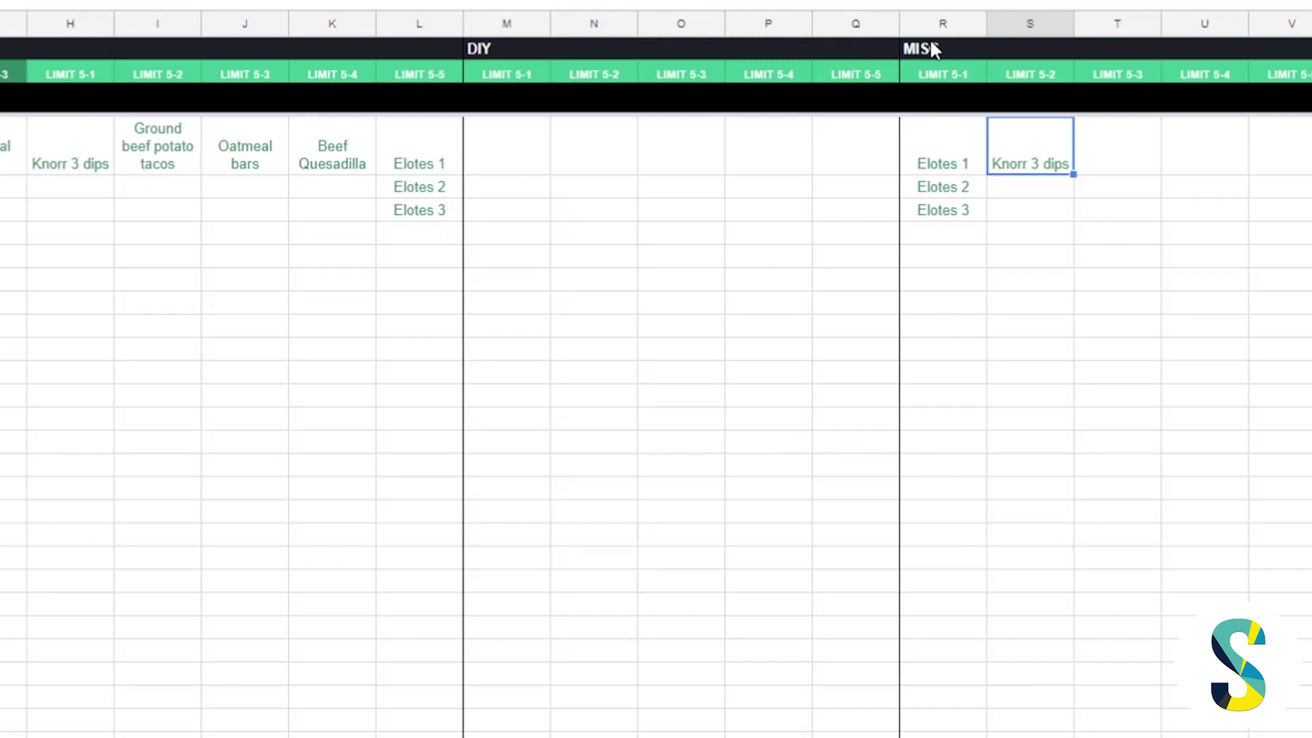
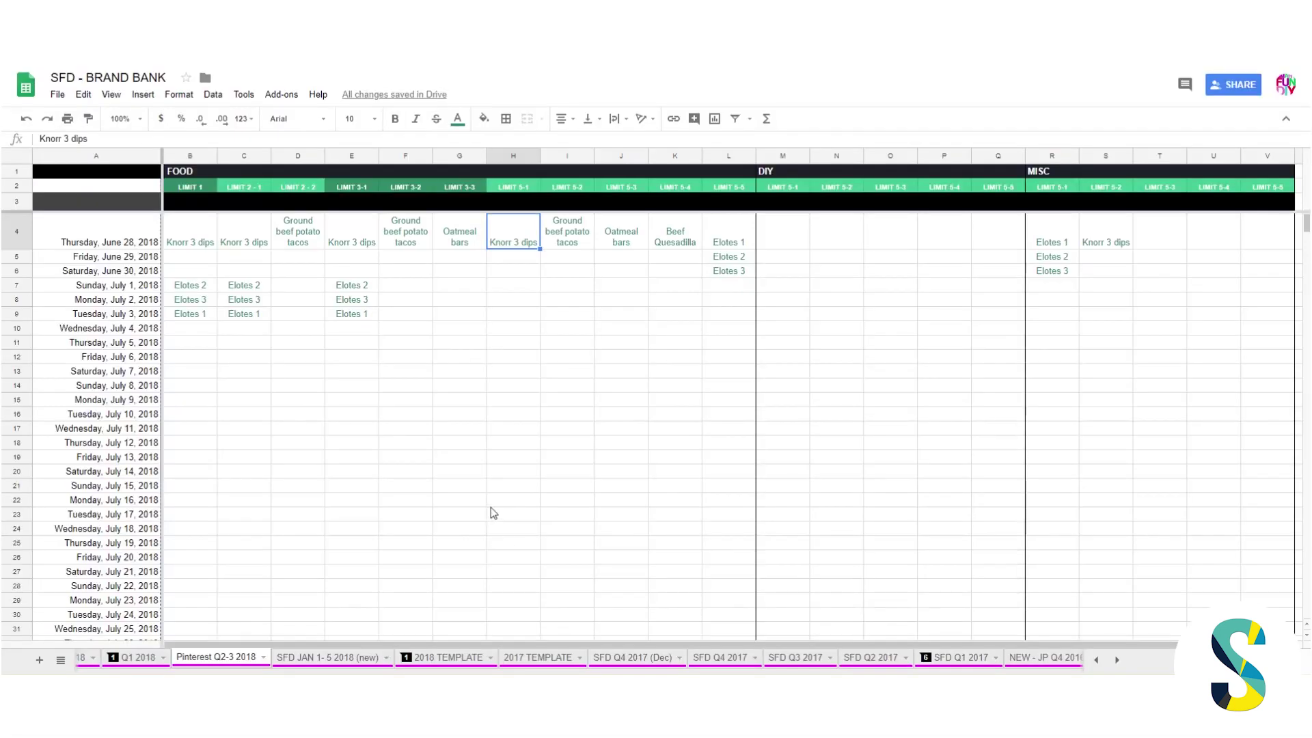
left_click(1126, 233)
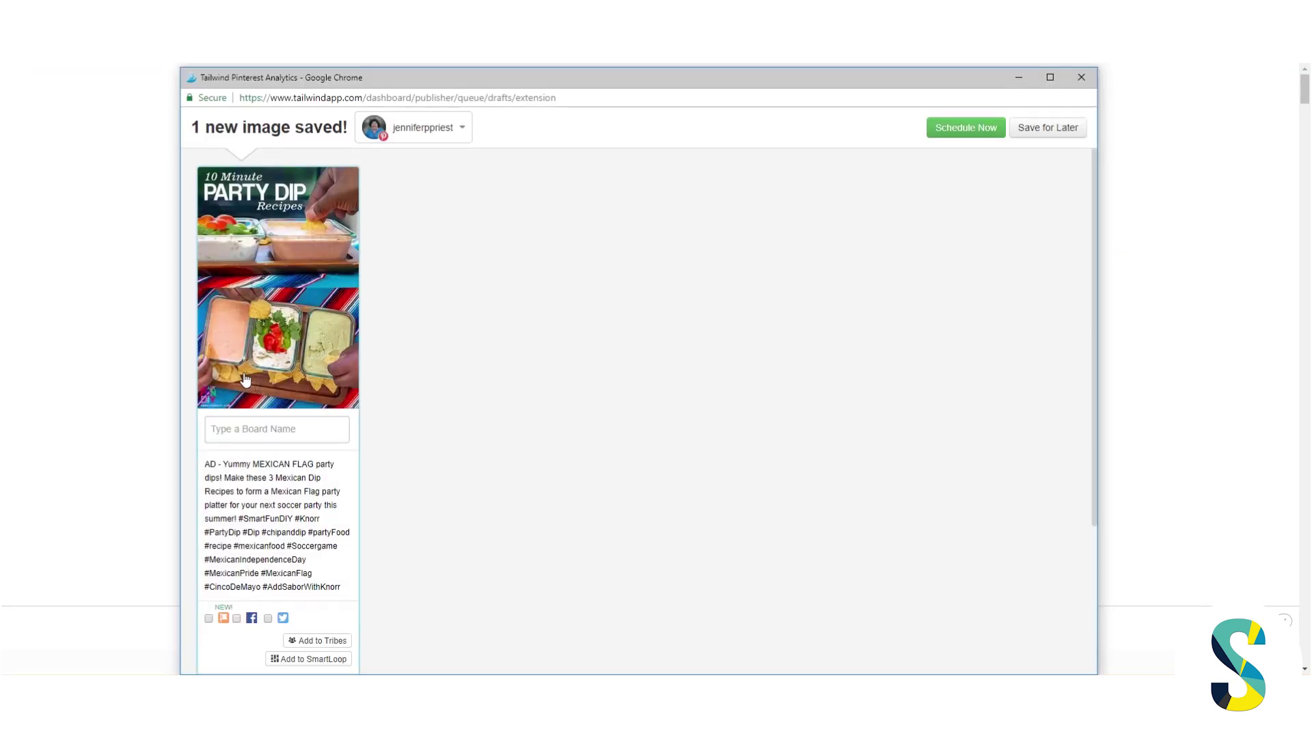
Assign the LIMIT 5 - MISC board list to the party dip pin, and remove its holiday, Halloween and Crafts - DIY Creative boards
left_click(261, 426)
type("limit")
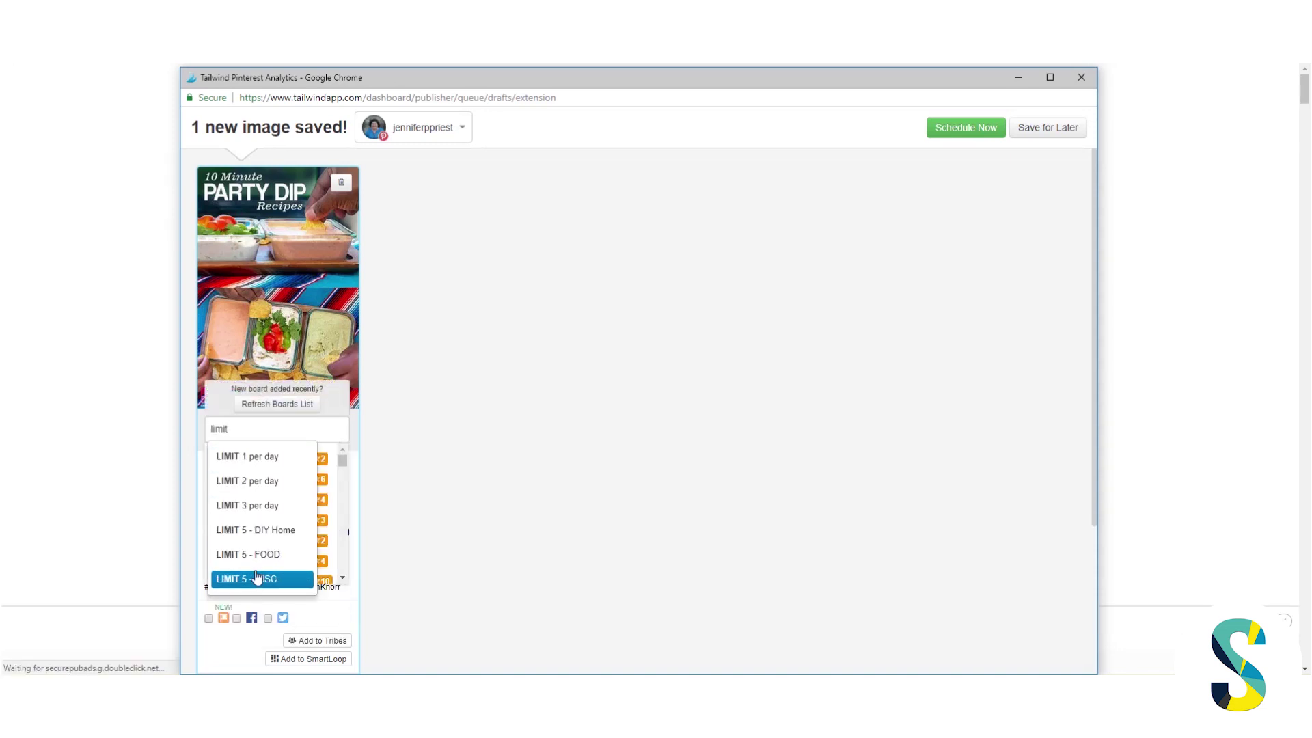
left_click(264, 579)
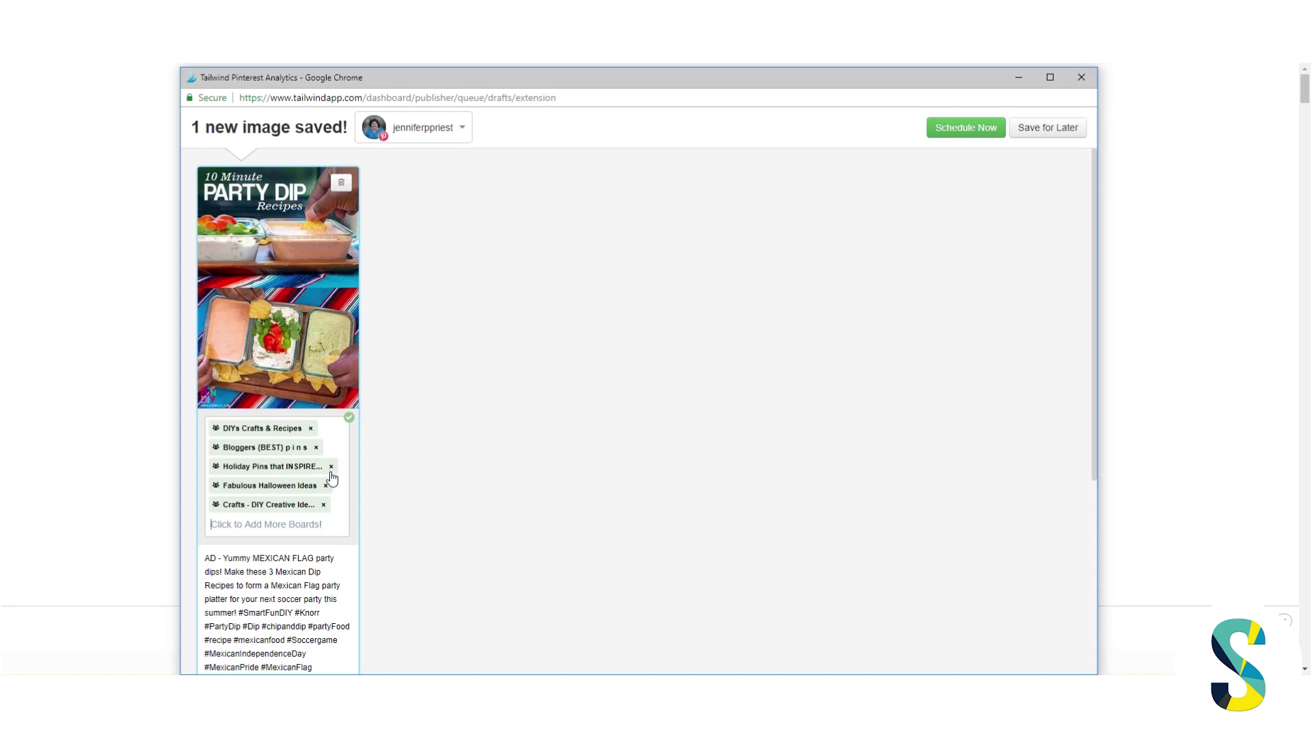
left_click(331, 468)
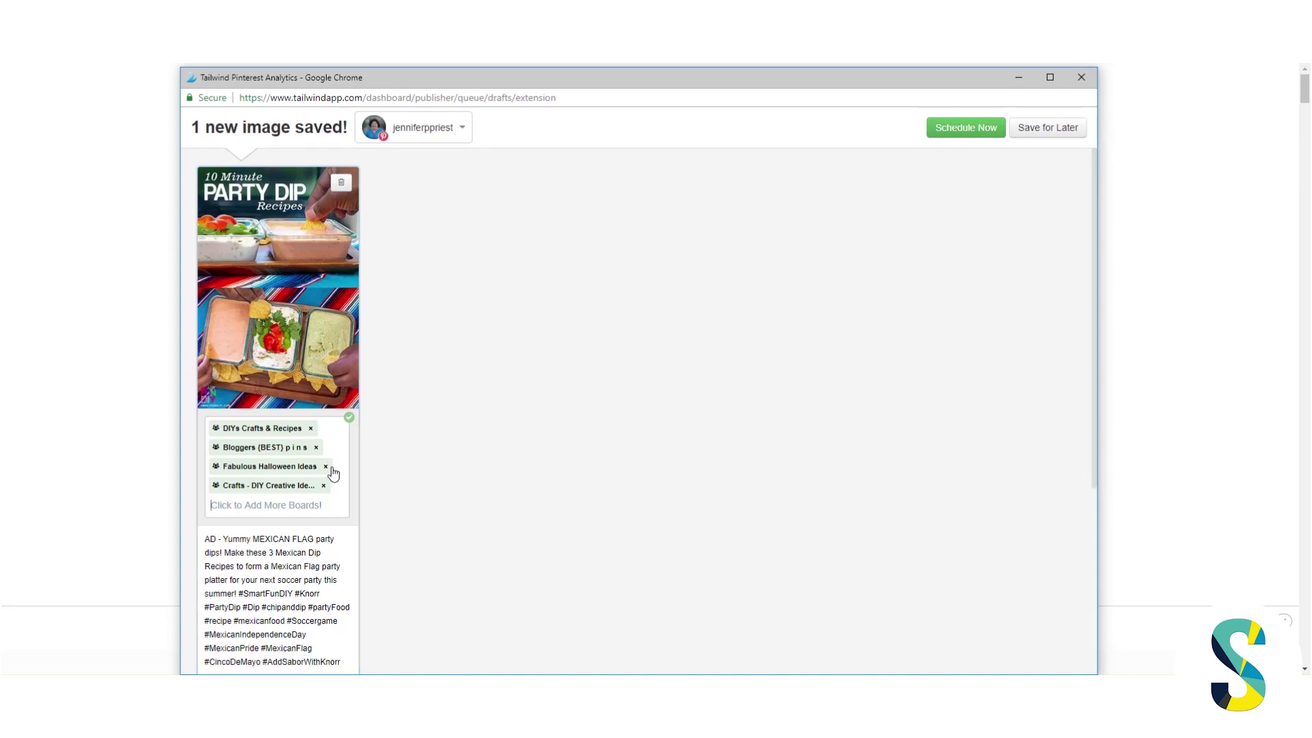
left_click(327, 468)
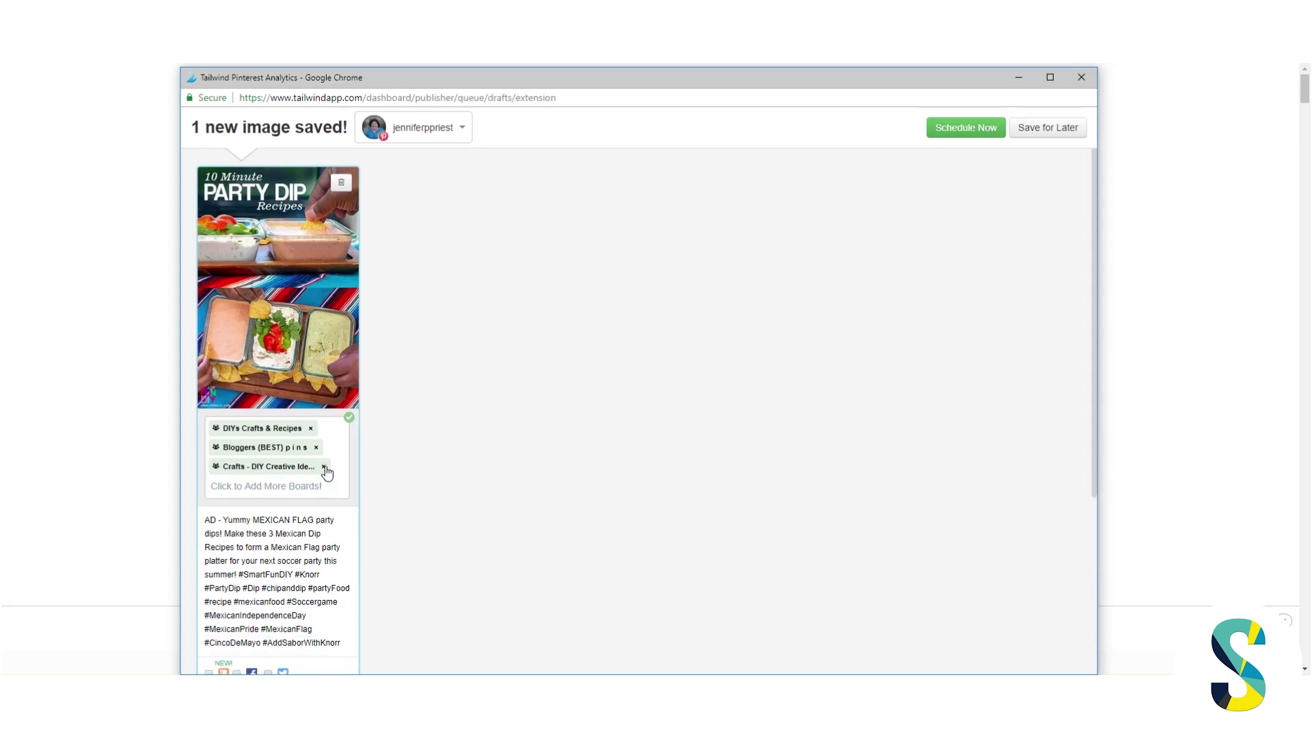
left_click(325, 467)
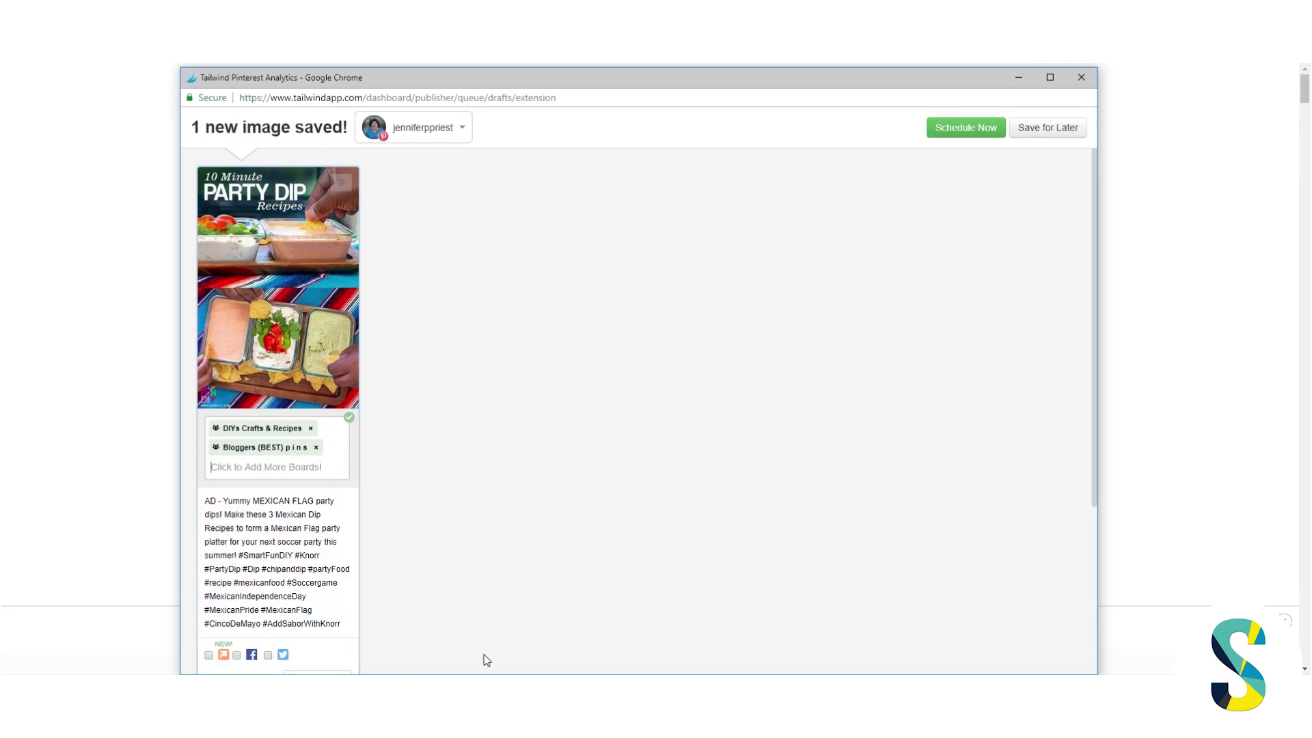
Switch the pin to interval scheduling, check the spreadsheet's June 28 row, and set the first pin to Jun 28, 2018 at 3:09 PM
scroll(392, 612, "down", 4)
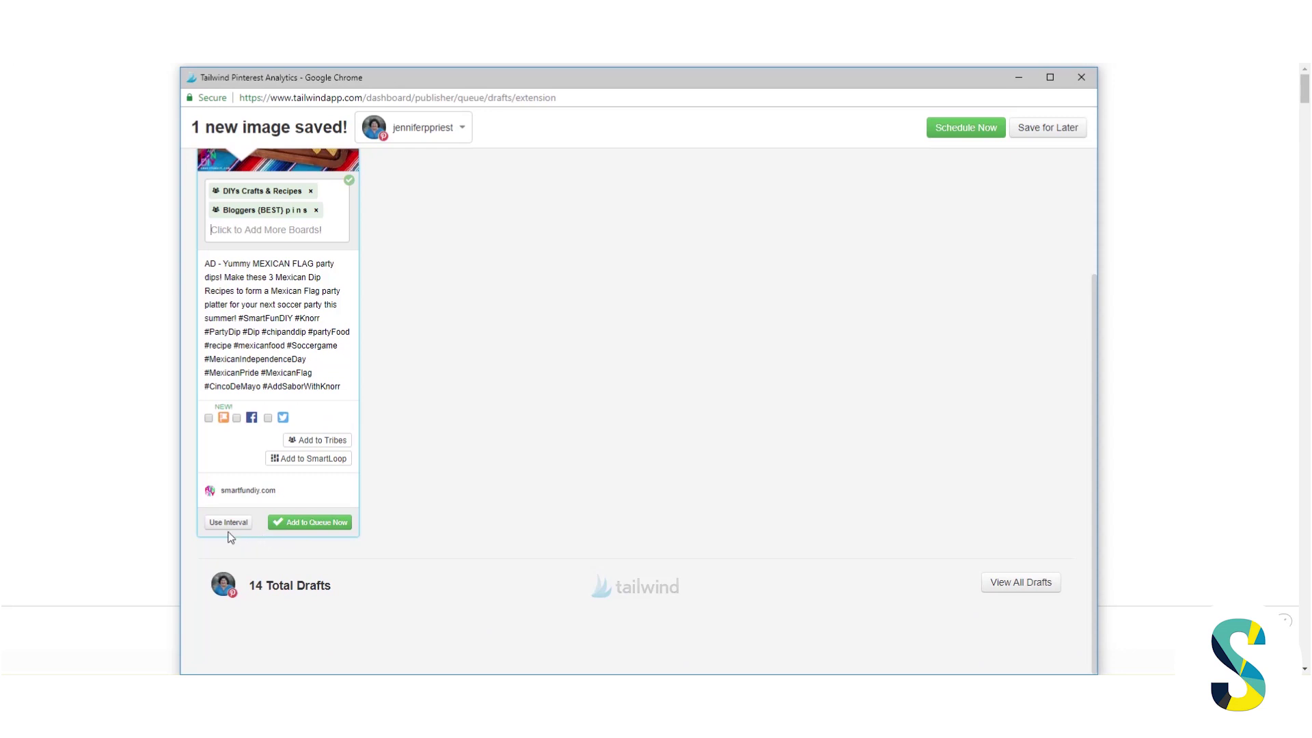
left_click(228, 522)
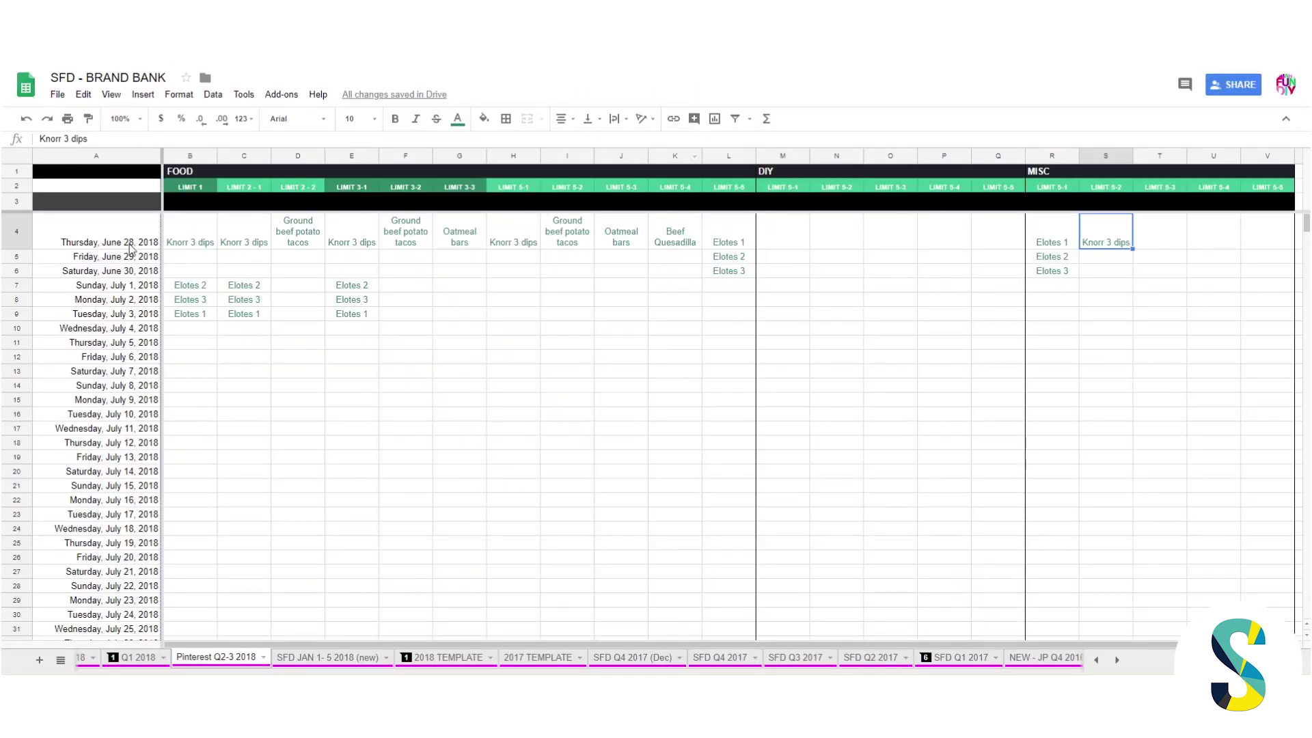
left_click(131, 244)
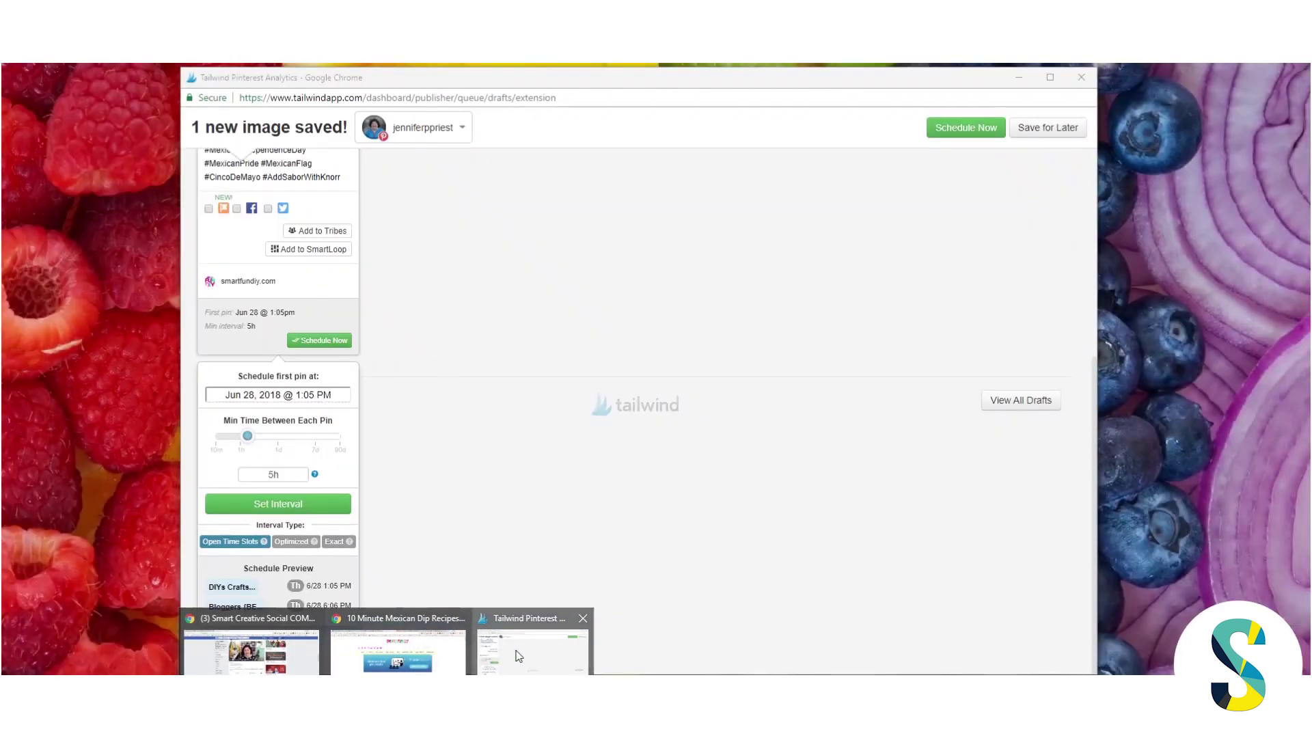
left_click(519, 655)
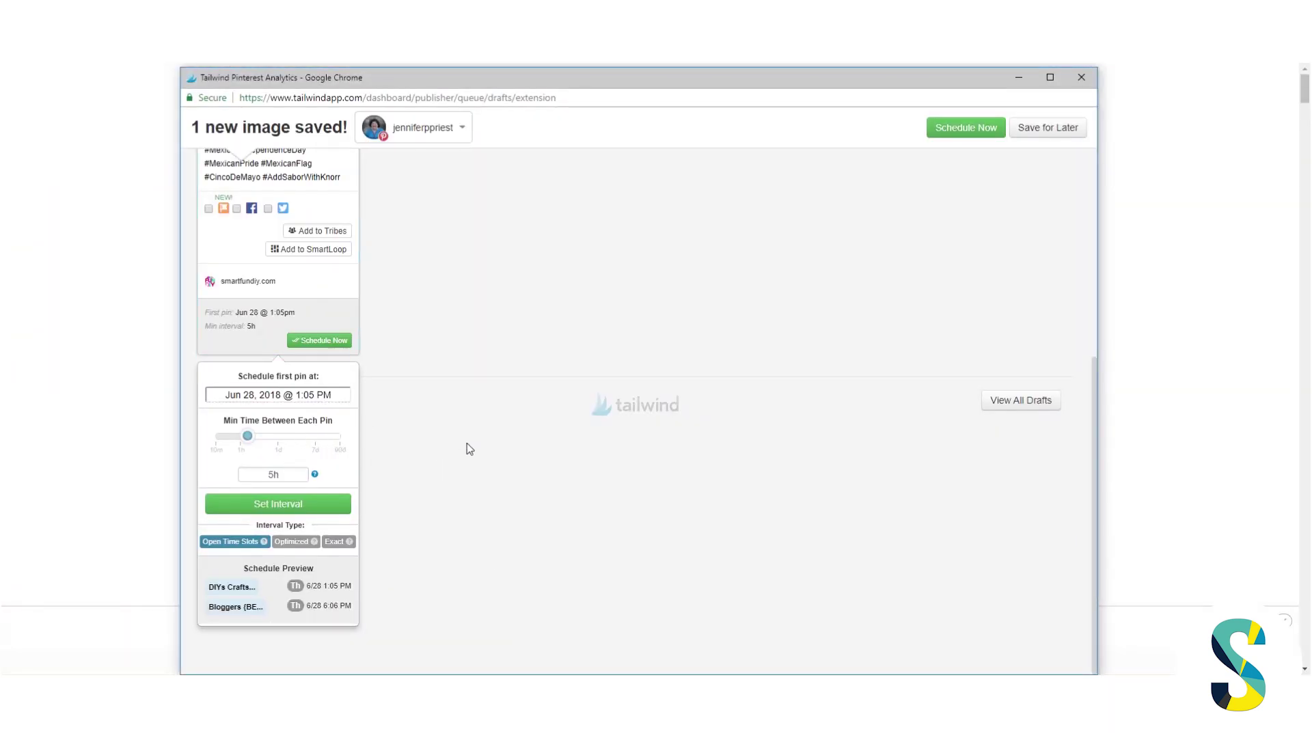
left_click(268, 400)
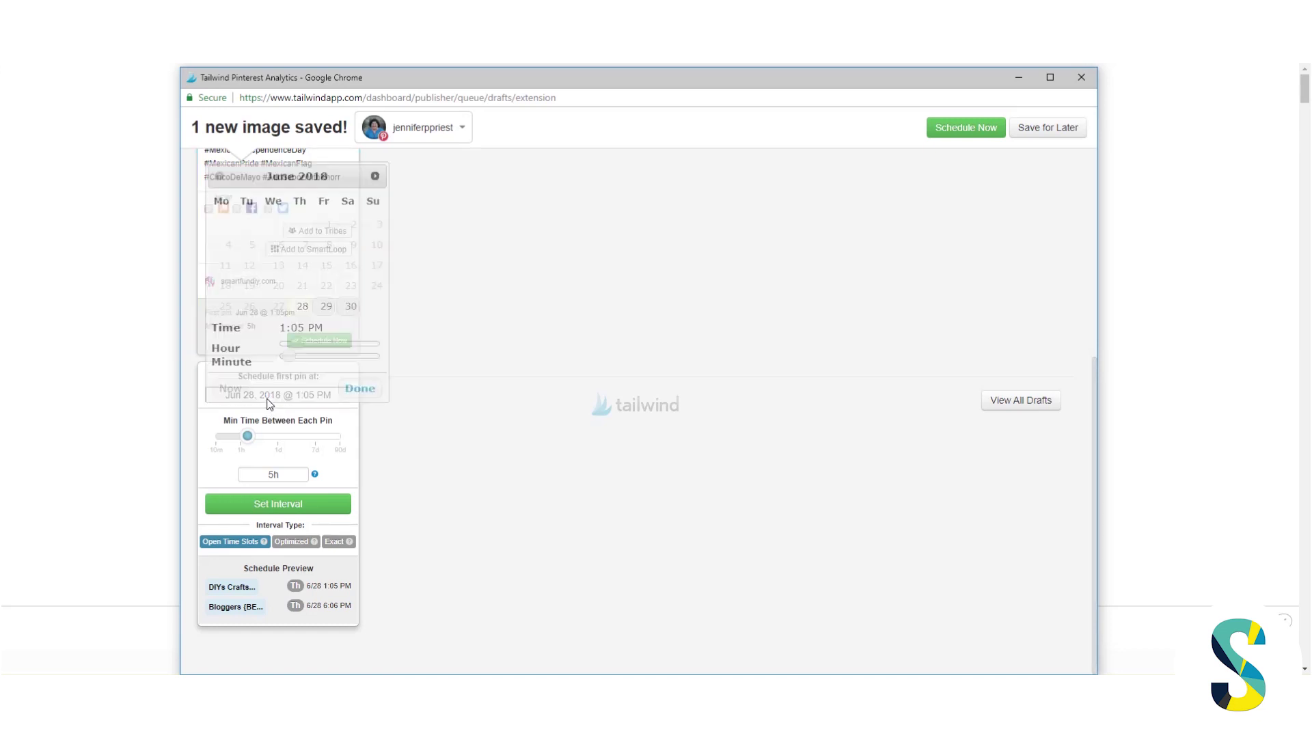
mouse_move(283, 343)
left_mouse_down()
mouse_move(313, 343)
mouse_move(297, 356)
left_mouse_up()
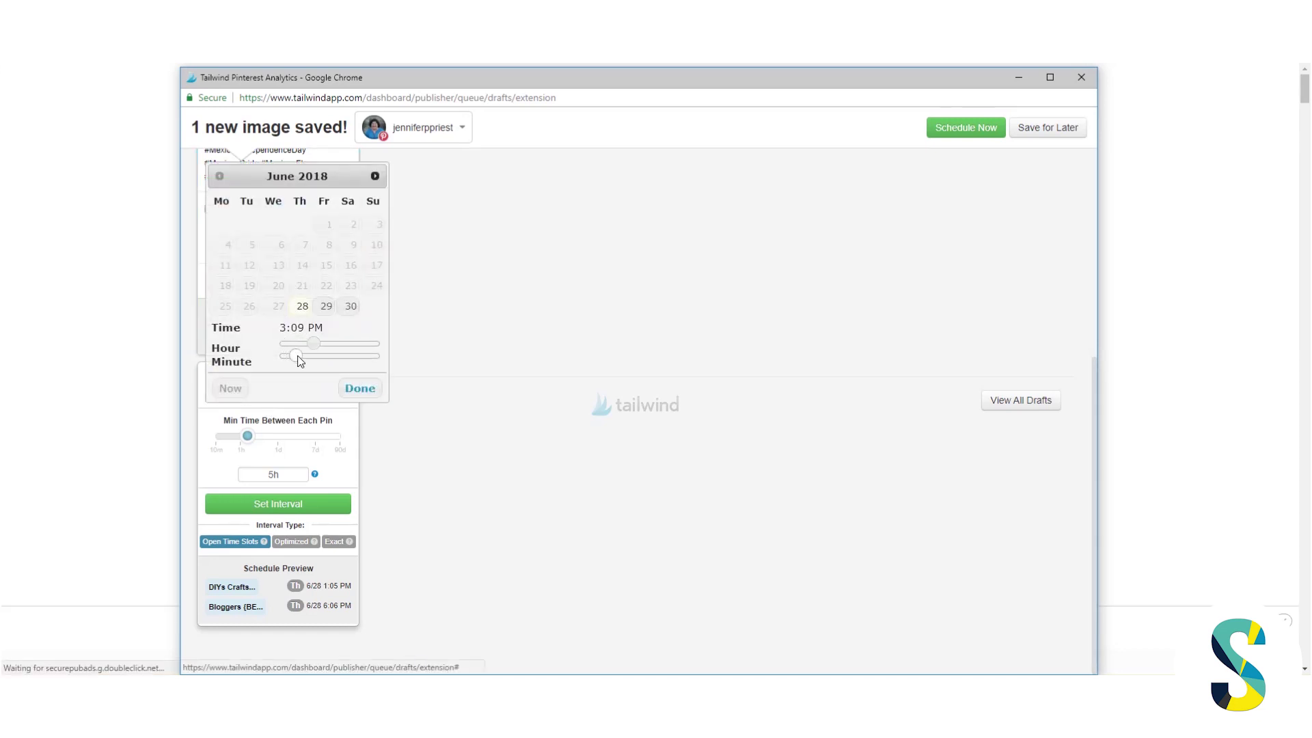
left_click(360, 390)
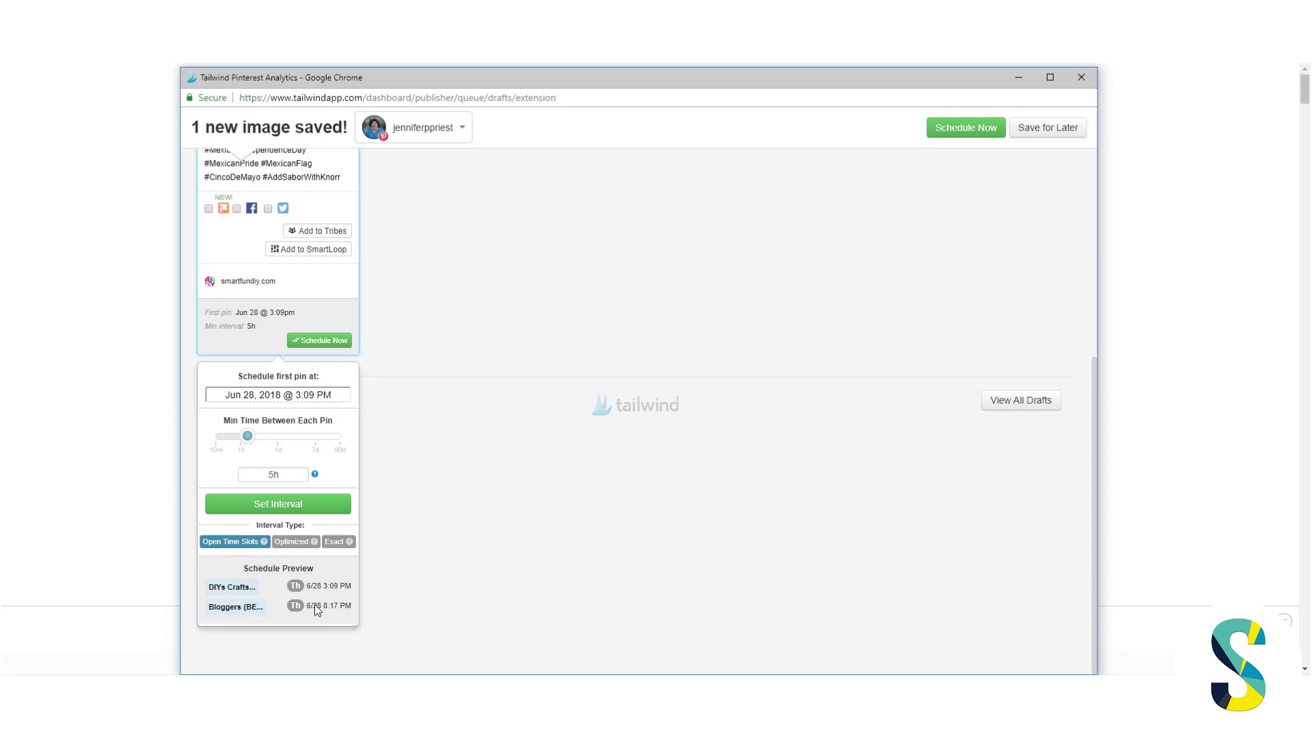
Try a 10.5h minimum time between pins, and return it to 5h
left_click_drag(247, 437, 259, 443)
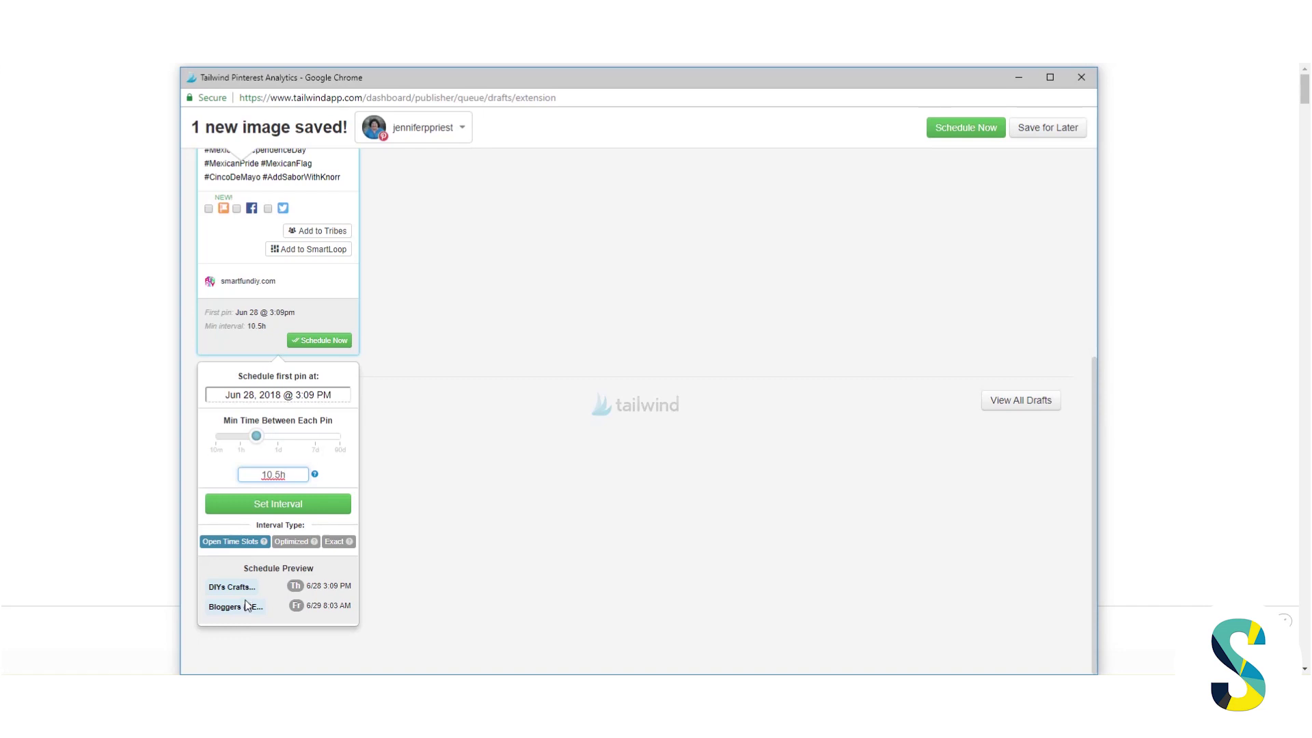
mouse_move(253, 442)
left_mouse_down()
mouse_move(228, 442)
mouse_move(260, 441)
mouse_move(247, 444)
left_mouse_up()
left_click_drag(254, 440, 251, 439)
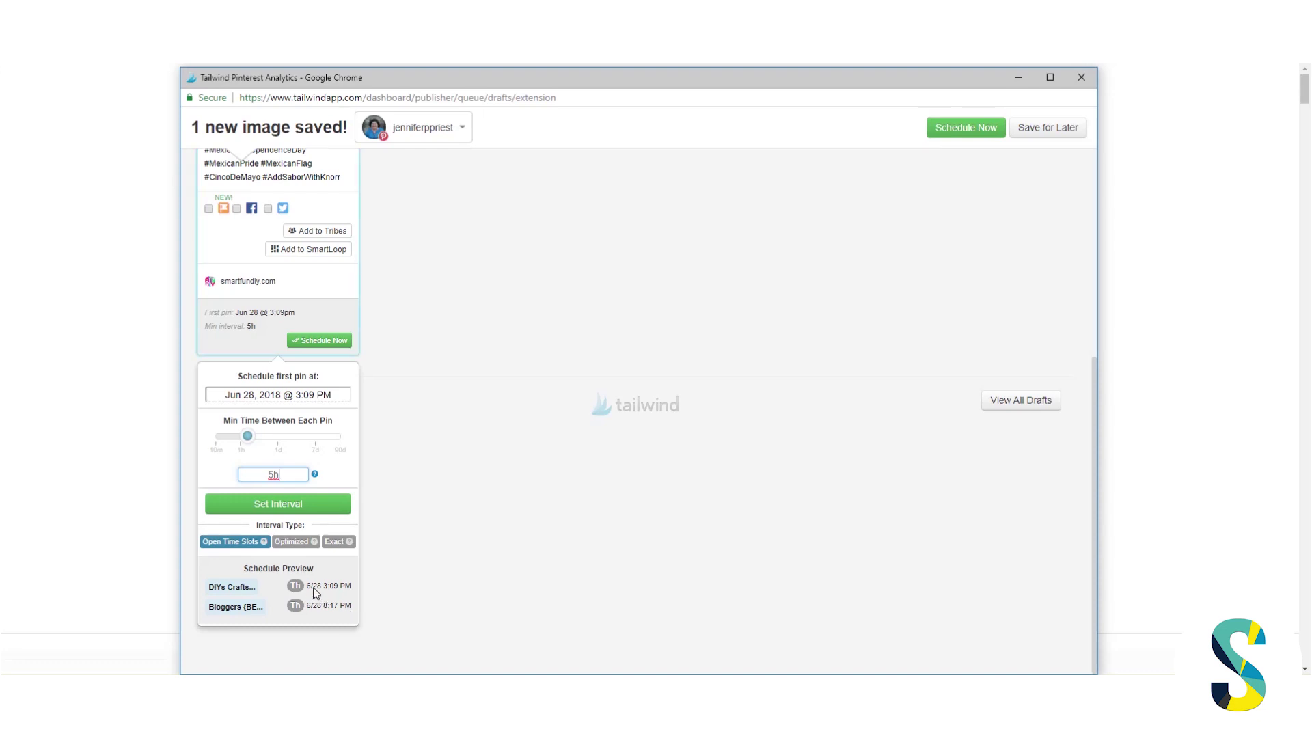
Apply the 5h interval and schedule the party dip pin, closing its scheduling window
left_click(277, 505)
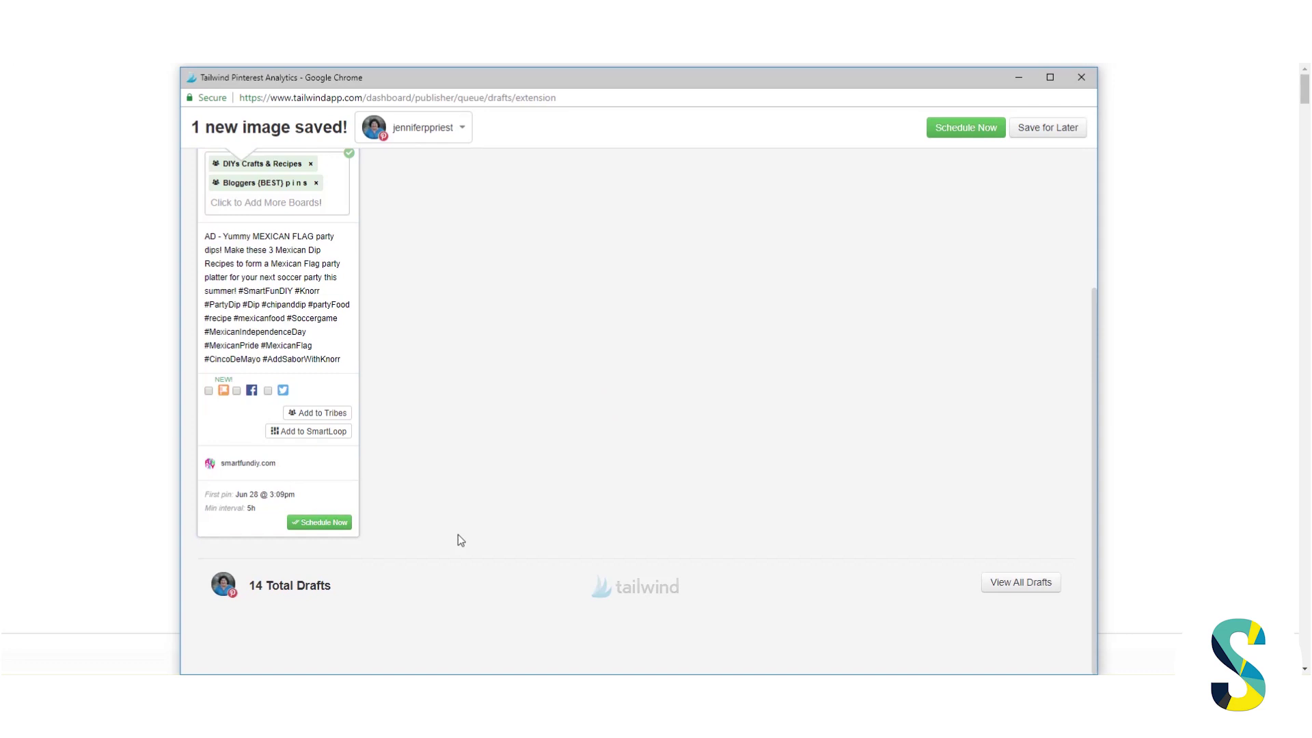
left_click(347, 524)
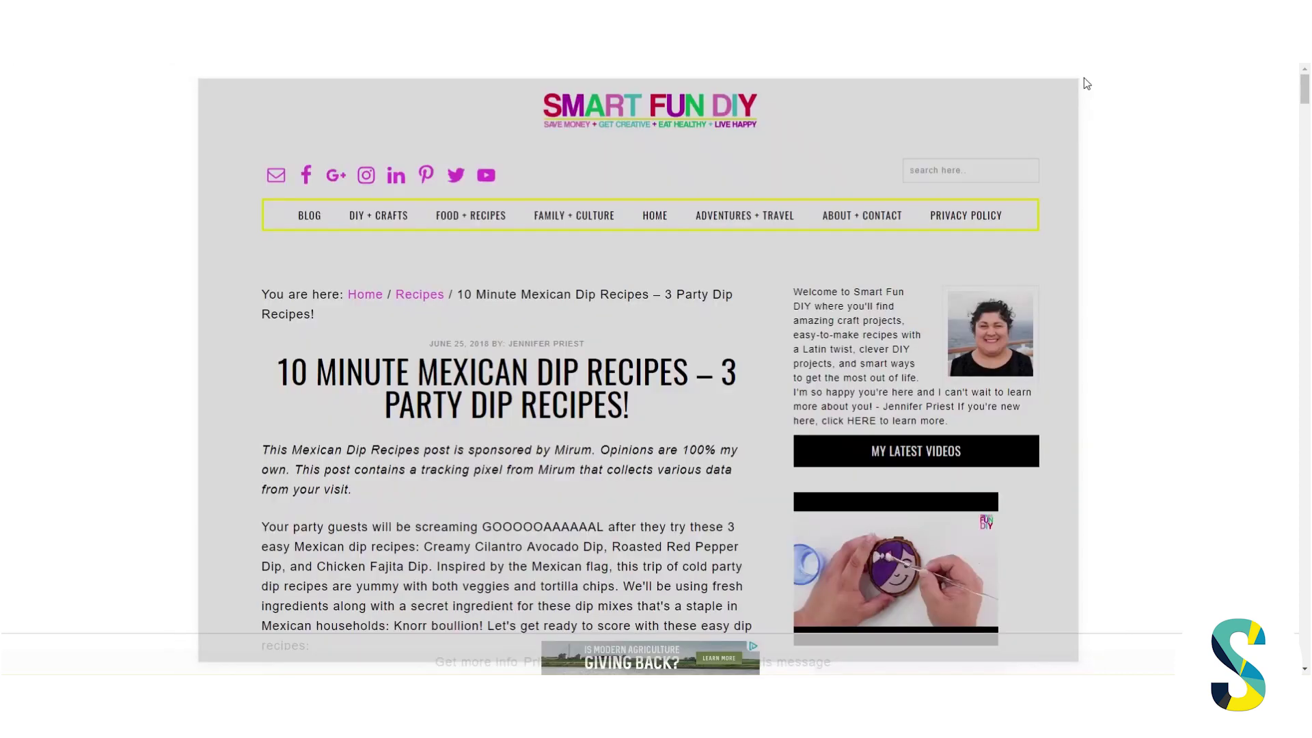
left_click(1080, 76)
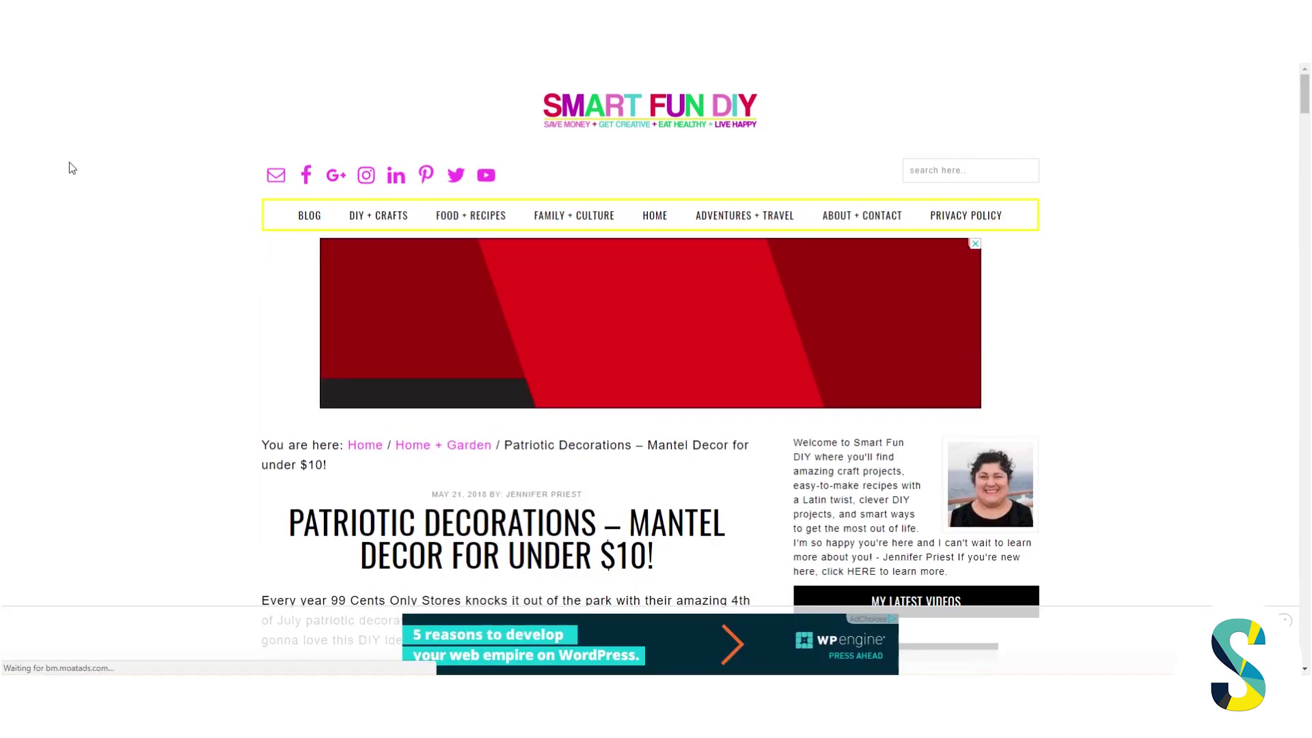
Look over the Patriotic Decorations – Mantel Decor for Under $10 blog post and its mantel photos
scroll(162, 278, "down", 3)
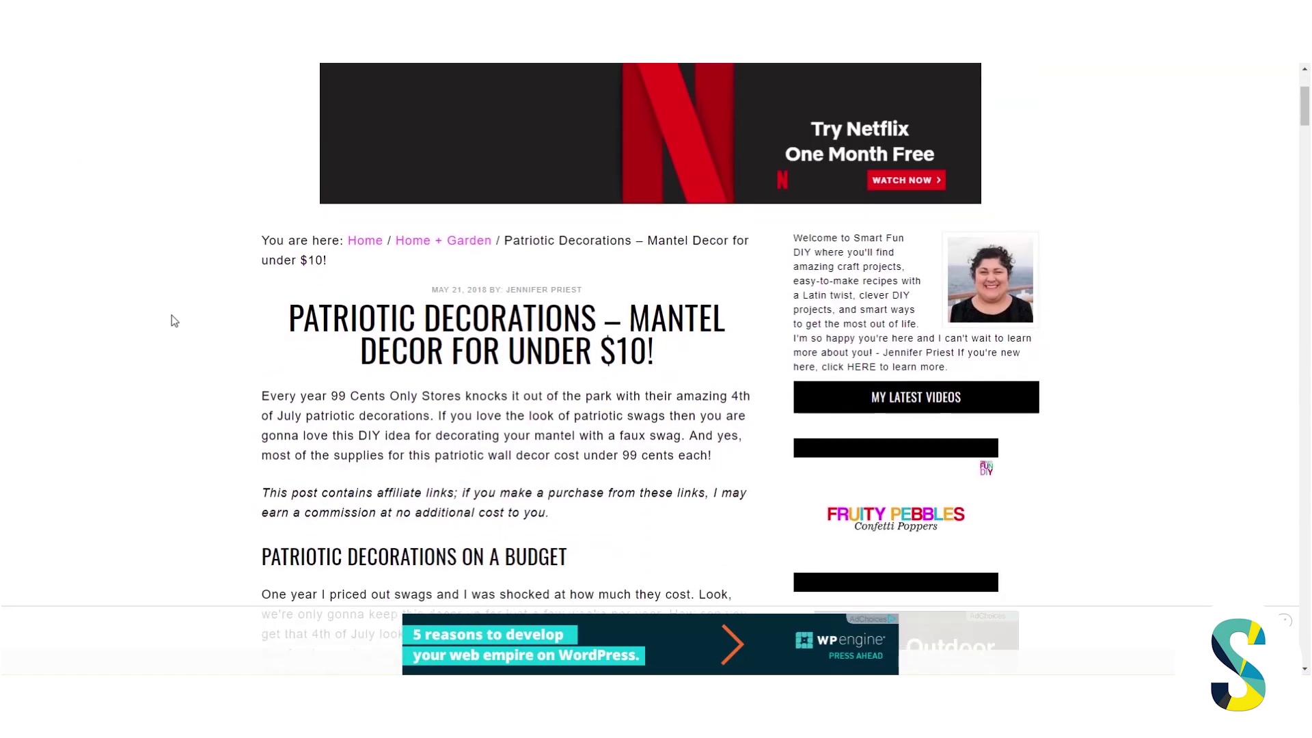
scroll(175, 342, "down", 1)
scroll(198, 478, "down", 9)
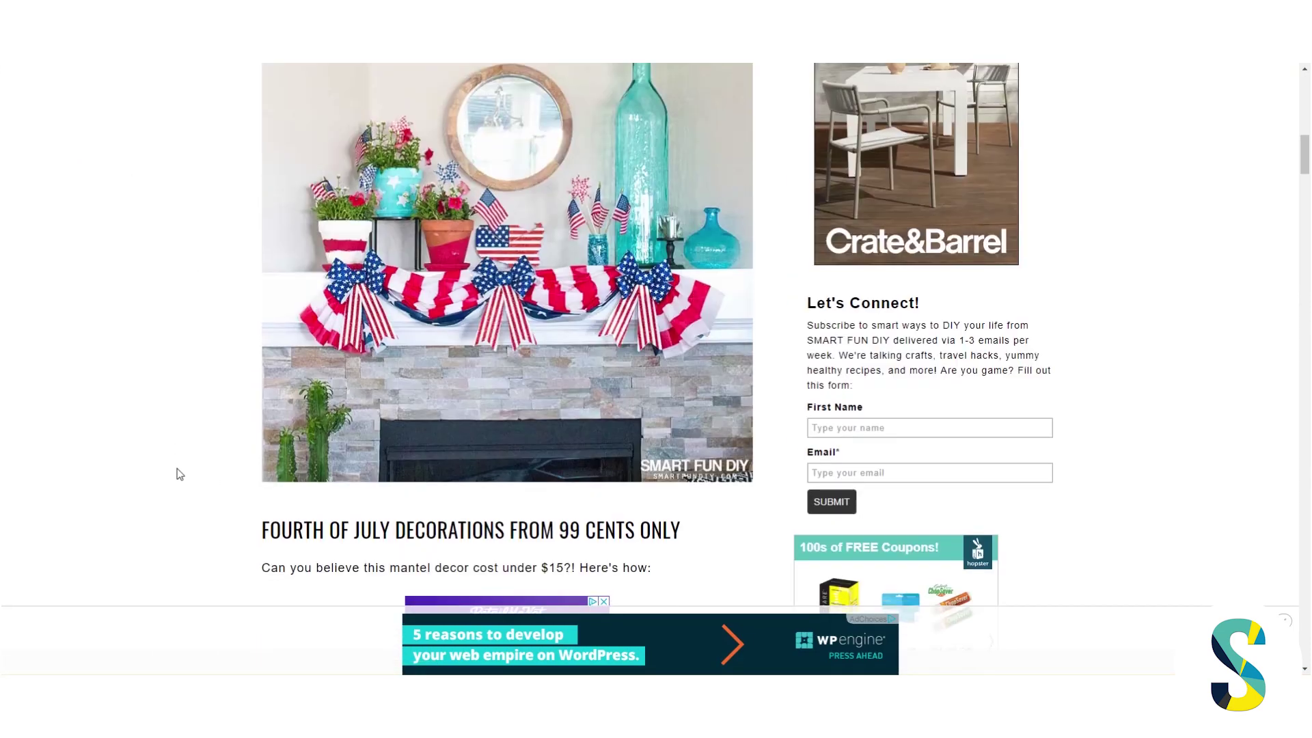
scroll(180, 474, "down", 20)
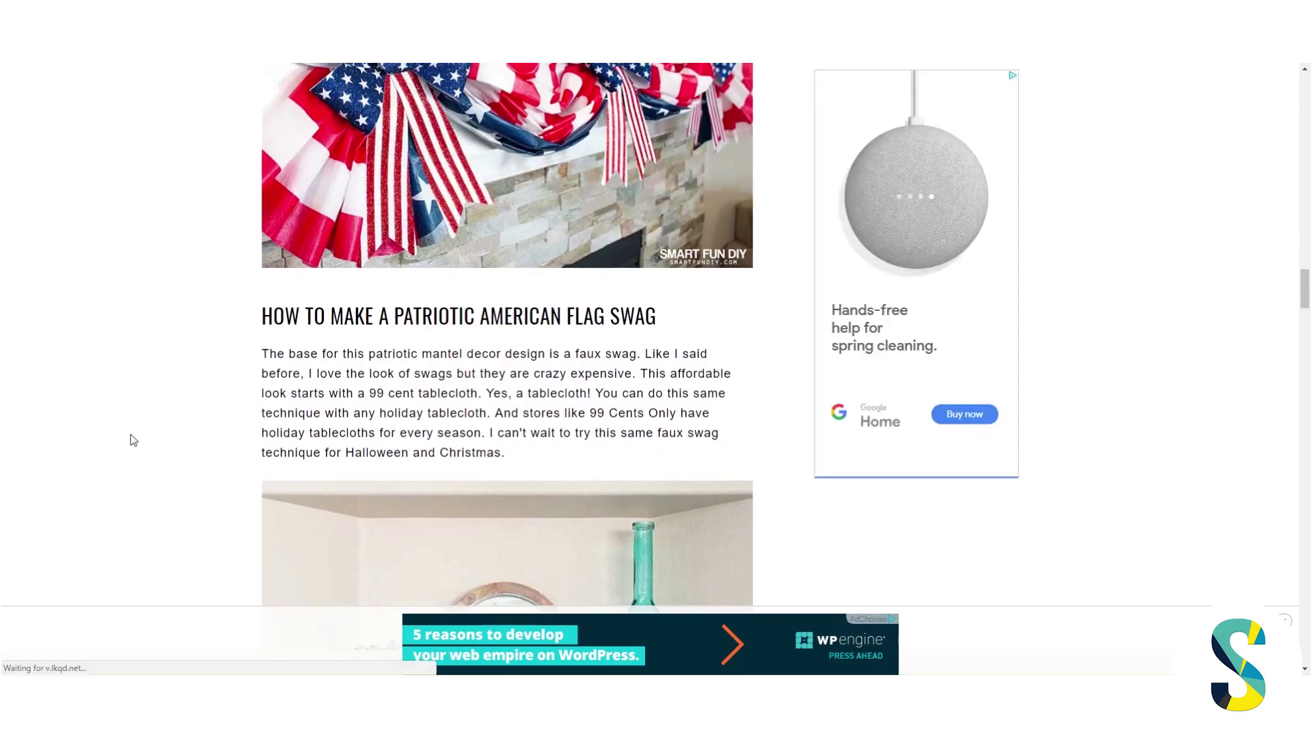
scroll(88, 445, "down", 14)
scroll(91, 448, "up", 8)
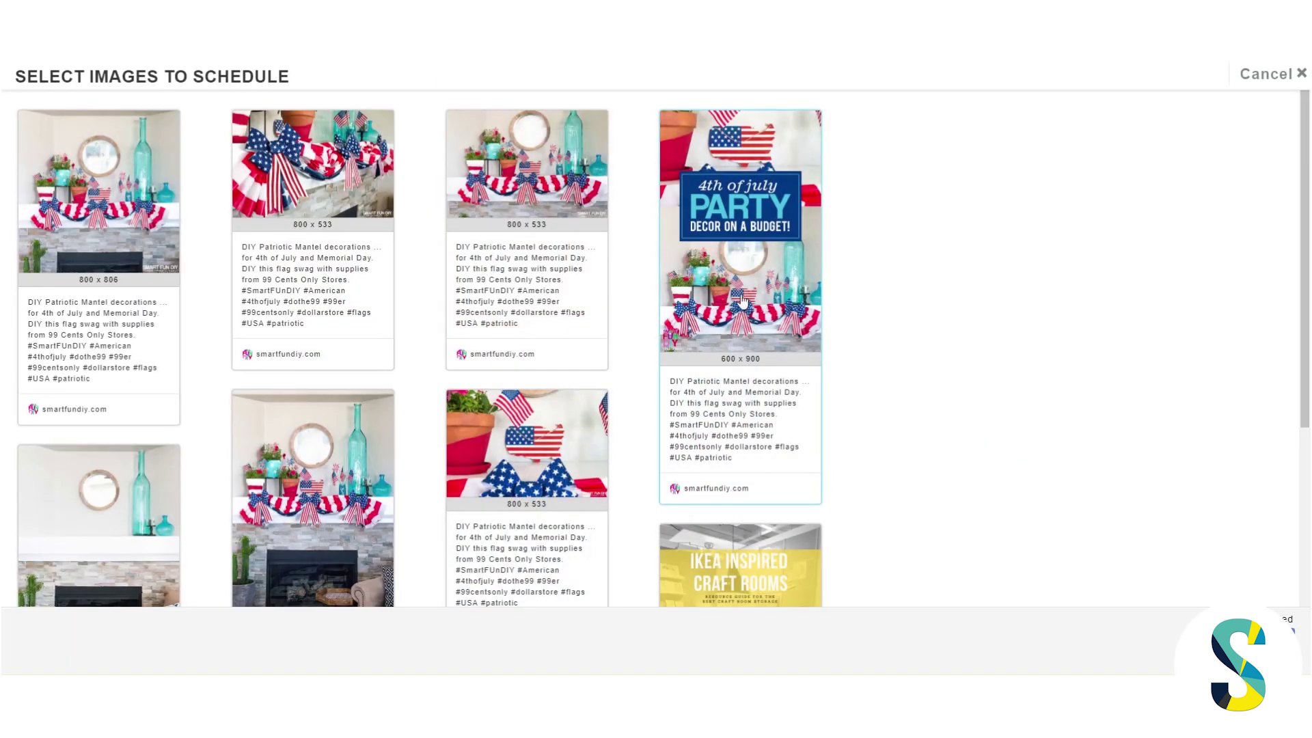
Select the 4th of July Party Decor image and the 800 x 1185 mantel photo, and open both for scheduling
left_click(743, 301)
scroll(417, 420, "down", 4)
left_click(390, 425)
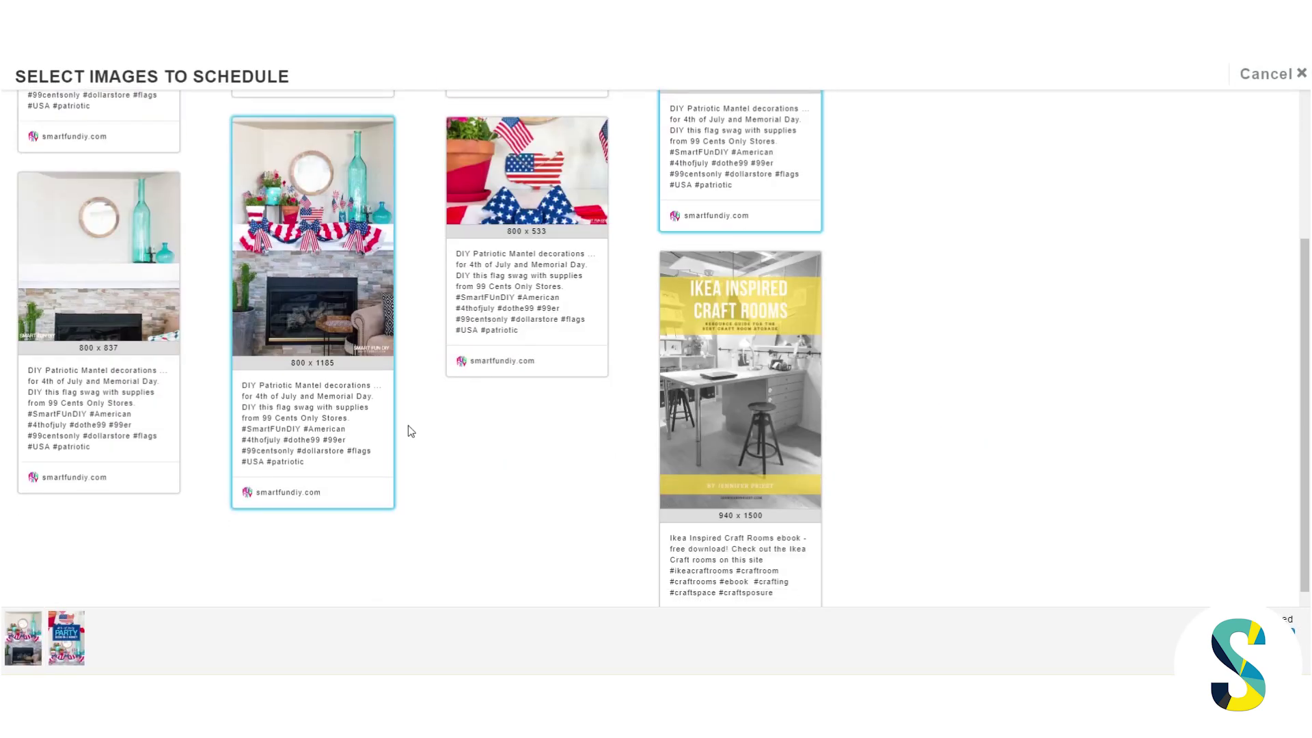
scroll(408, 431, "up", 4)
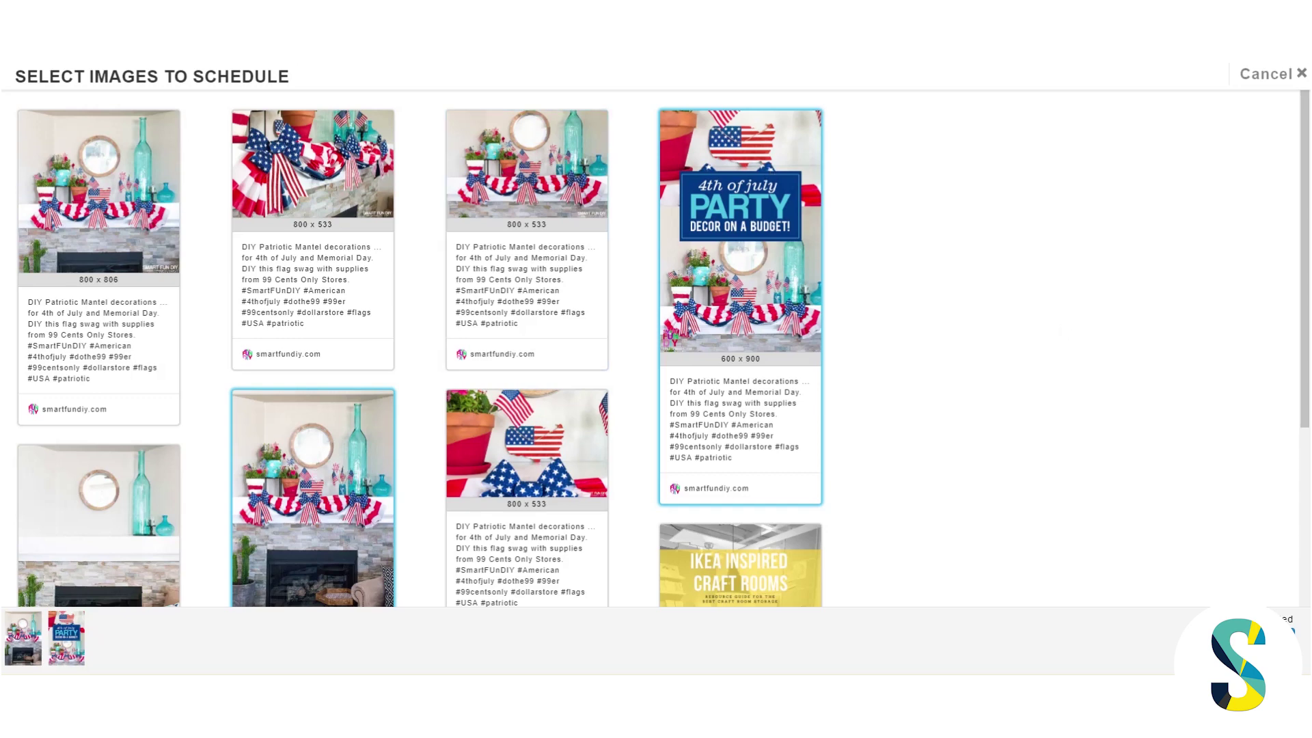
left_click(1271, 632)
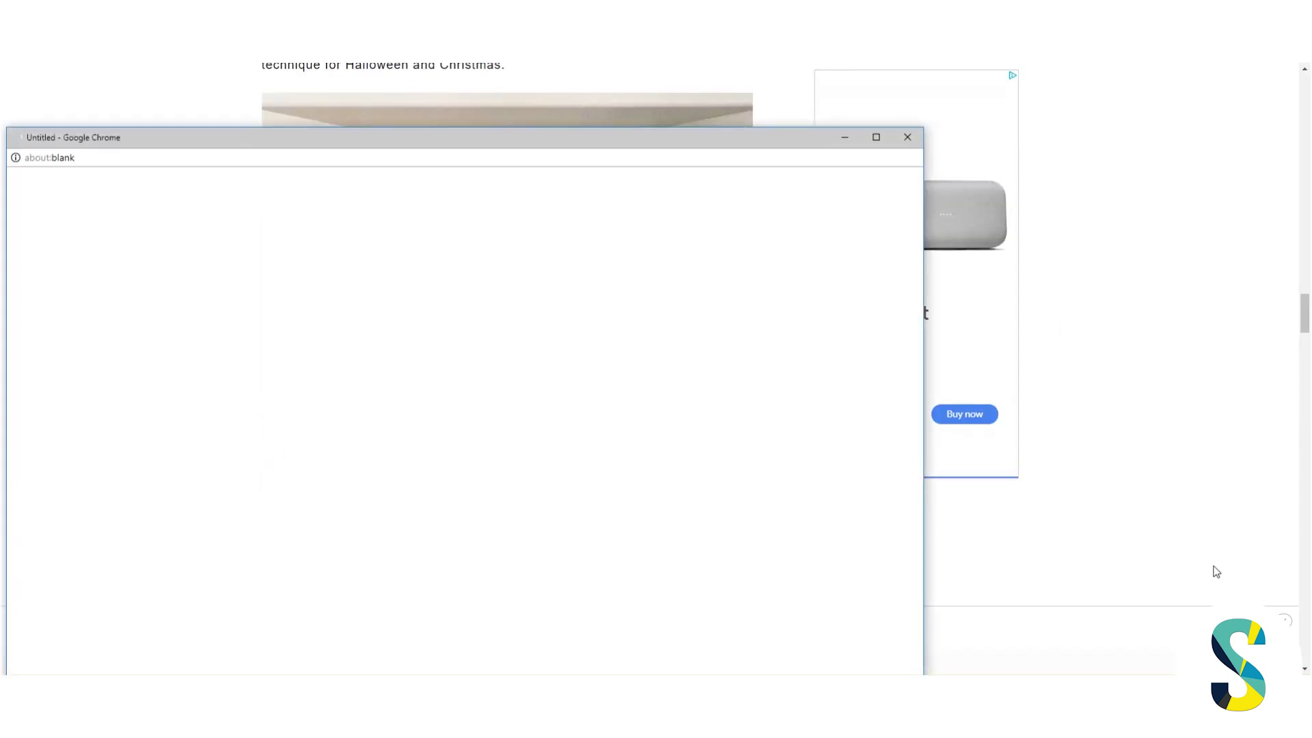
left_click_drag(544, 142, 725, 78)
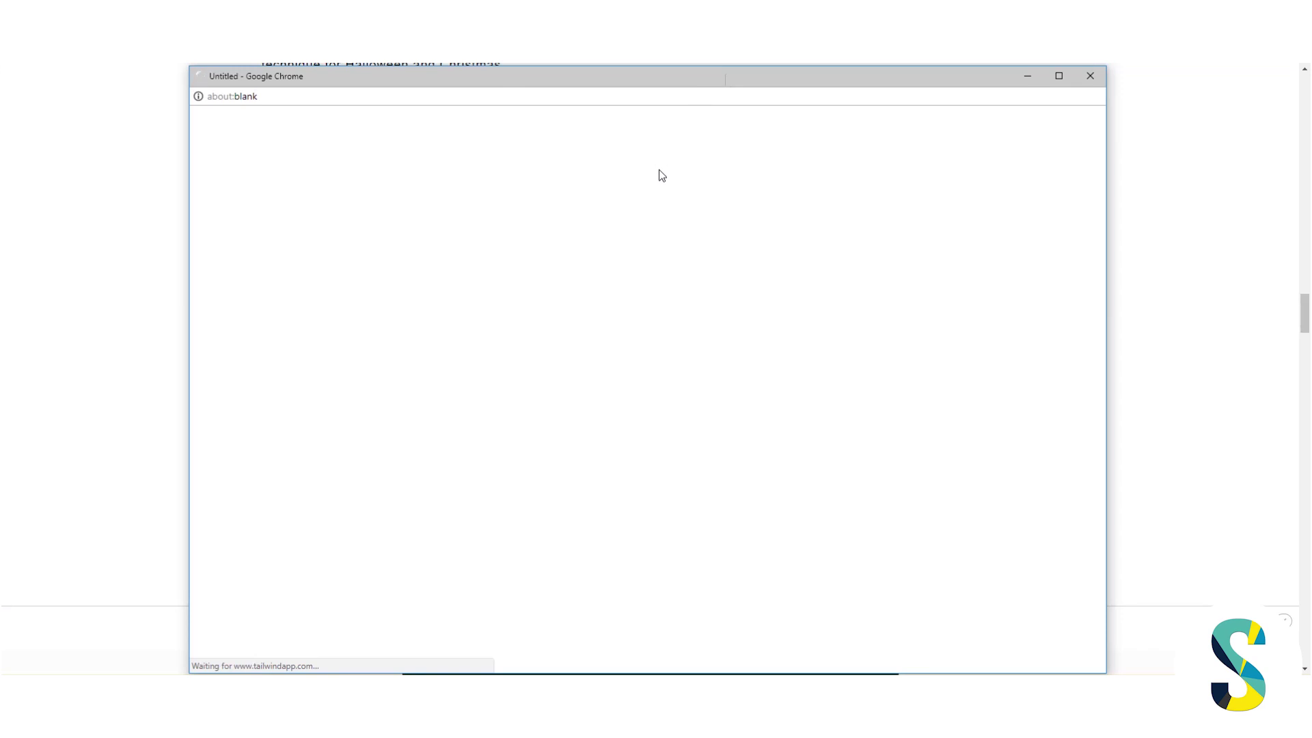
Add the LIMIT 1 per day board list to both patriotic images at once
scroll(324, 319, "down", 1)
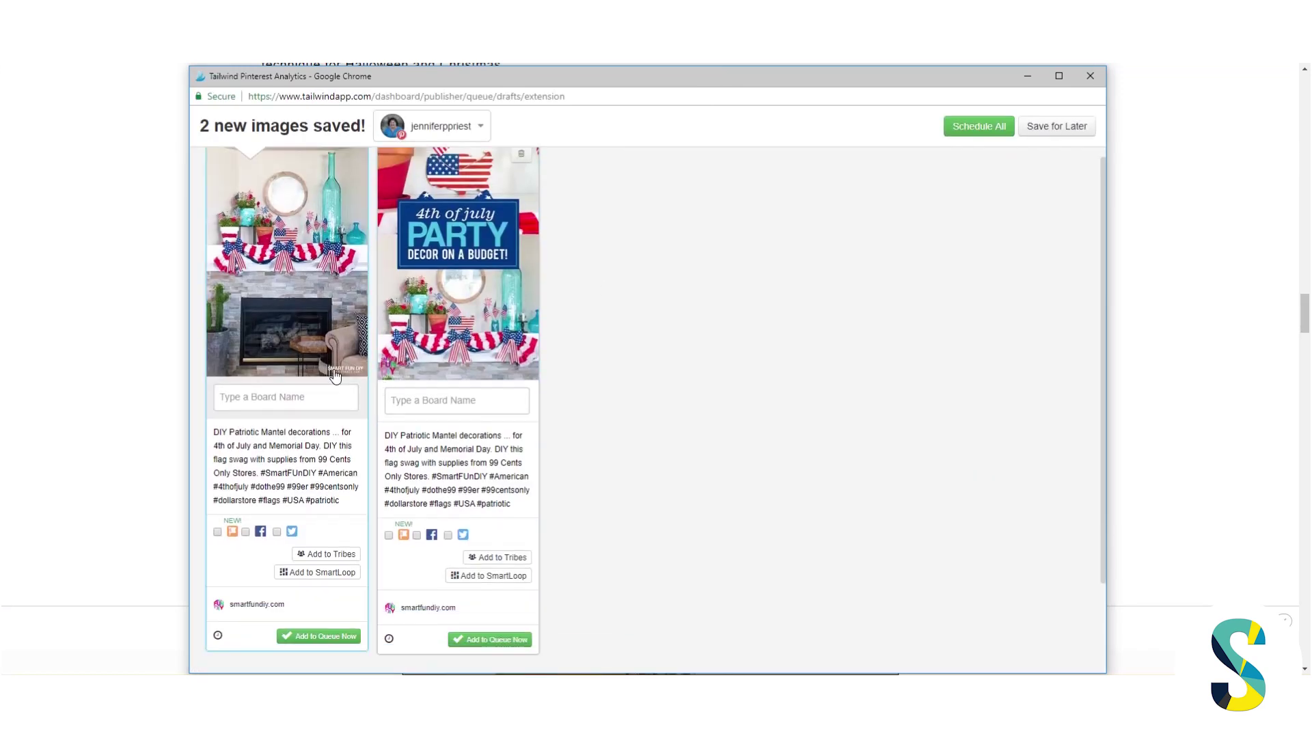
scroll(420, 307, "up", 1)
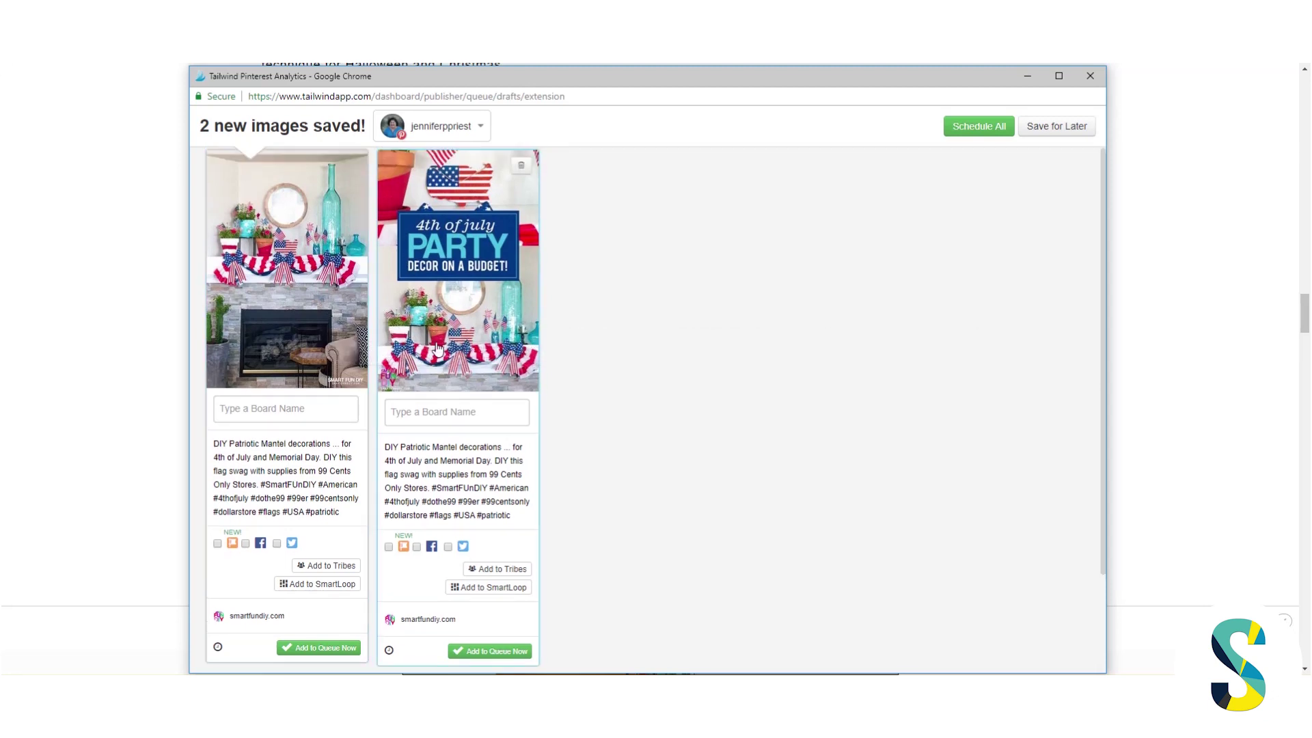
left_click(406, 182)
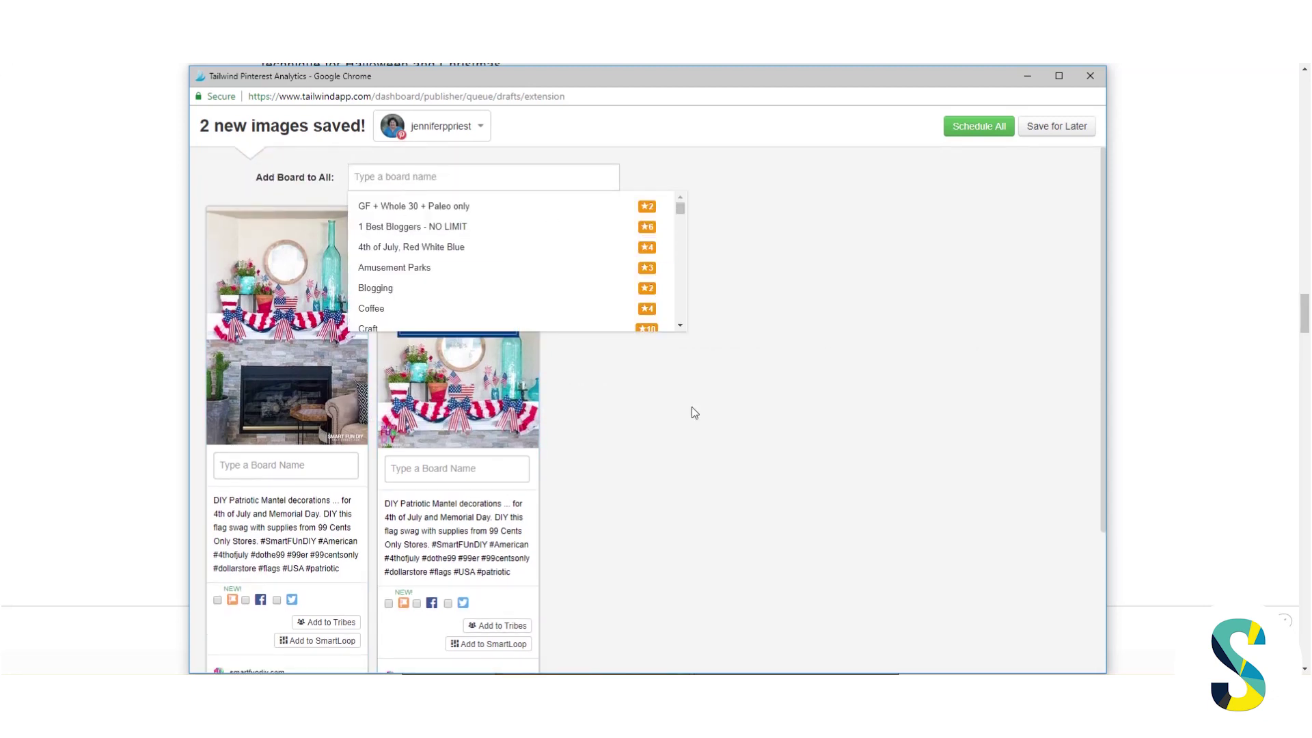
left_click(328, 473)
left_click(435, 465)
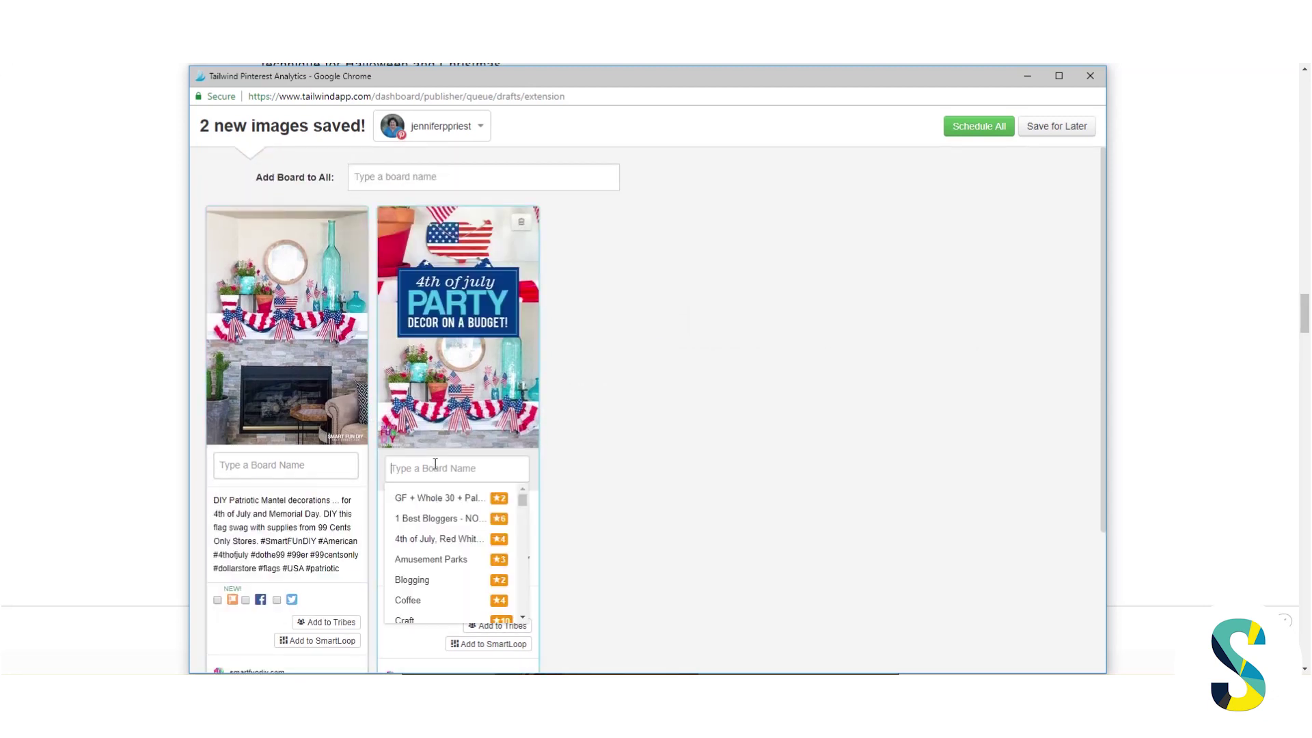
left_click(453, 180)
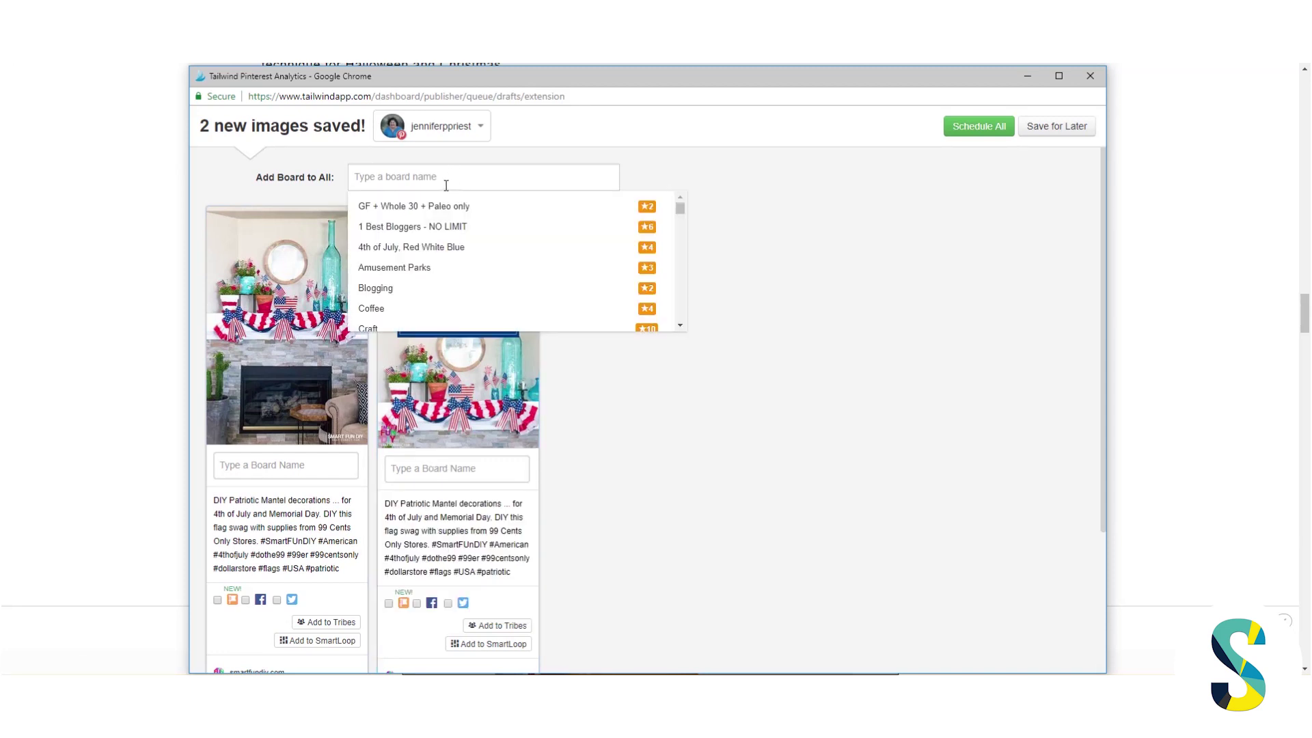
type("limiot")
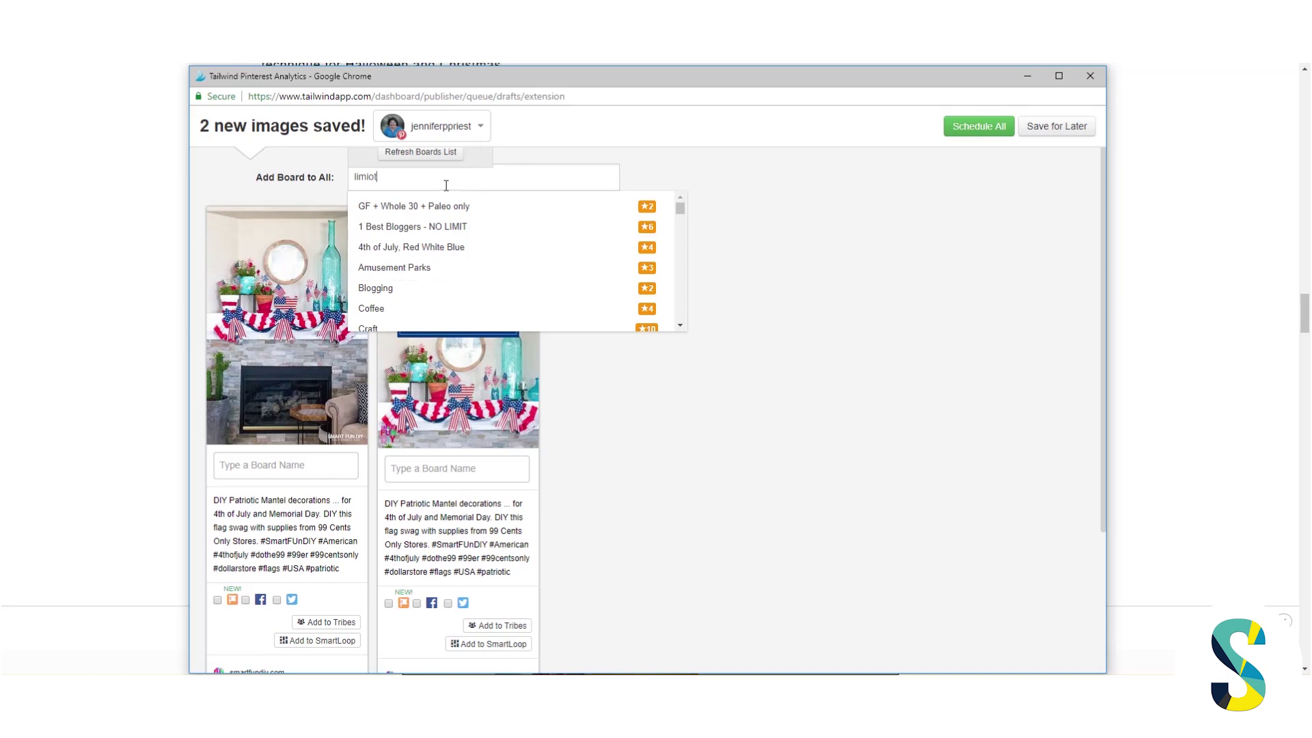
key("BackSpace")
key("BackSpace")
type("t")
left_click(433, 202)
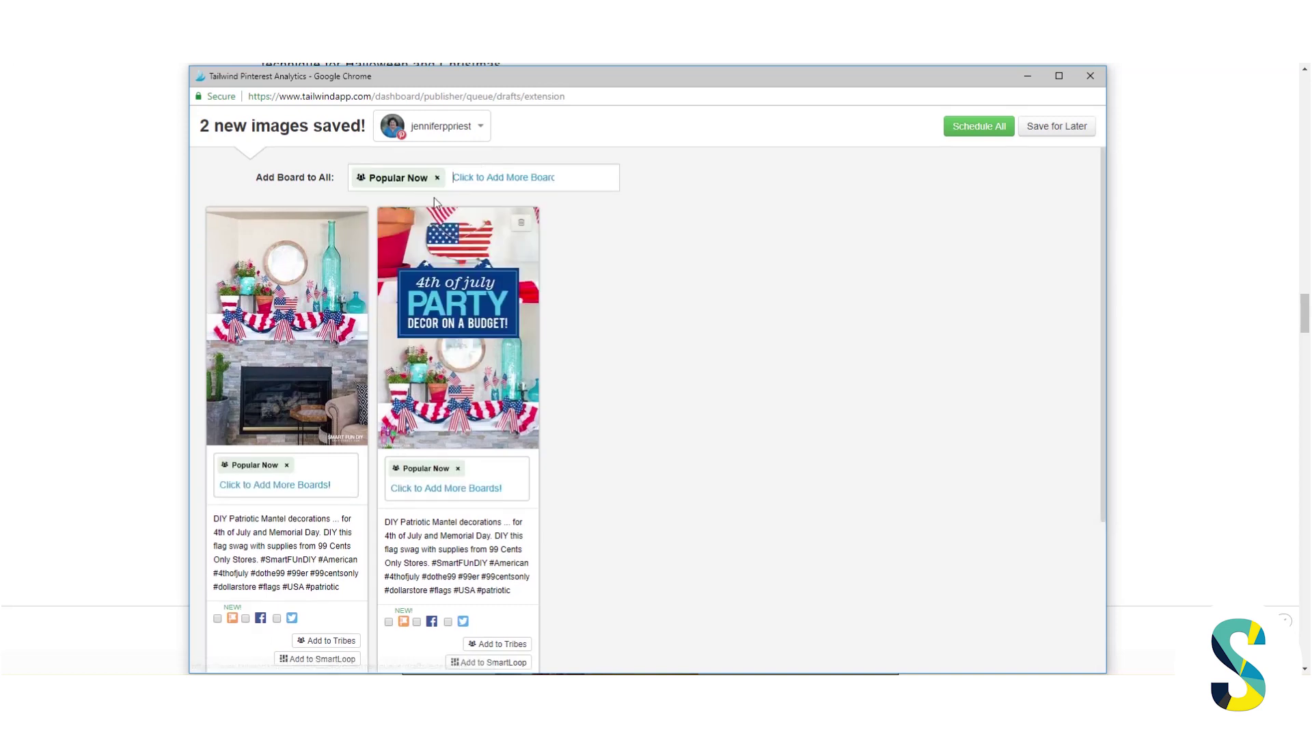
Add the LIMIT 2 per day and LIMIT 3 per day board lists to both images
type("limit")
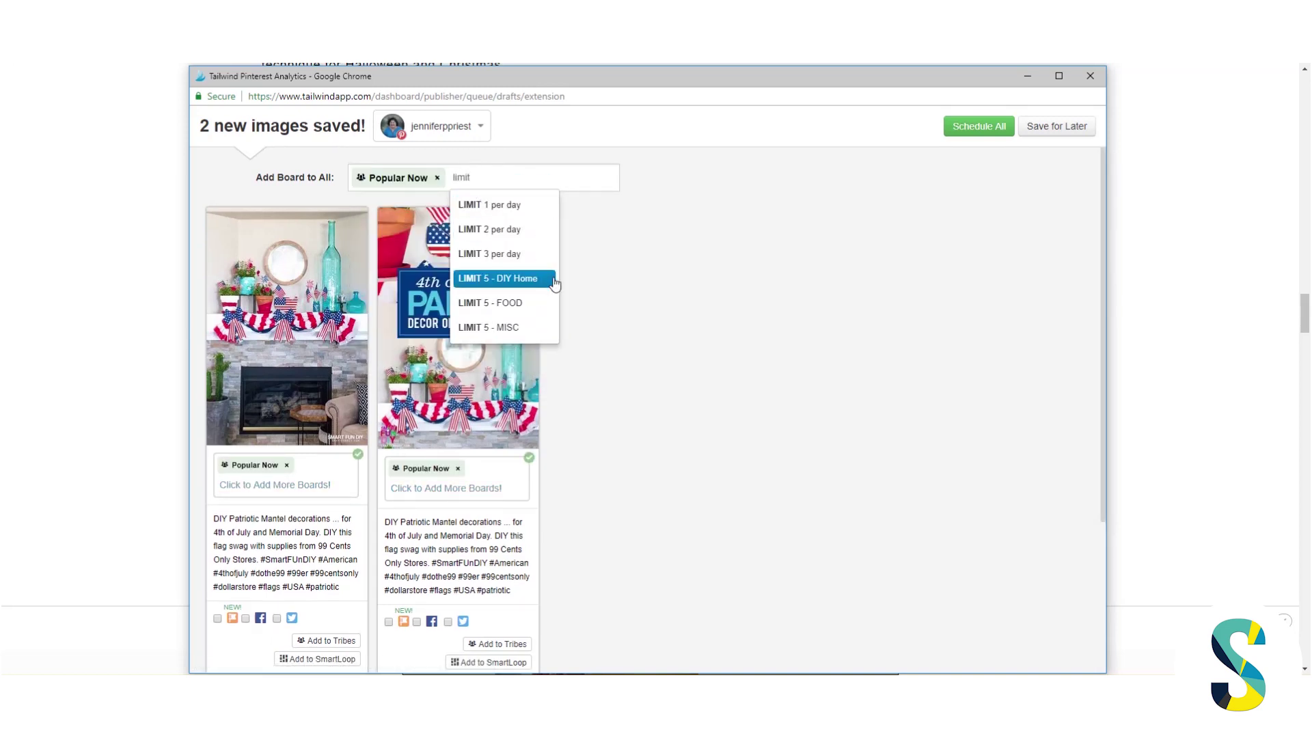
left_click(477, 234)
type("limi")
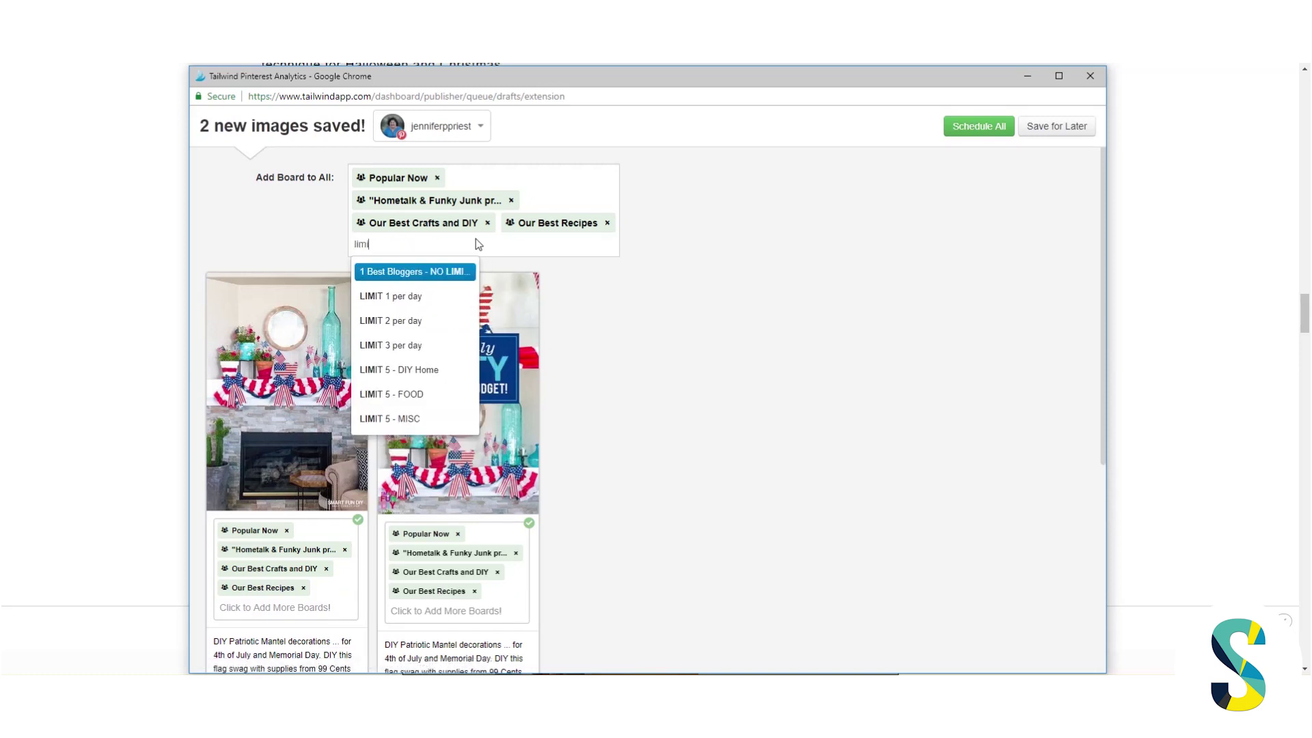
type("t")
left_click(402, 345)
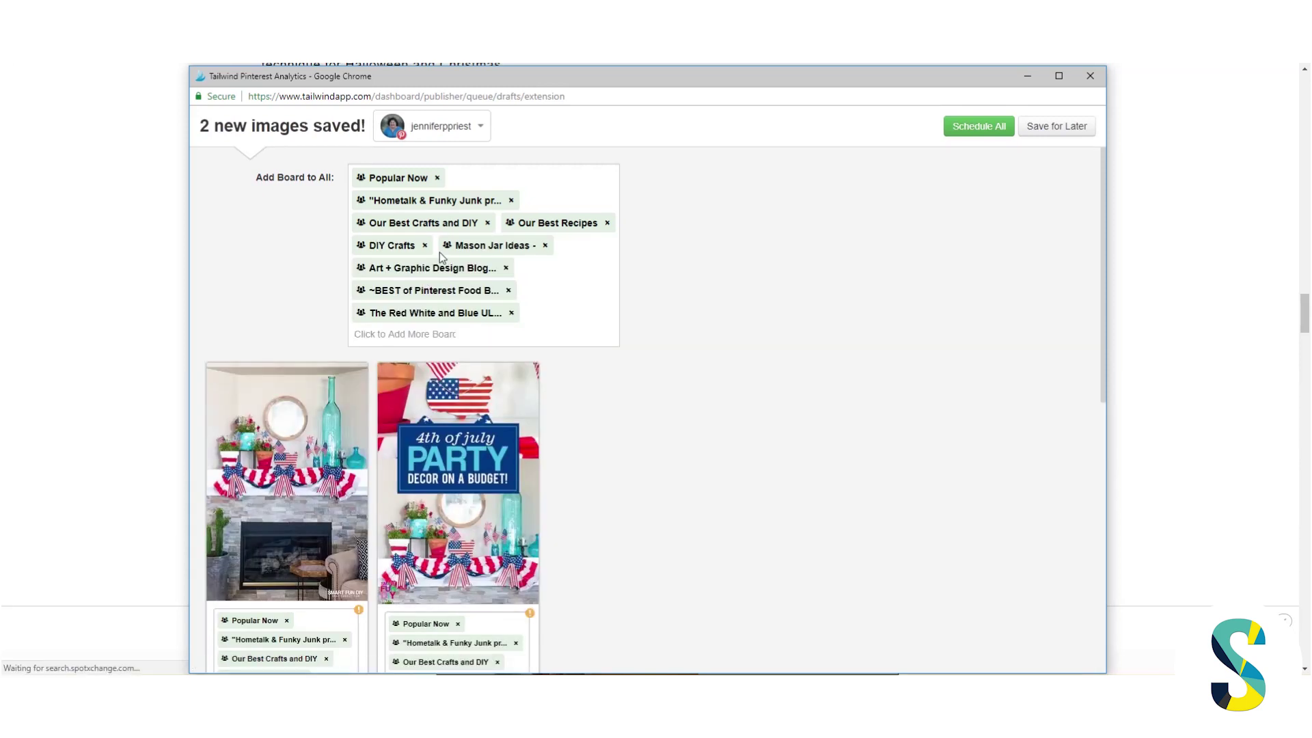
Add the LIMIT 5 - DIY Home and LIMIT 5 - MISC board lists to both images
type("limit")
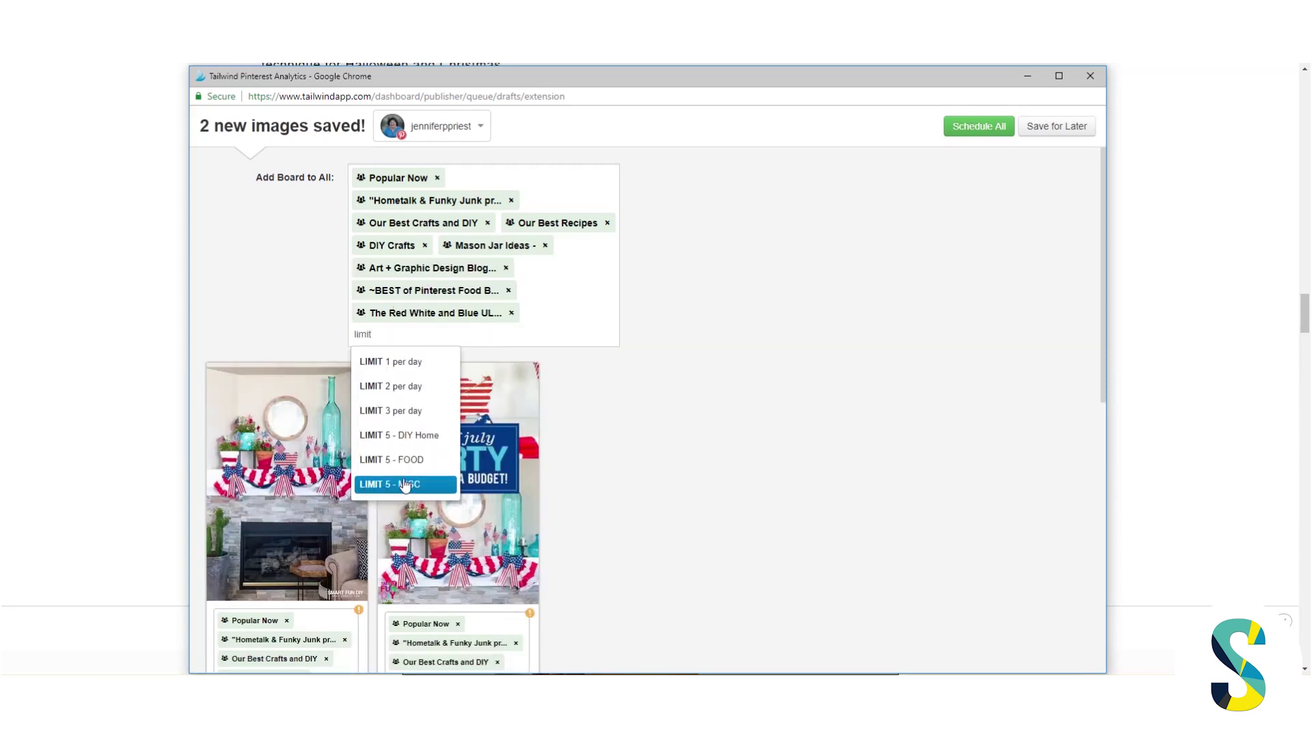
left_click(410, 440)
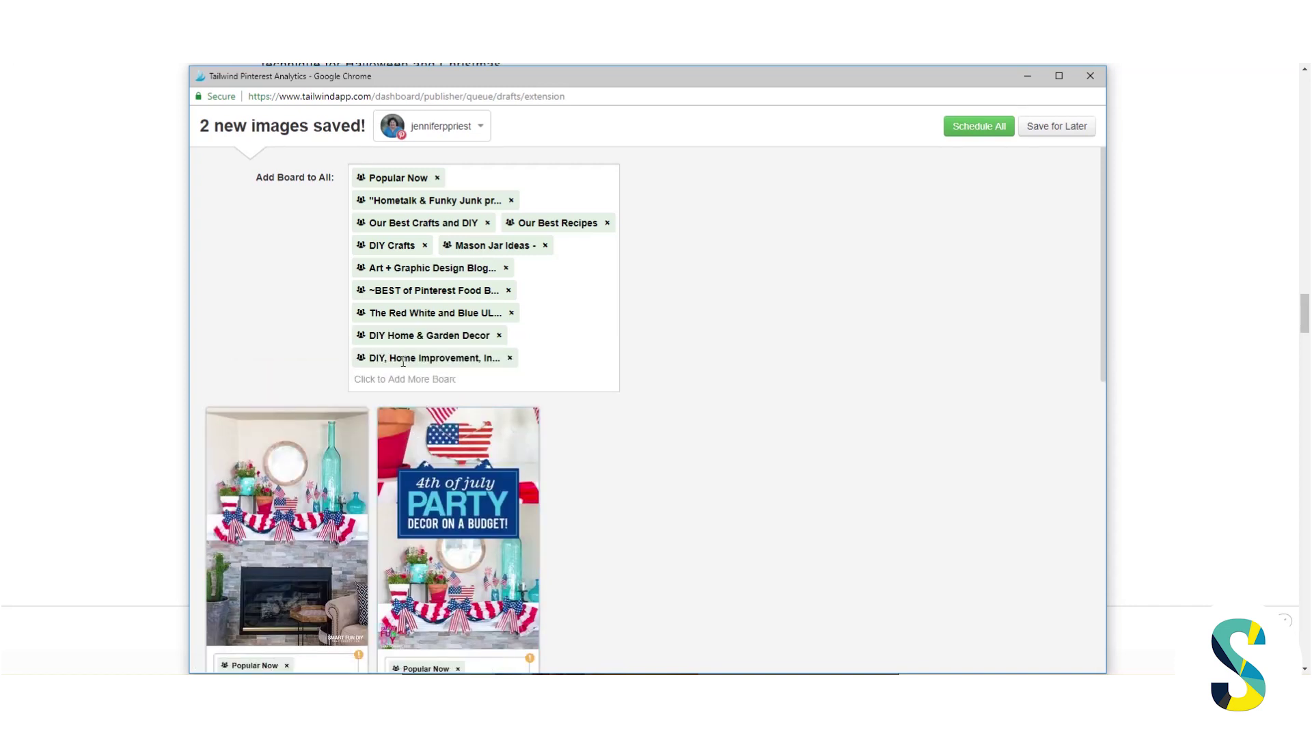
type("limit")
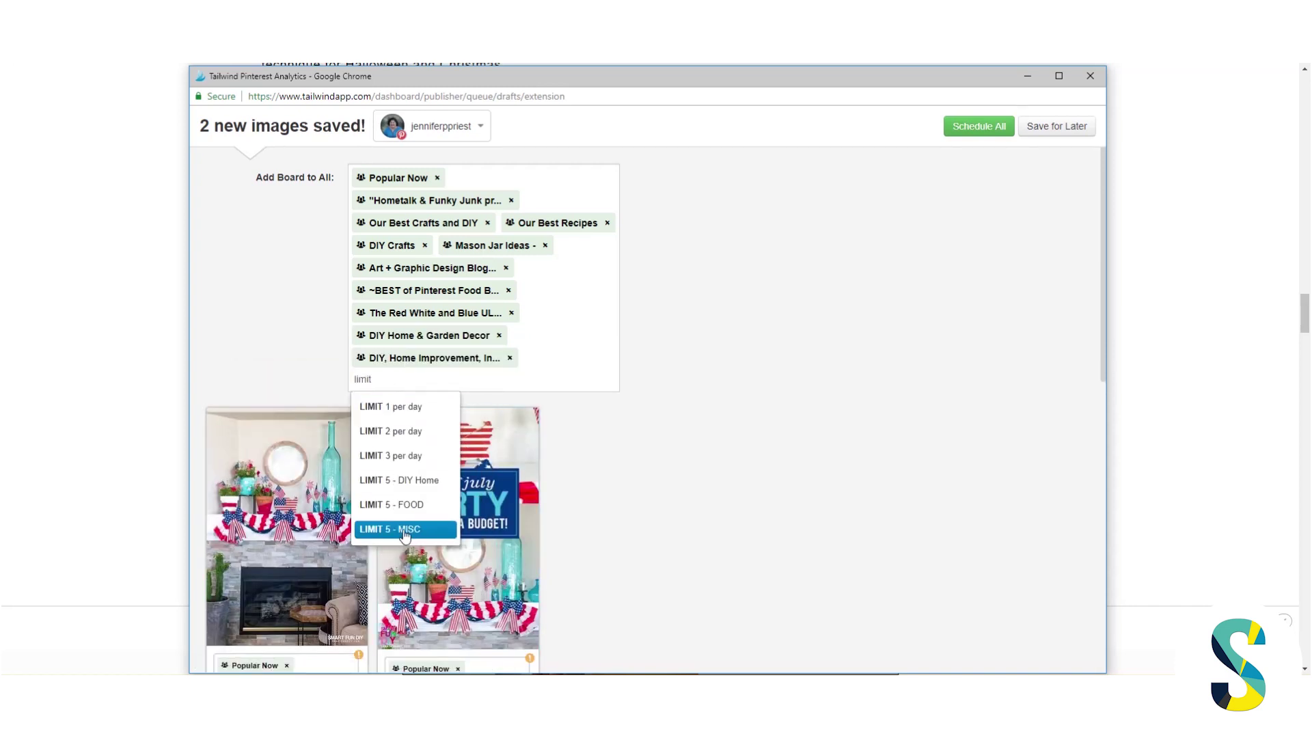
left_click(393, 529)
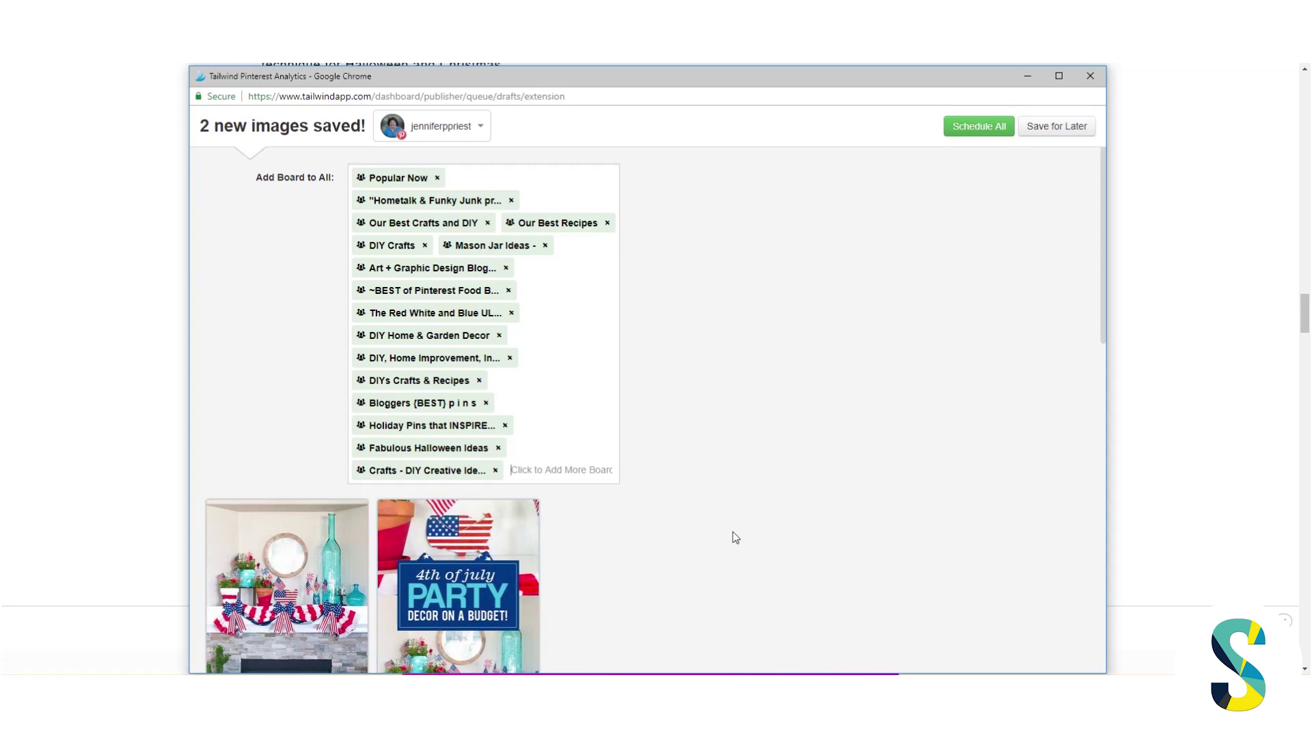
Remove the Fabulous Halloween Ideas, ~BEST of Pinterest Food, Art + Graphic Design, Mason Jar Ideas and Our Best Recipes boards from both images
scroll(580, 507, "down", 2)
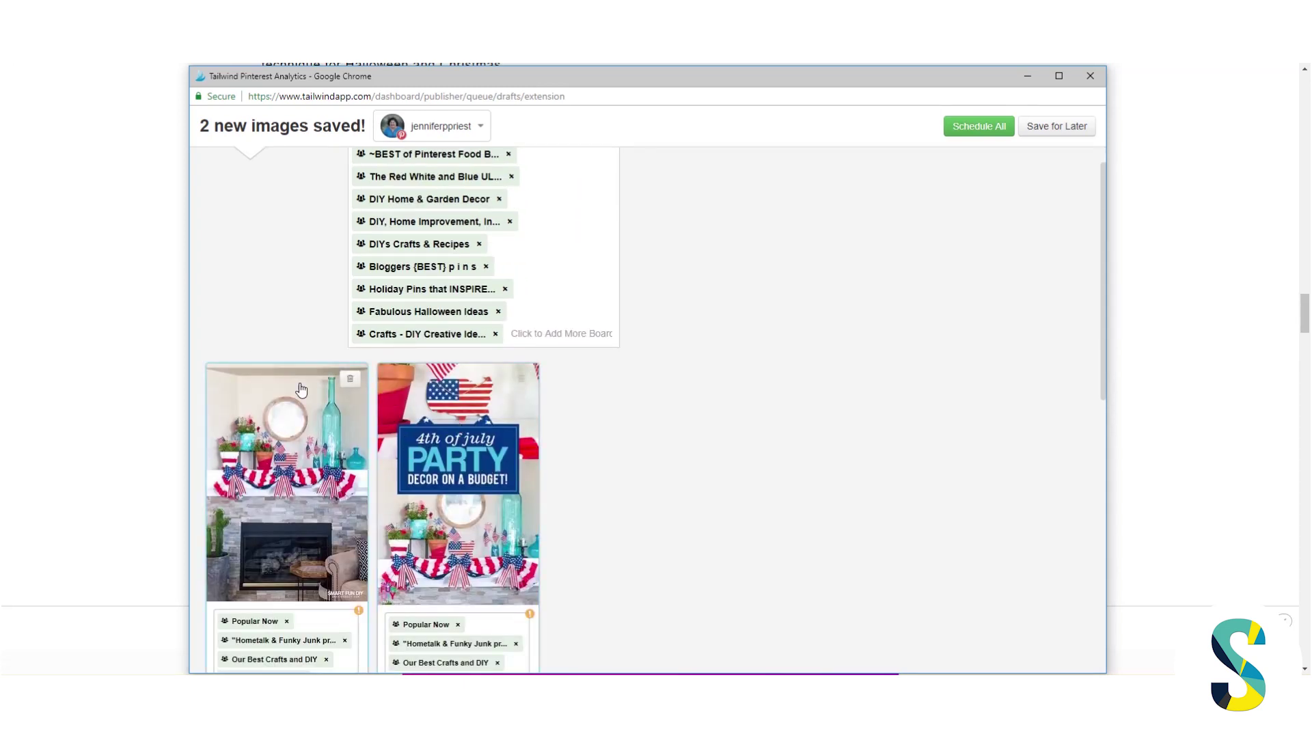
scroll(630, 503, "up", 2)
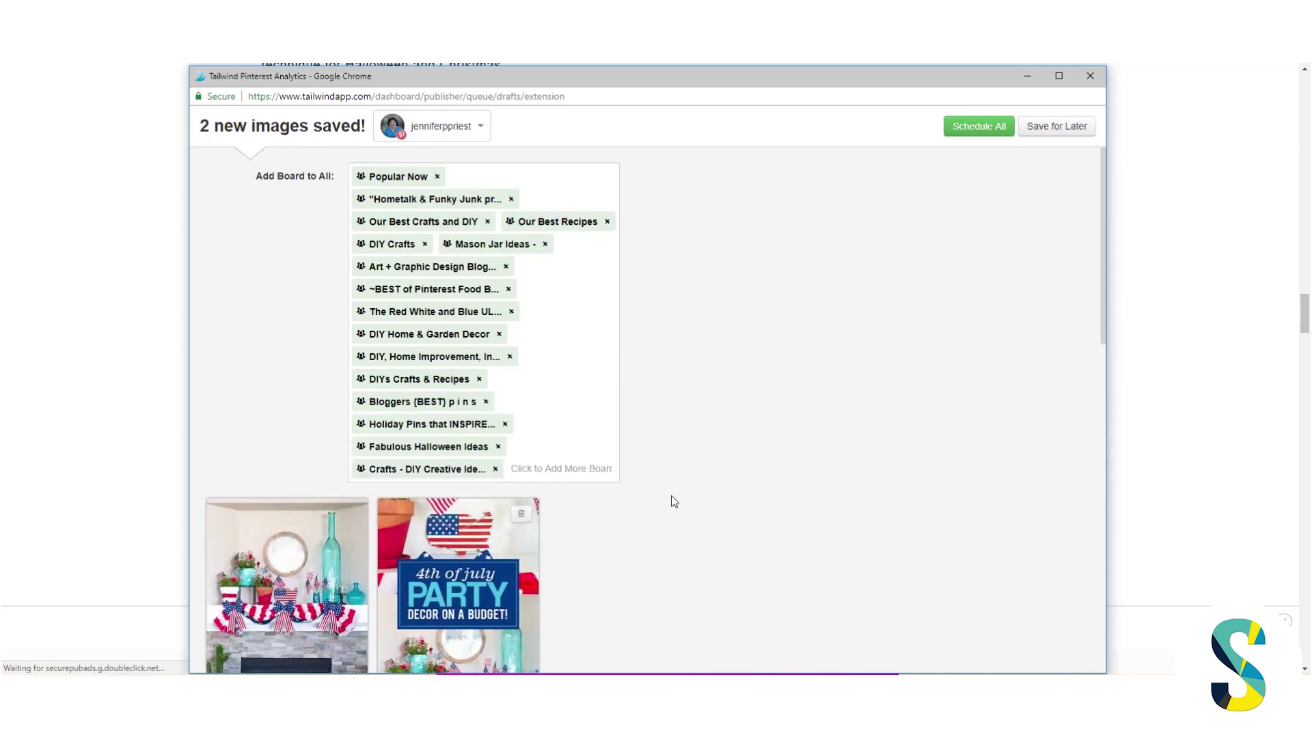
left_click(498, 448)
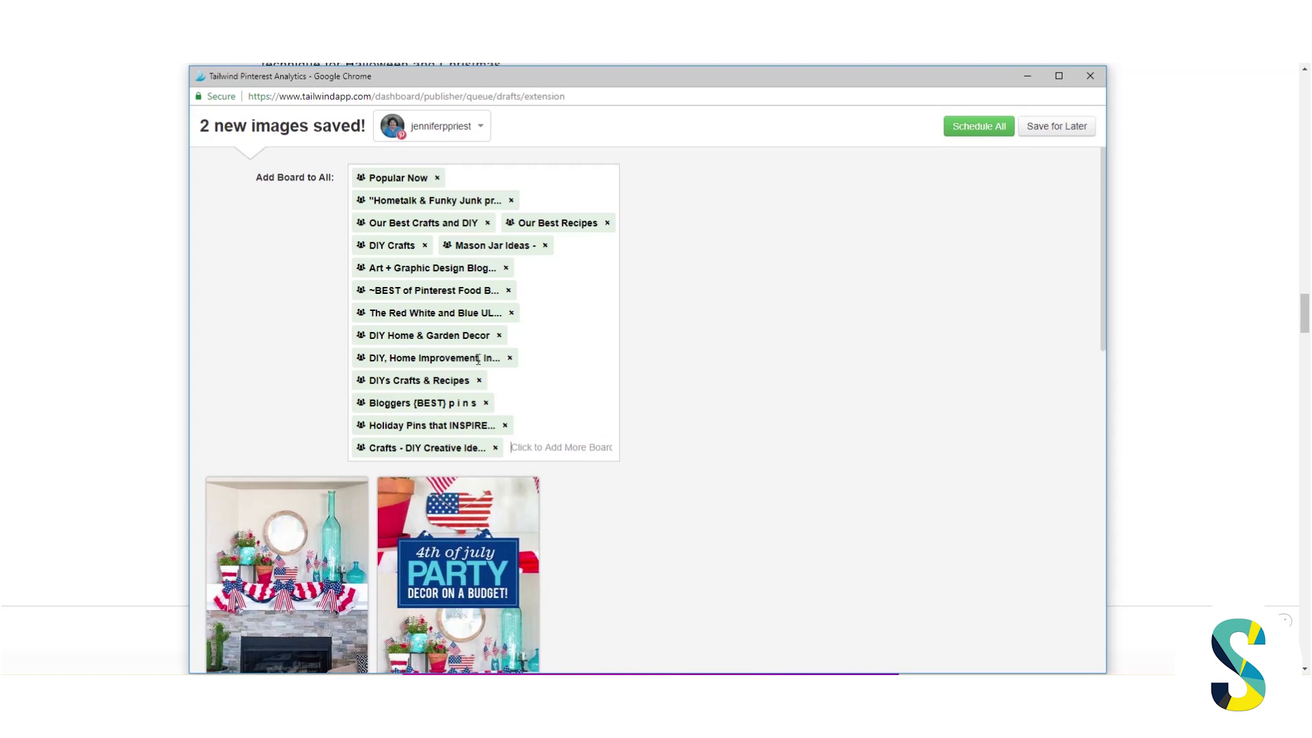
left_click(509, 291)
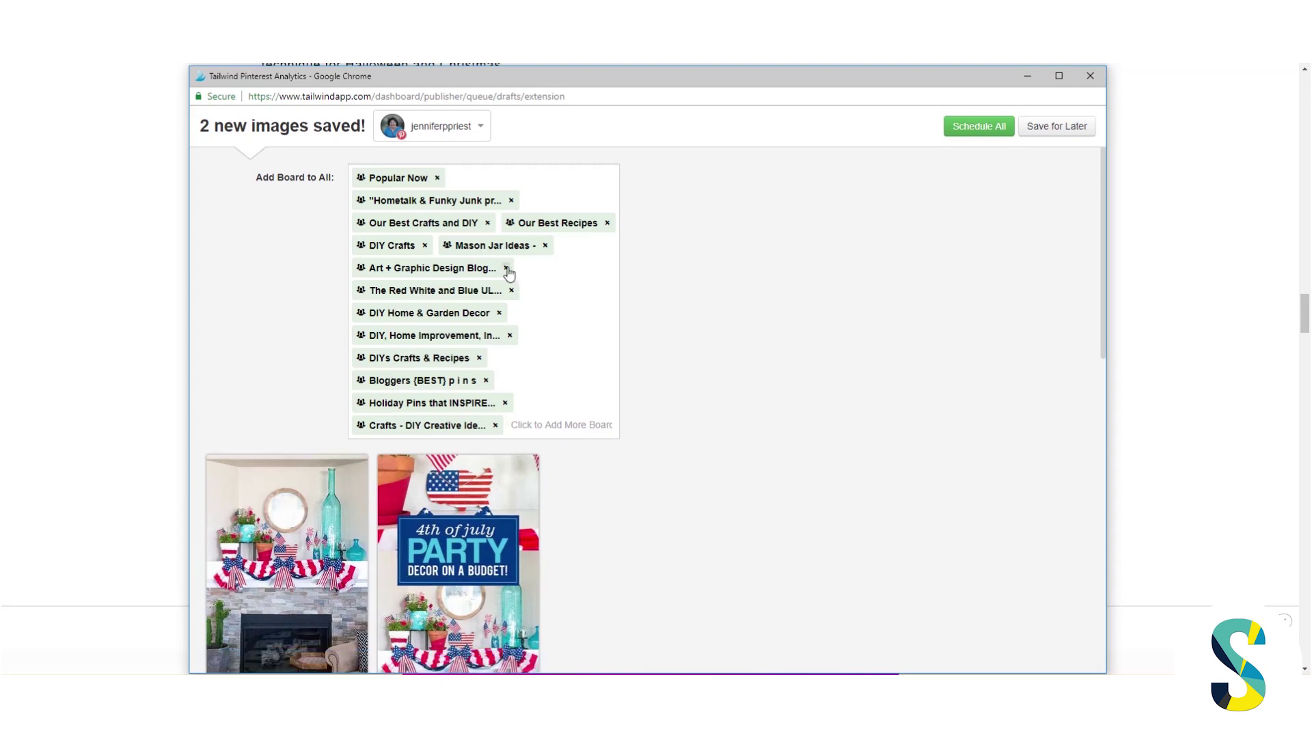
left_click(508, 270)
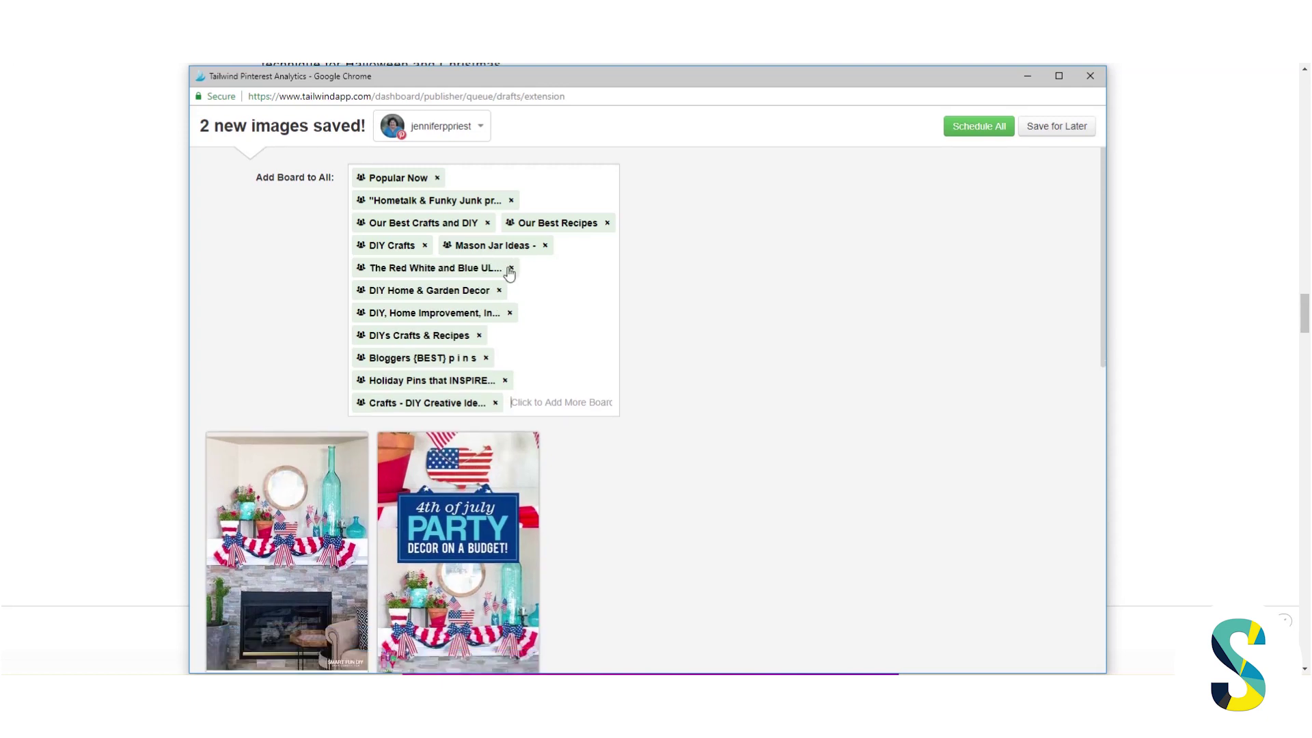
left_click(545, 246)
left_click(607, 223)
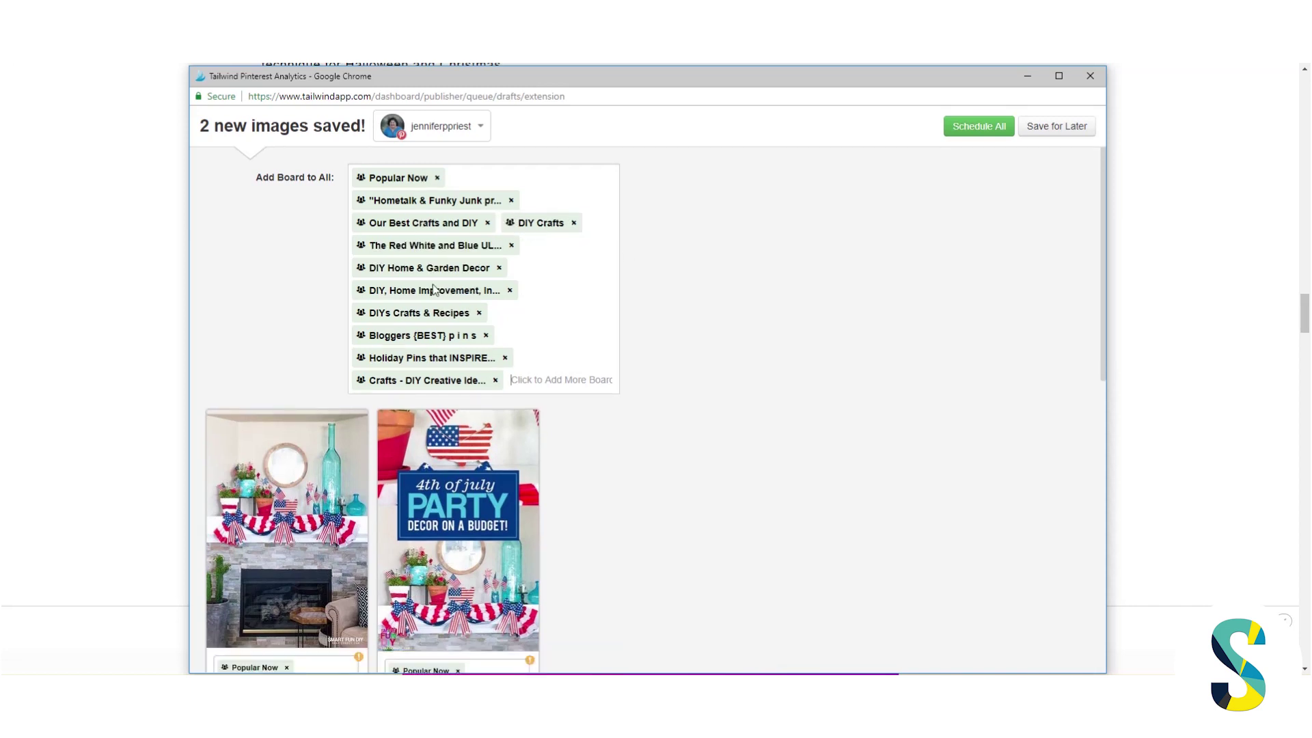
scroll(615, 417, "down", 4)
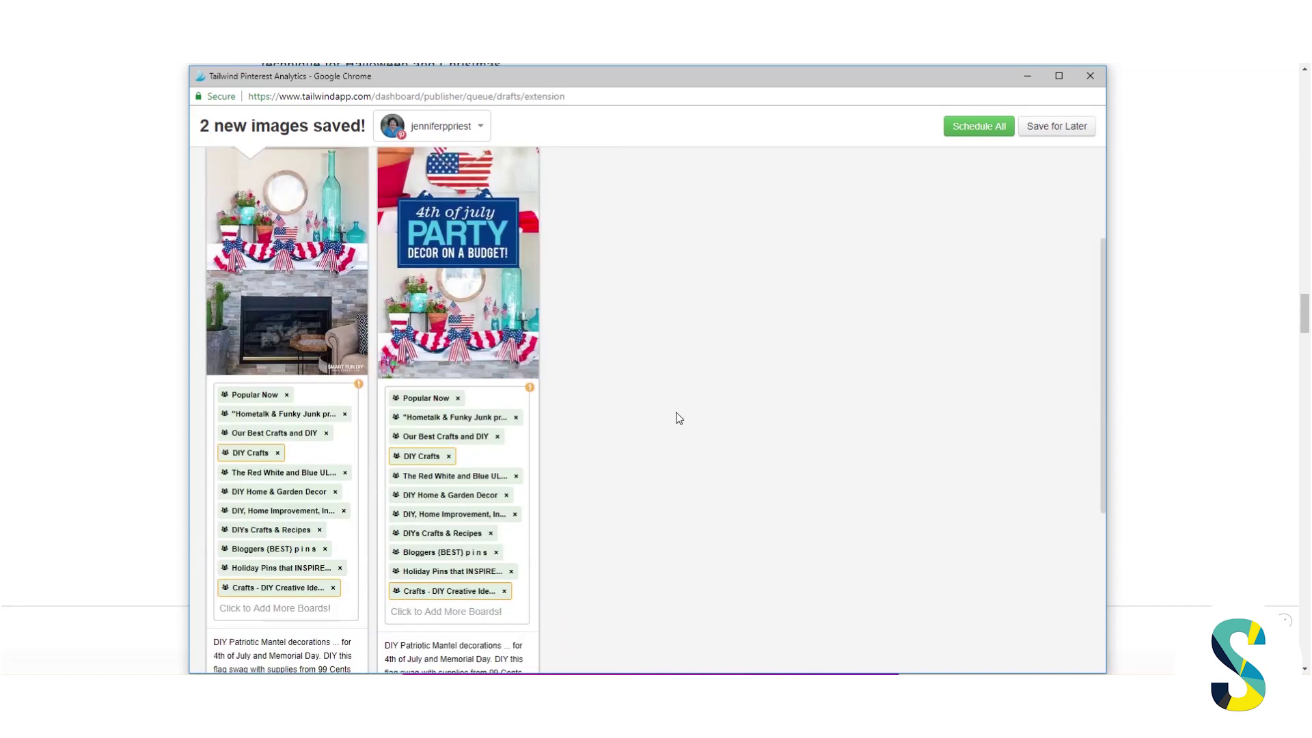
scroll(673, 414, "down", 1)
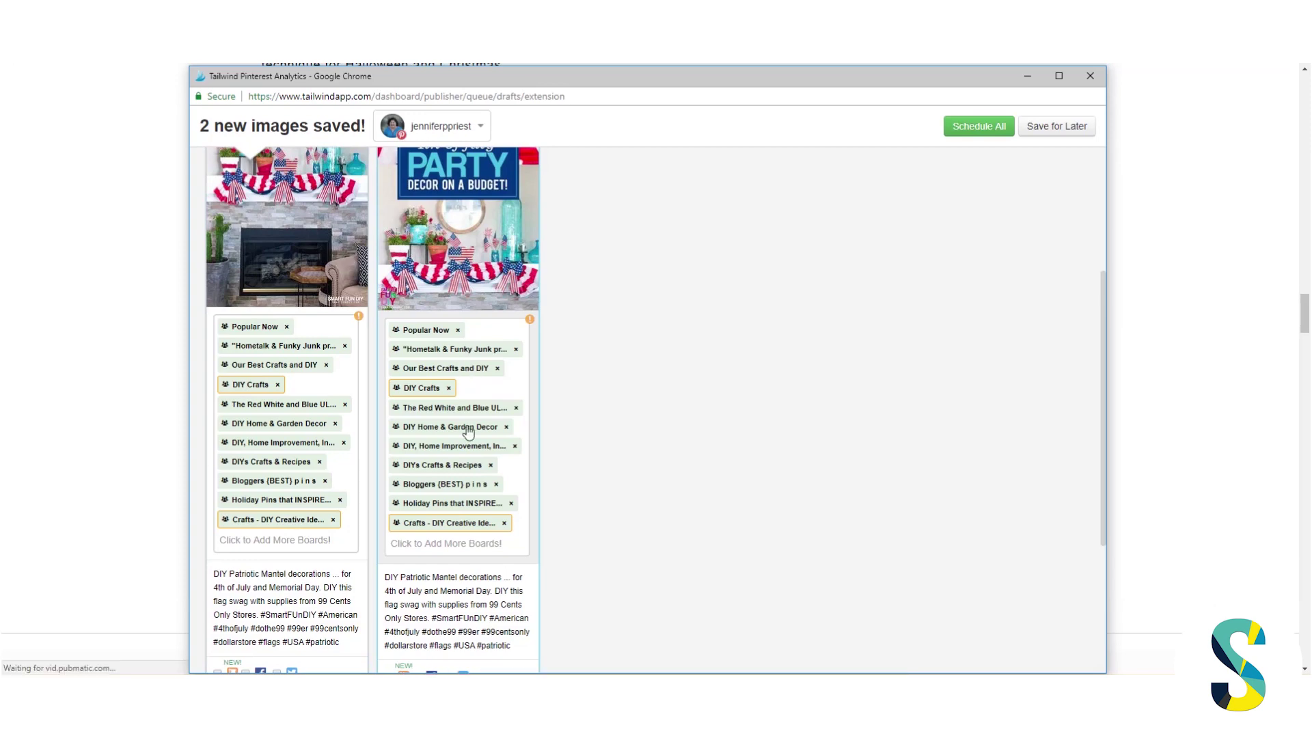
scroll(410, 410, "up", 4)
scroll(308, 273, "down", 3)
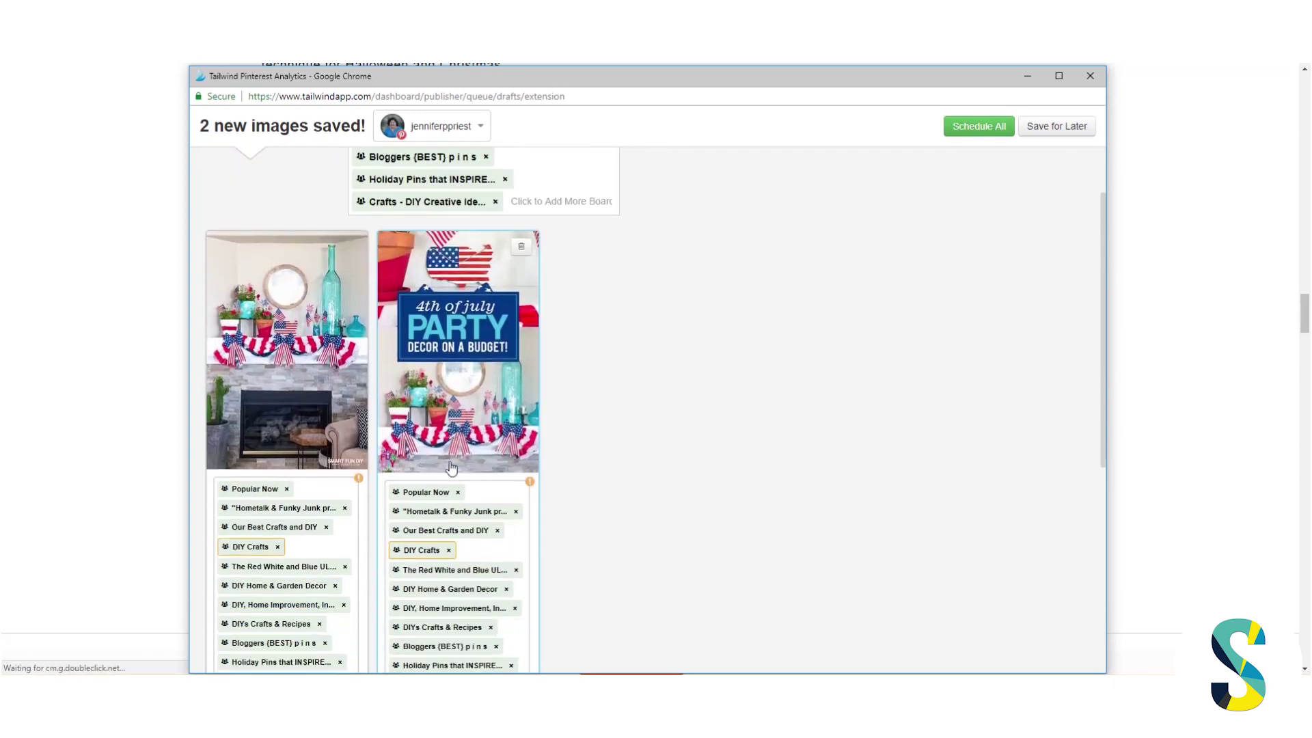
scroll(345, 427, "down", 5)
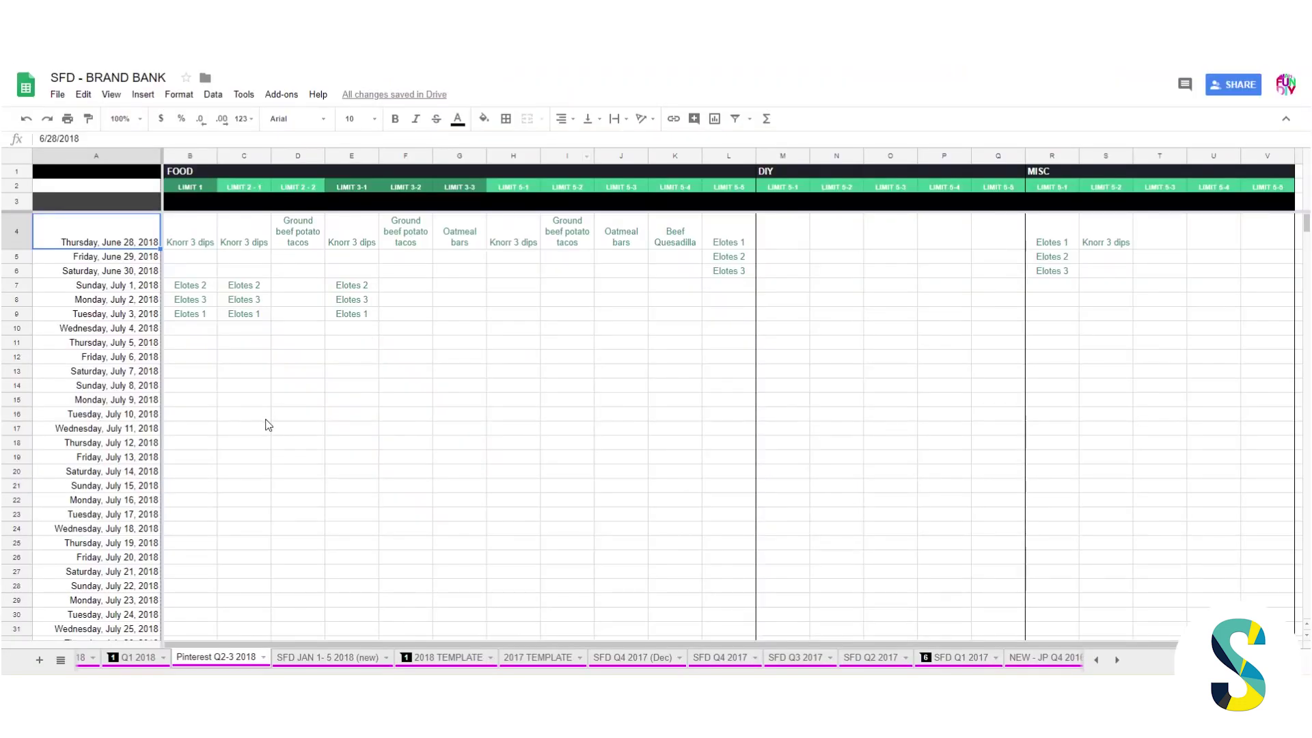
In the Pinterest Q2-3 2018 sheet, enter "4th of july mantel 1" in B5 for June 29 and copy it to C5, E5, M5 and S5
left_click(266, 419)
left_click(203, 258)
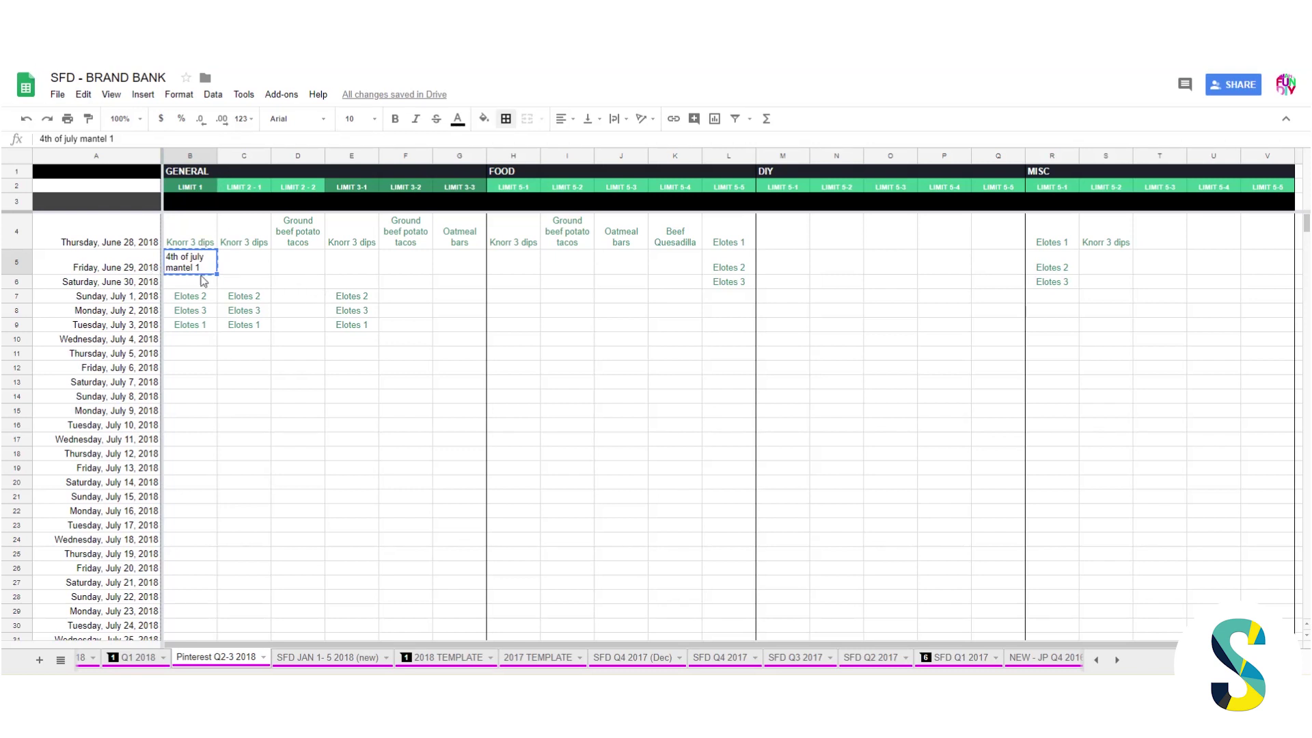
left_click(261, 268)
key("ctrl+v")
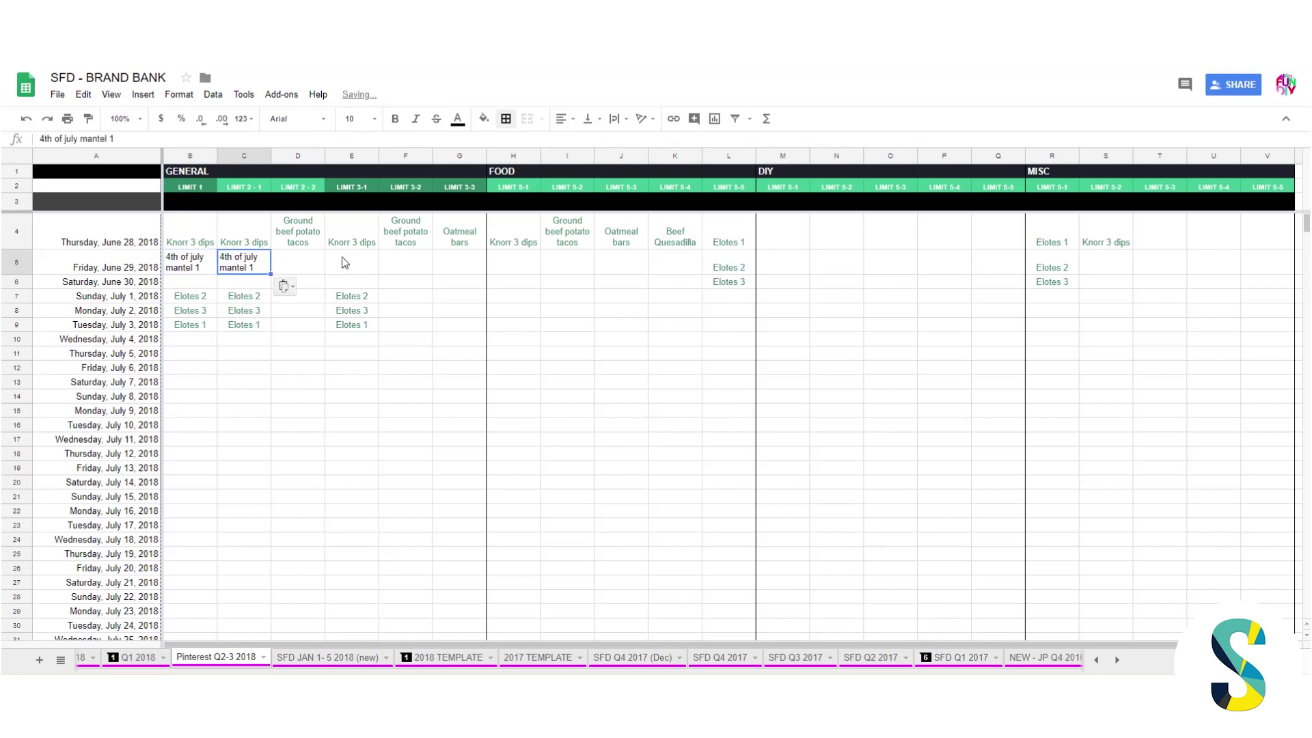
left_click(345, 266)
key("ctrl+v")
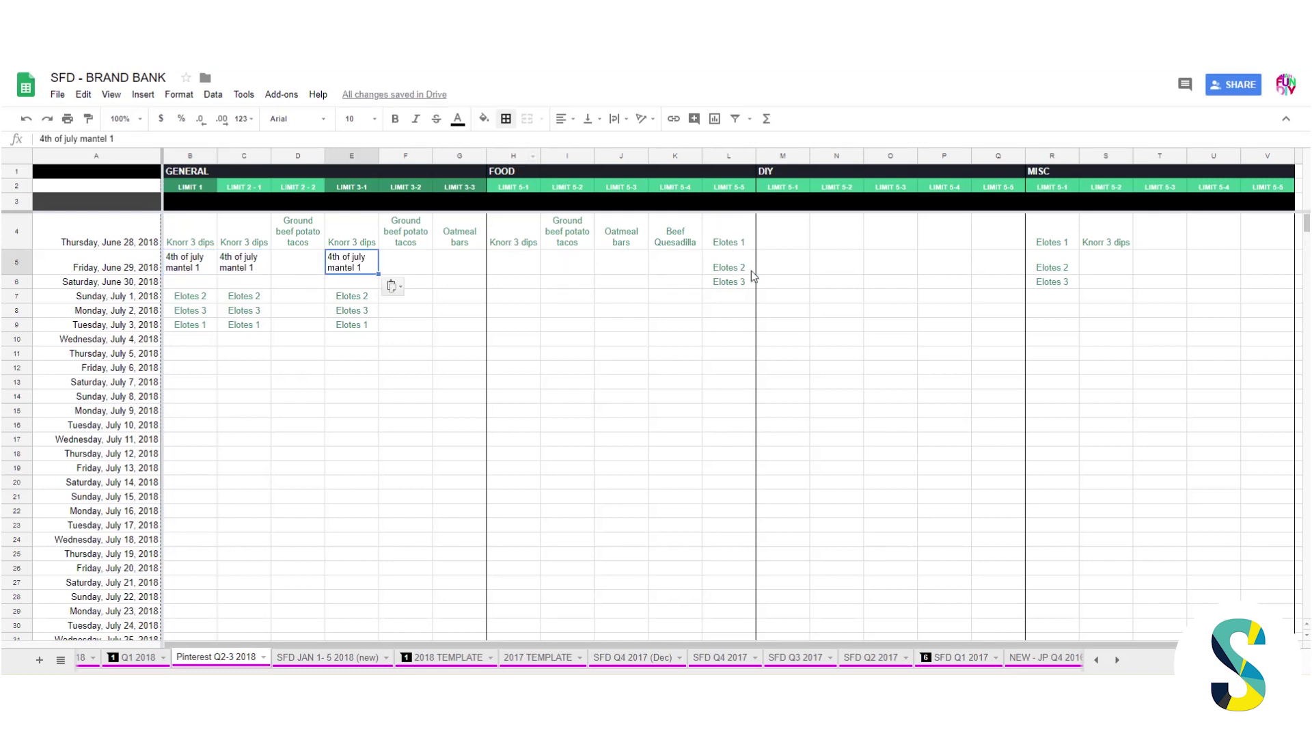
left_click(778, 264)
key("ctrl+v")
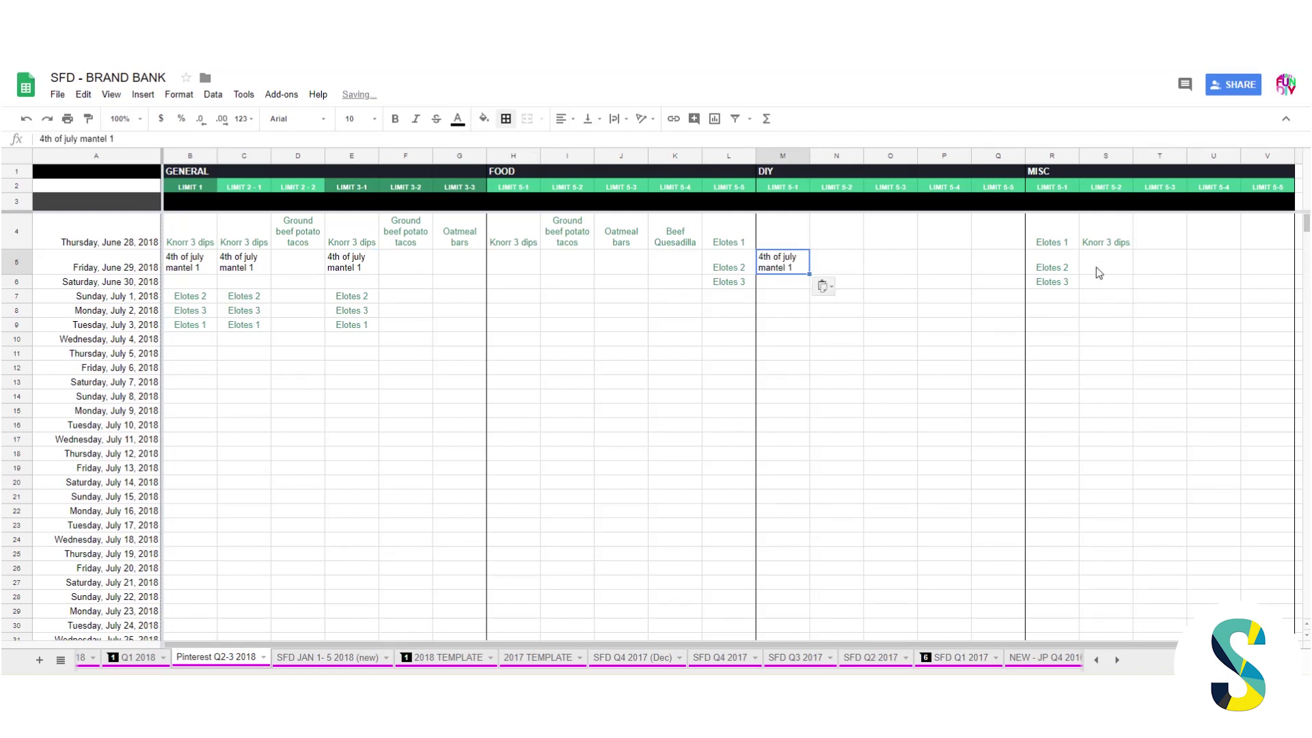
left_click(1096, 264)
key("ctrl+v")
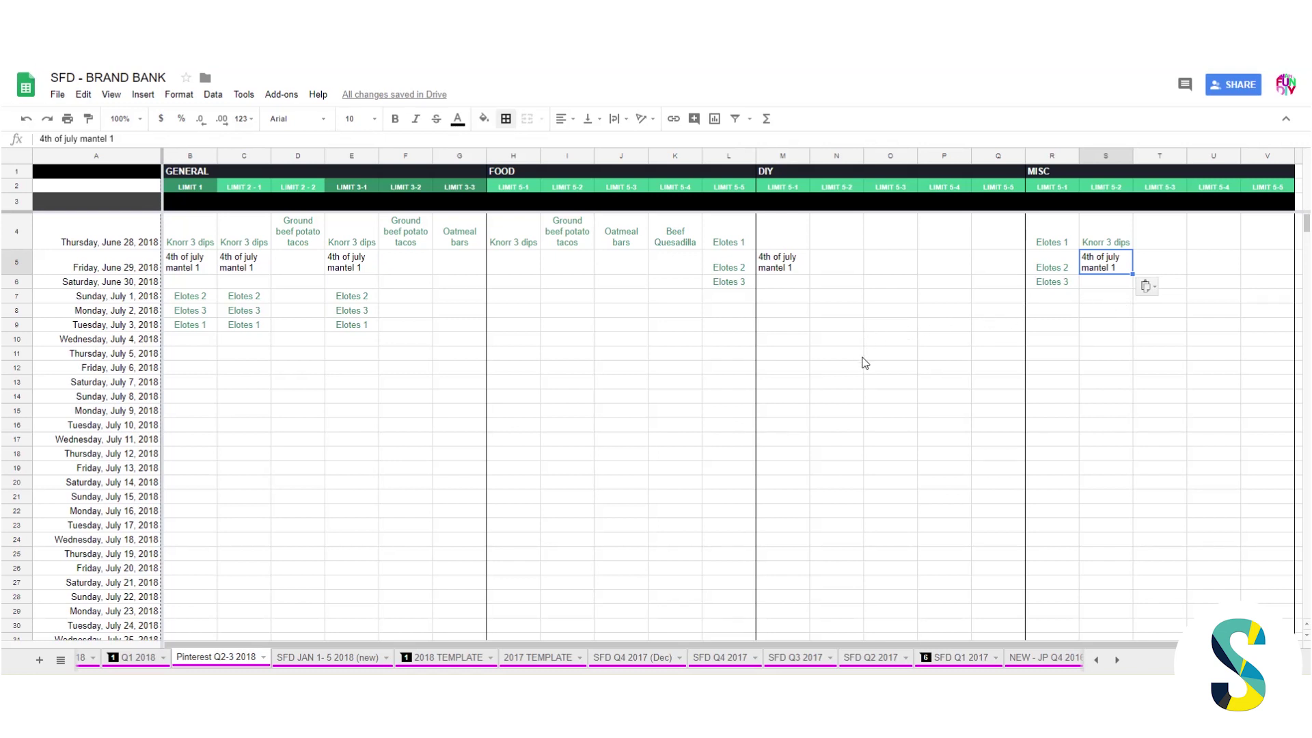
left_click(250, 259)
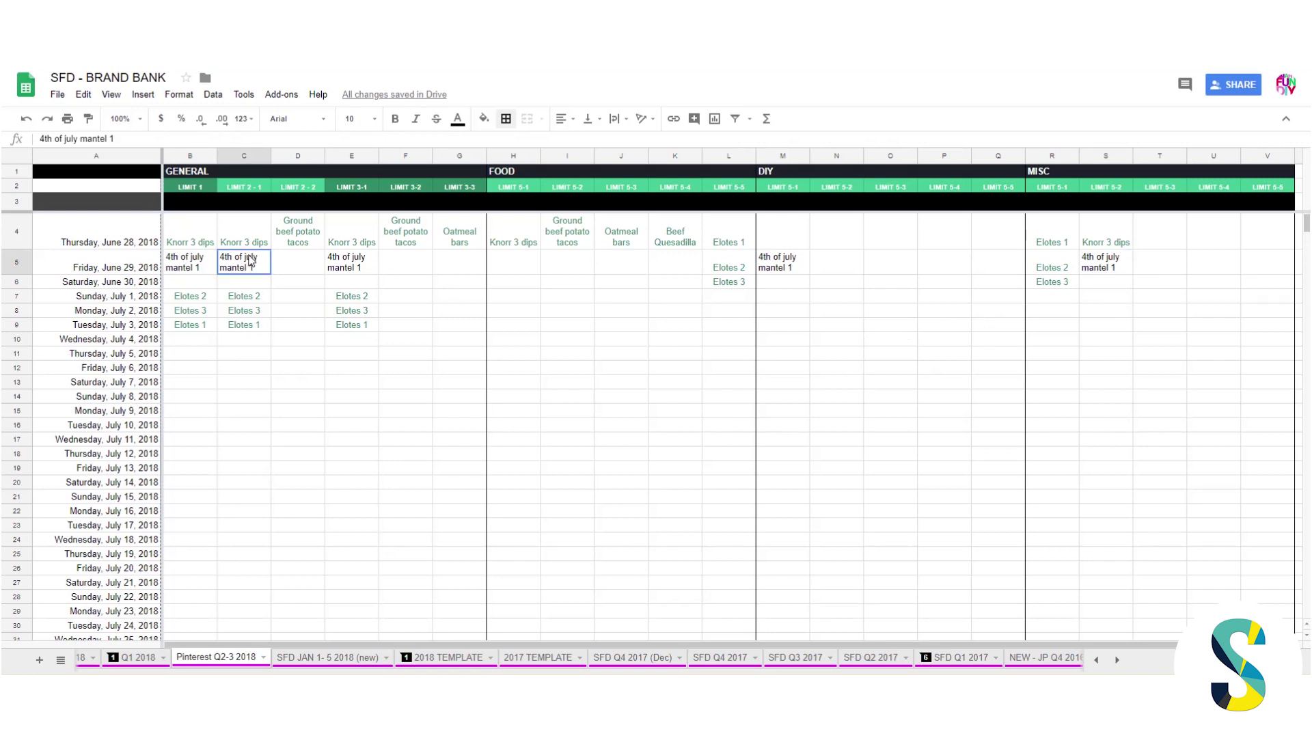
left_click(202, 267)
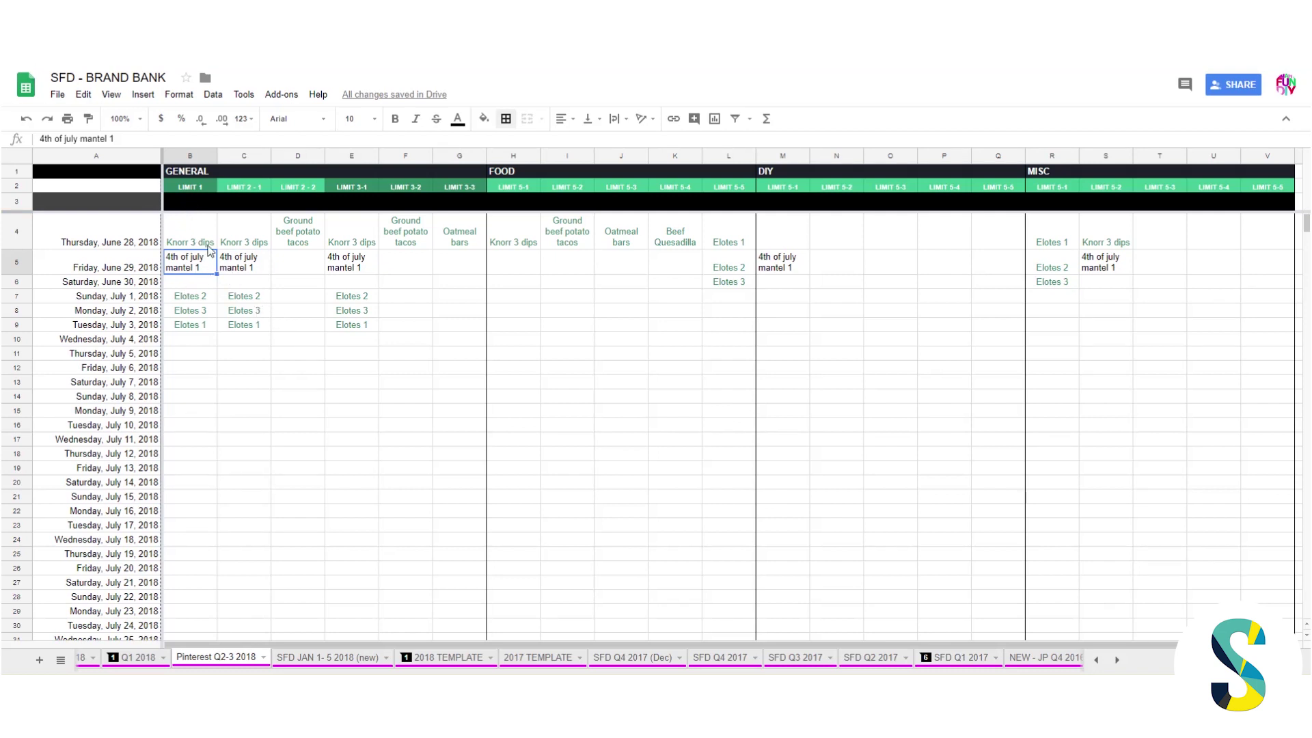
left_click(229, 284)
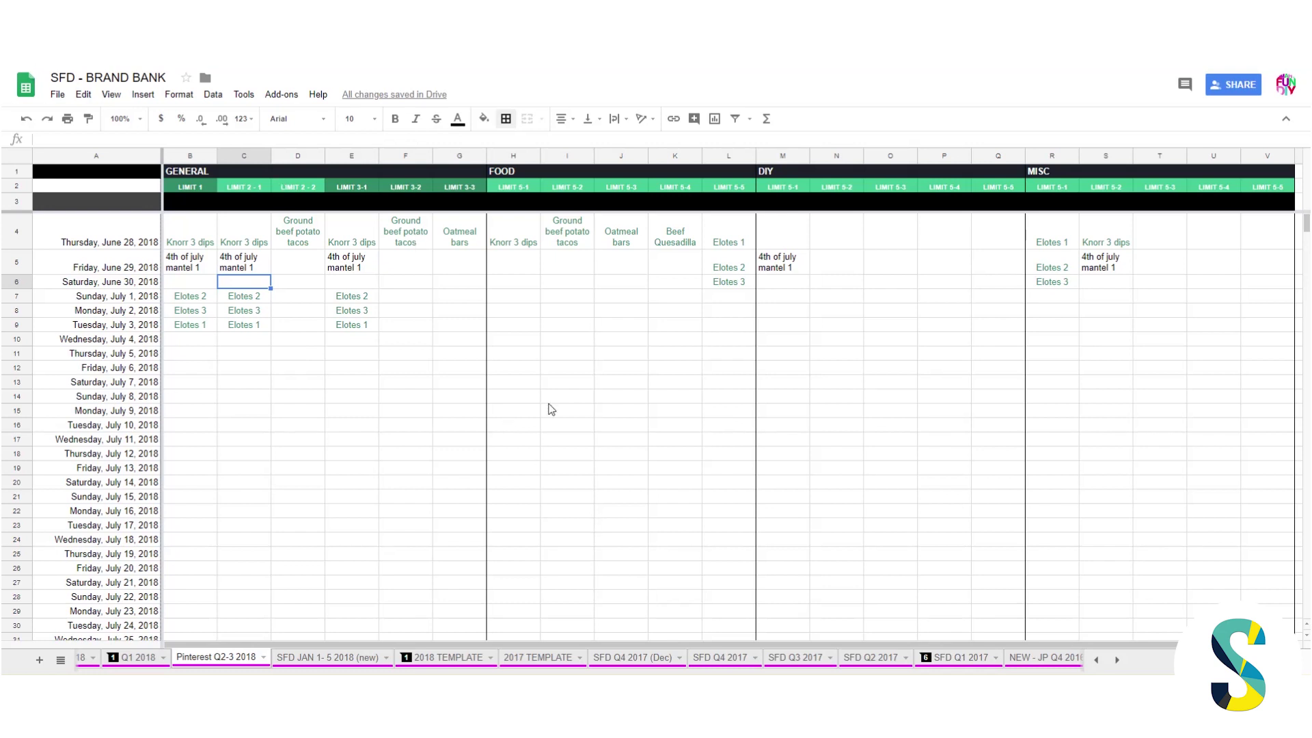
left_click(580, 398)
left_click(199, 276)
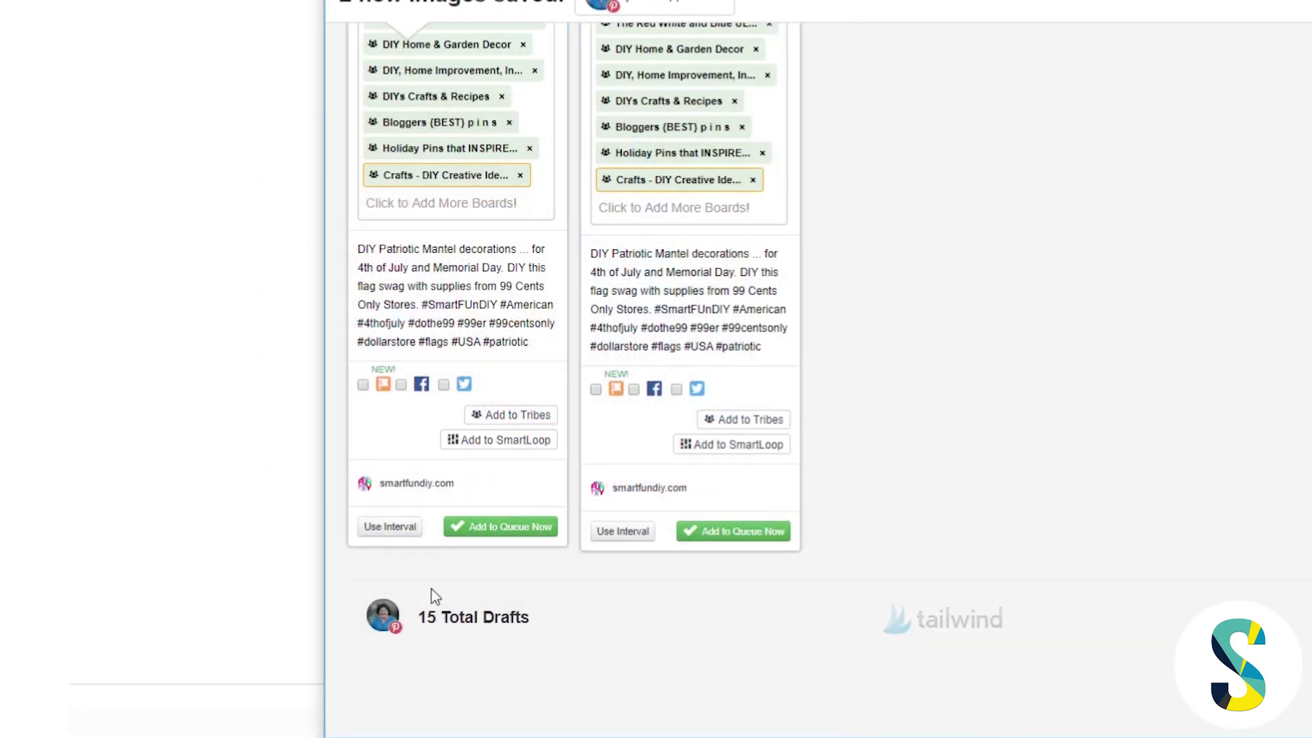
Use an interval for the first mantel image and set its first pin to Jun 29, 2018 at 1:05 AM
left_click(400, 531)
scroll(400, 531, "down", 3)
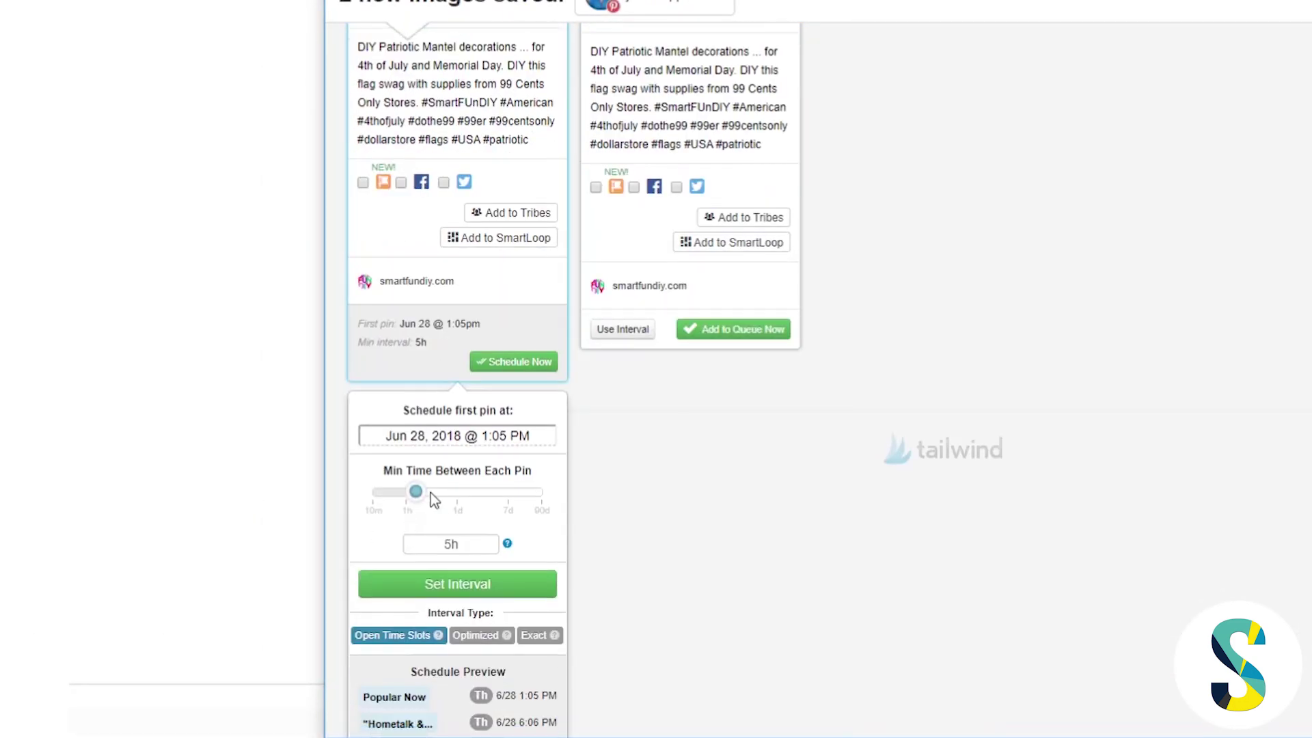
left_click(453, 429)
left_click(526, 243)
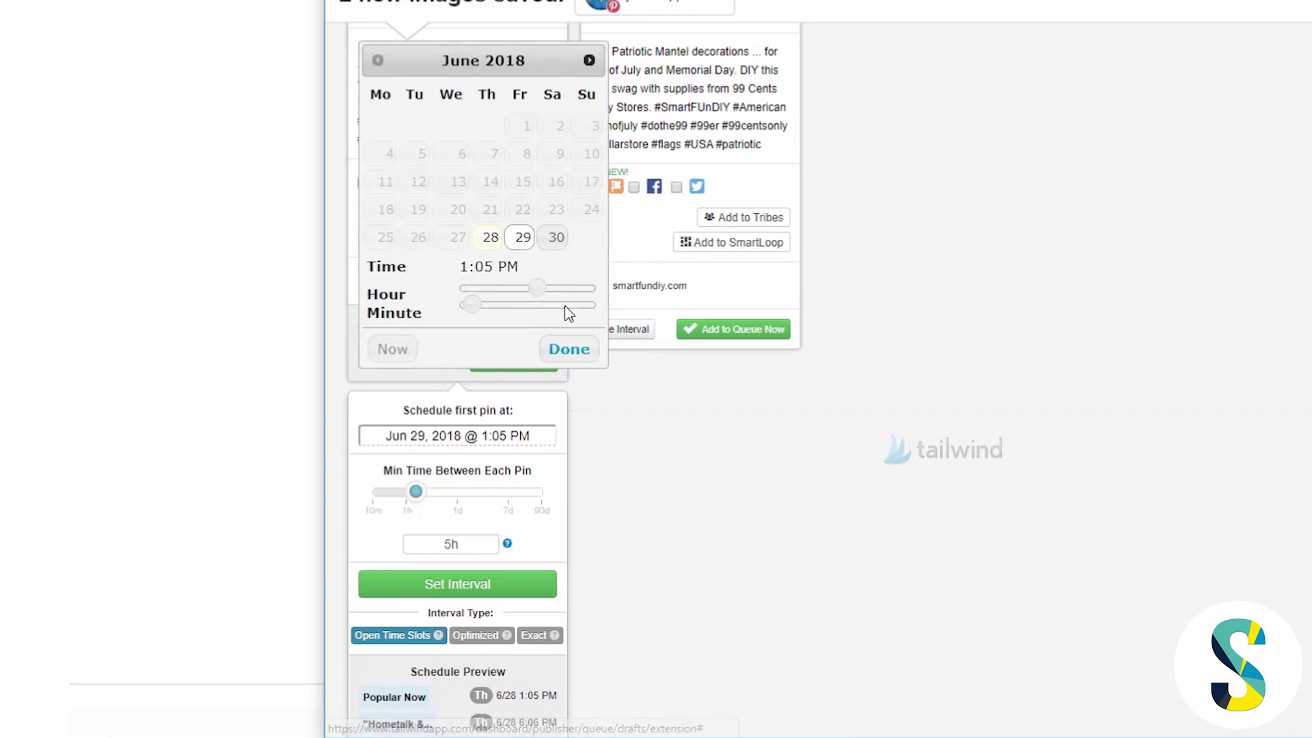
left_click_drag(540, 289, 466, 290)
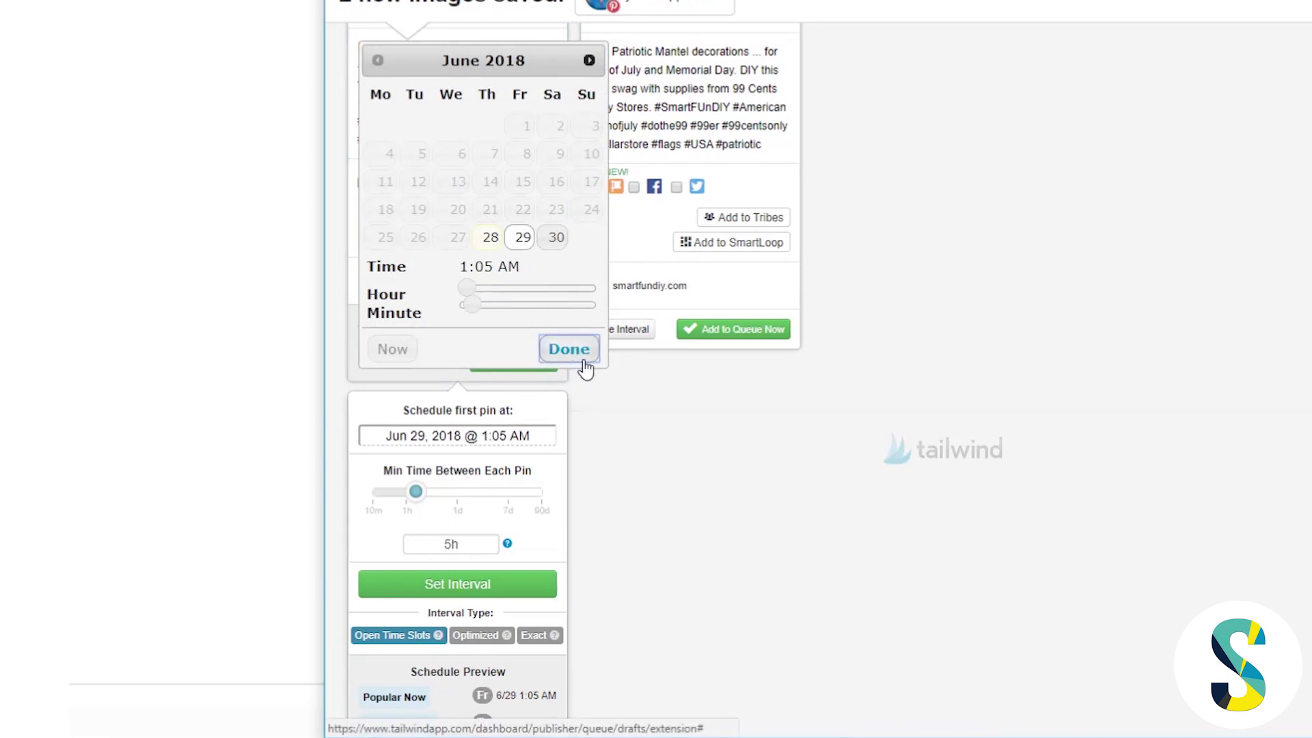
left_click(569, 350)
scroll(526, 551, "down", 5)
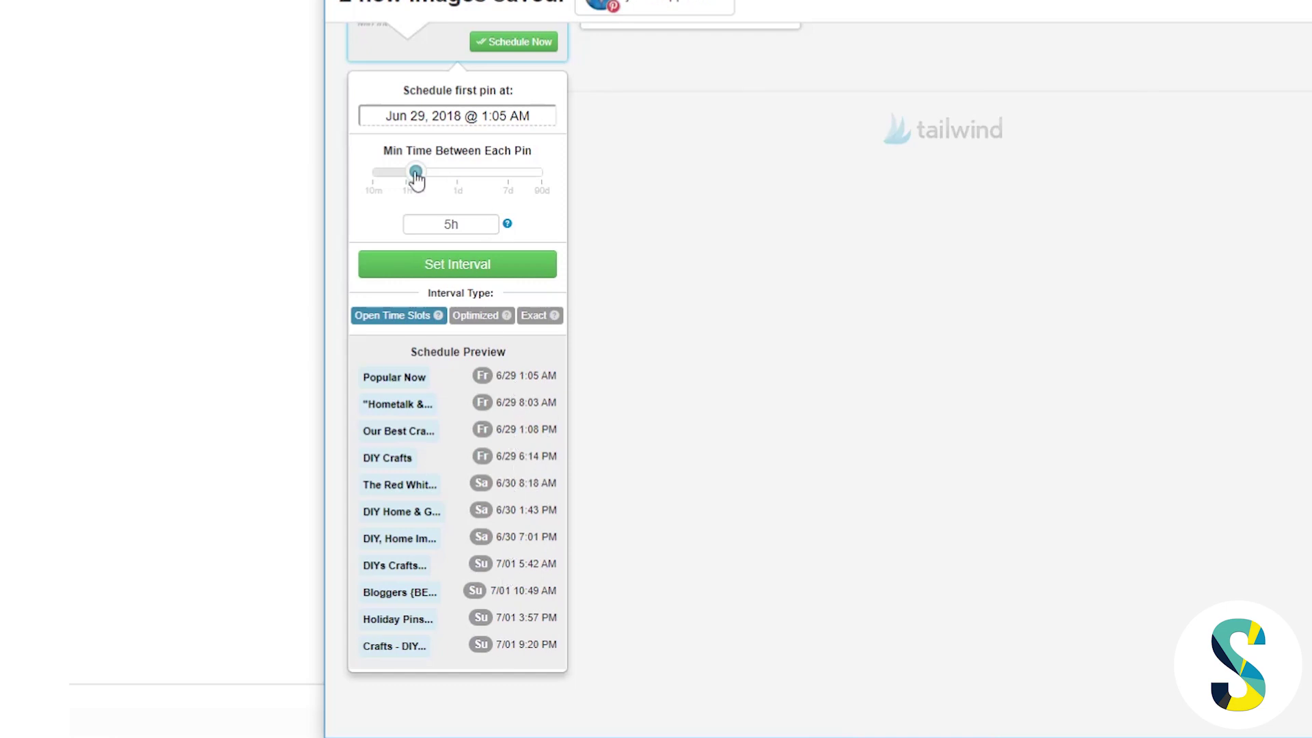
Try minimum times of 1h and 1.5h between the first mantel image's pins
mouse_move(415, 173)
left_mouse_down()
mouse_move(401, 187)
mouse_move(410, 177)
left_mouse_up()
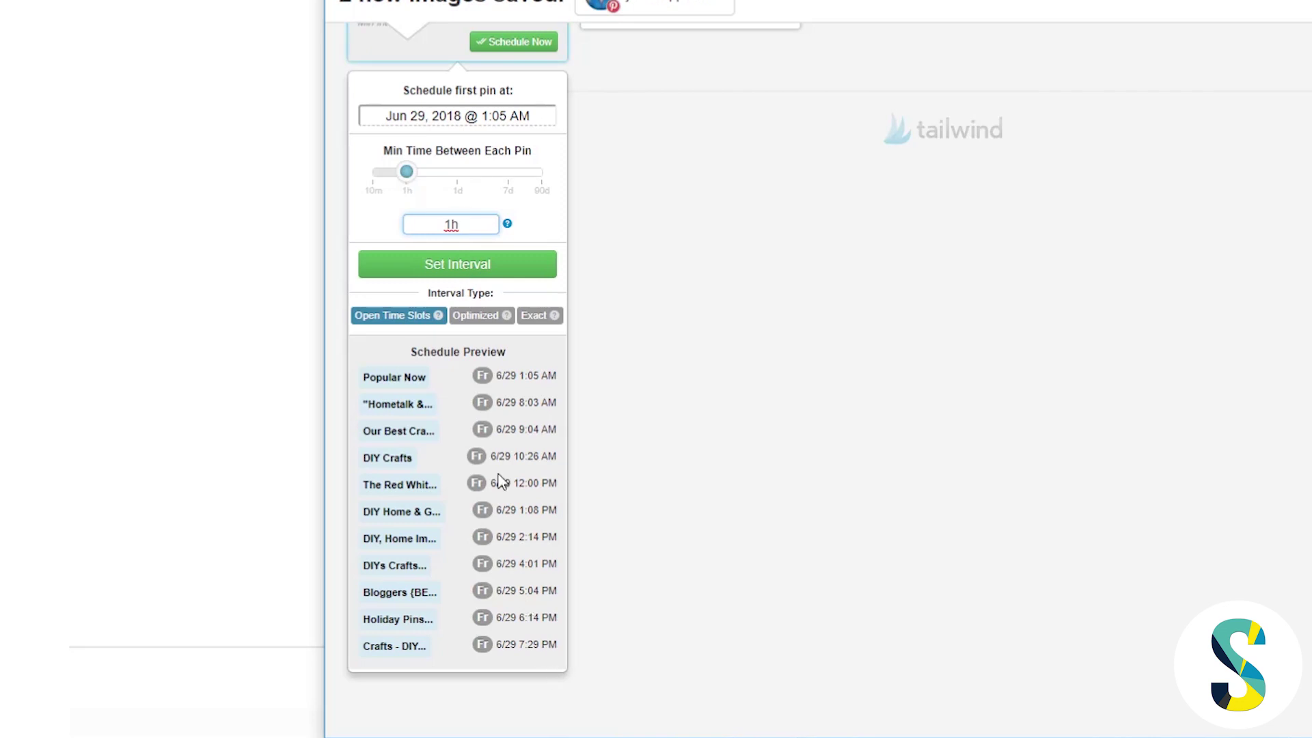
double_click(451, 220)
type("1.5h")
left_click(531, 224)
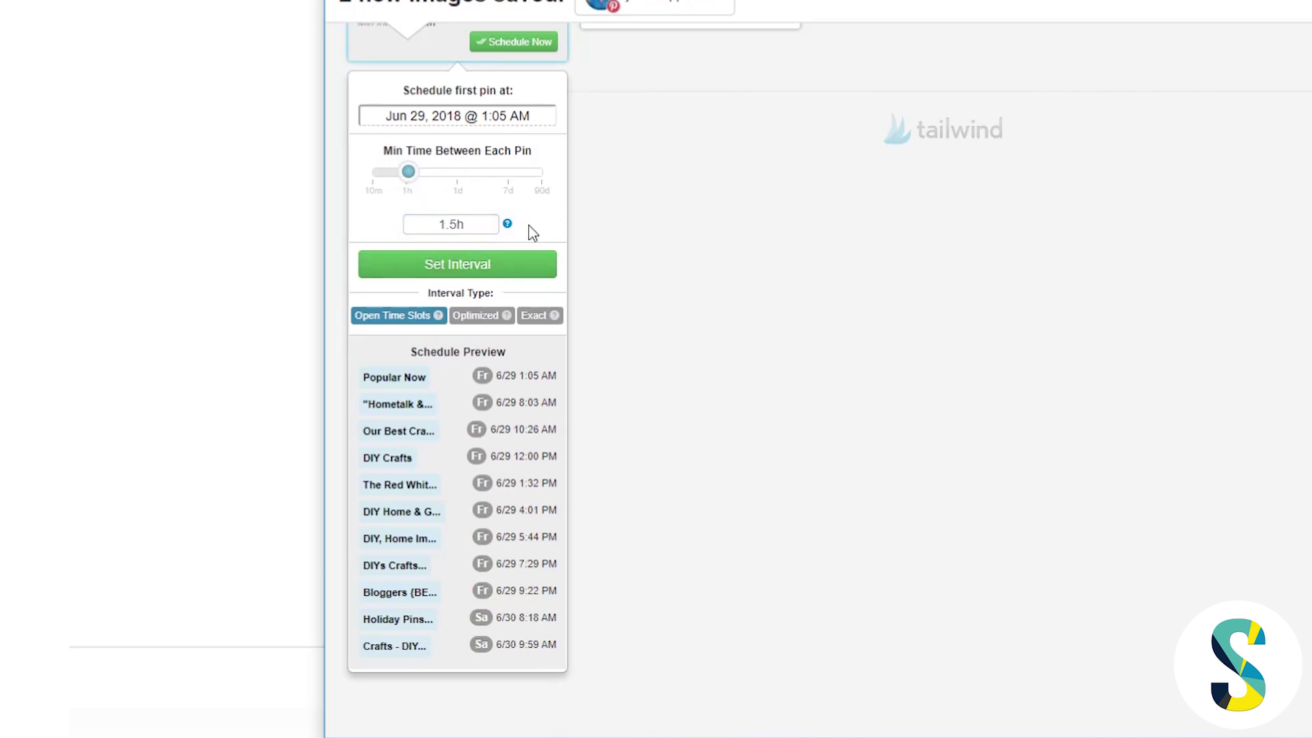
Set the minimum time between pins to 1h, apply the interval and schedule the first mantel image
left_click(458, 225)
key("BackSpace")
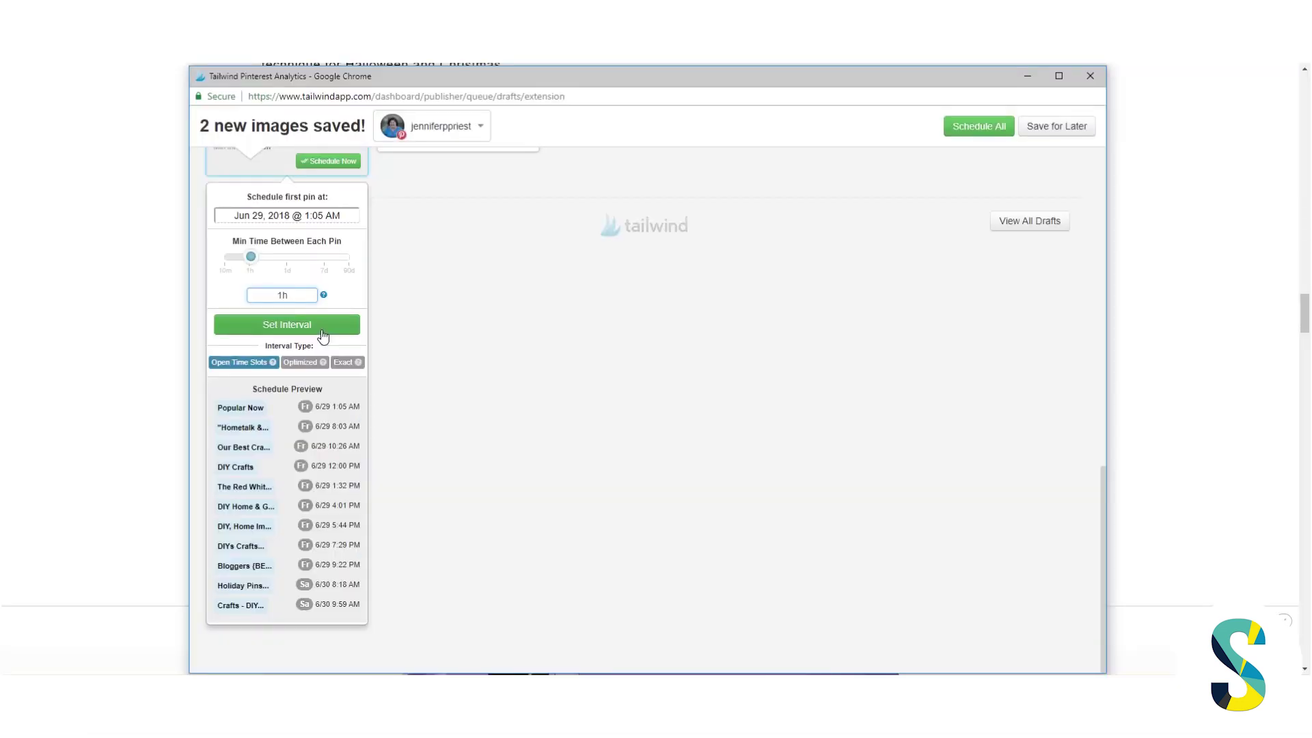
left_click(325, 333)
left_click(328, 520)
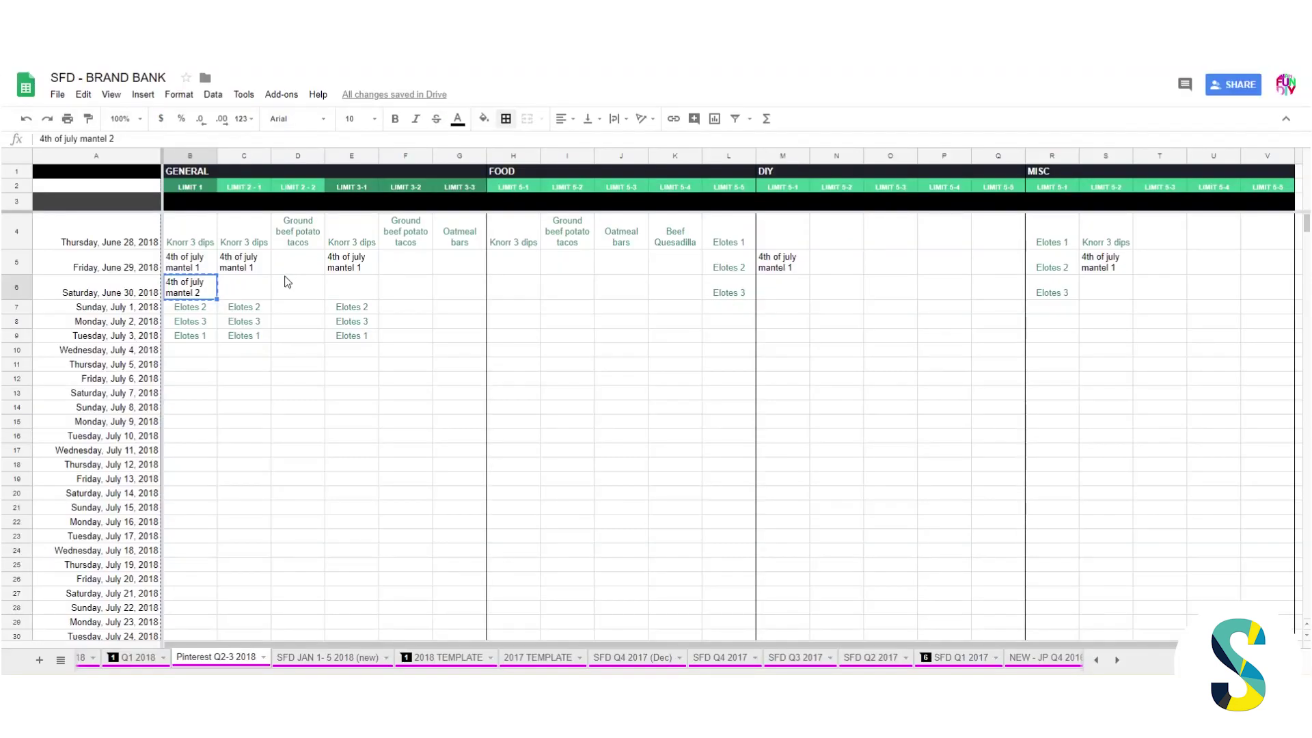
In the Pinterest Q2-3 2018 spreadsheet, copy "4th of july mantel 2" from B6 to C6, E6, M6 and S6 for June 30
left_click(259, 298)
type("4th of july mantel 2")
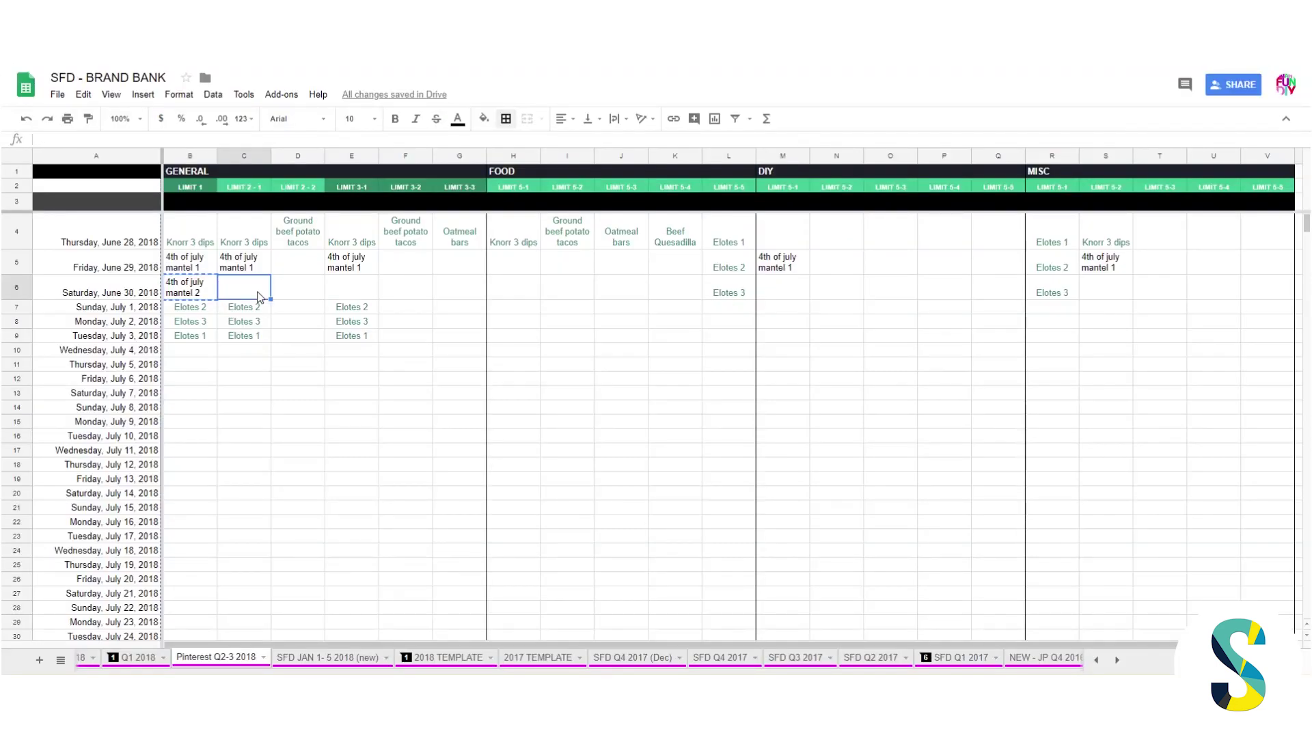
left_click(357, 290)
type("4th of july mantel 2")
left_click(775, 283)
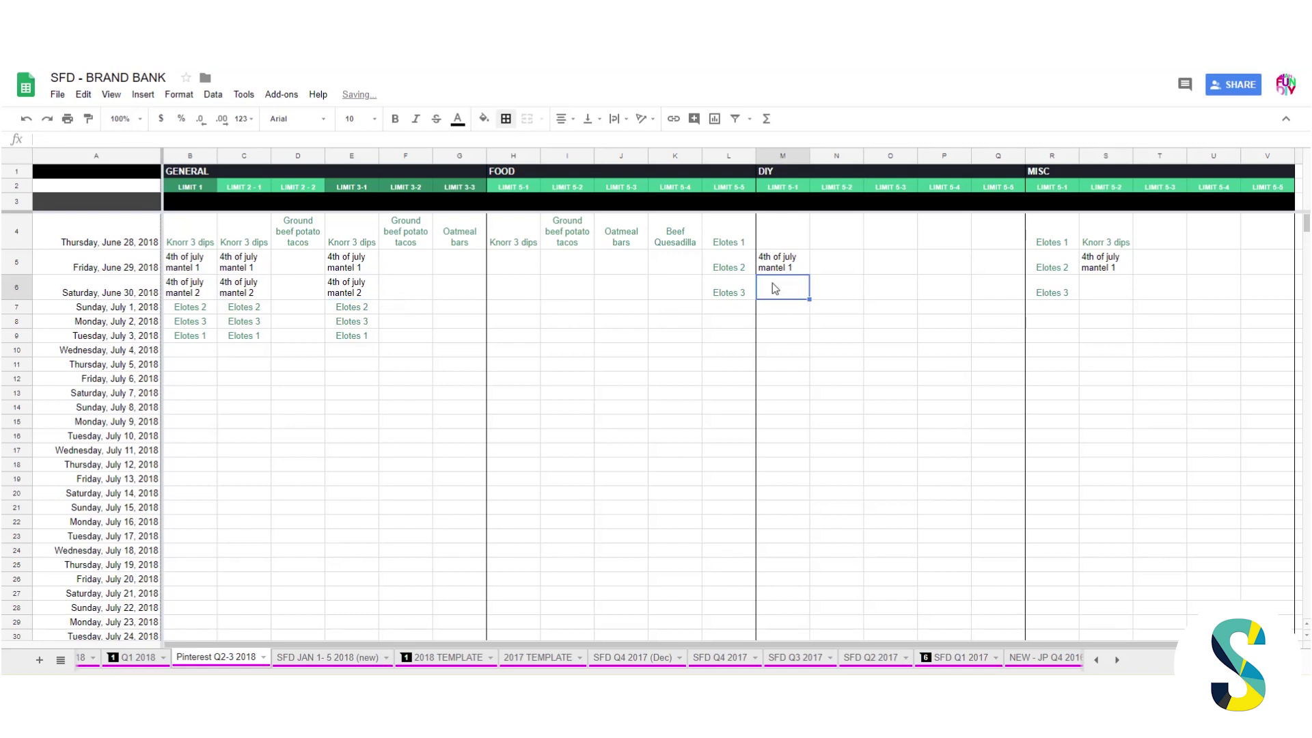
type("4th of july mantel 2")
left_click(1101, 295)
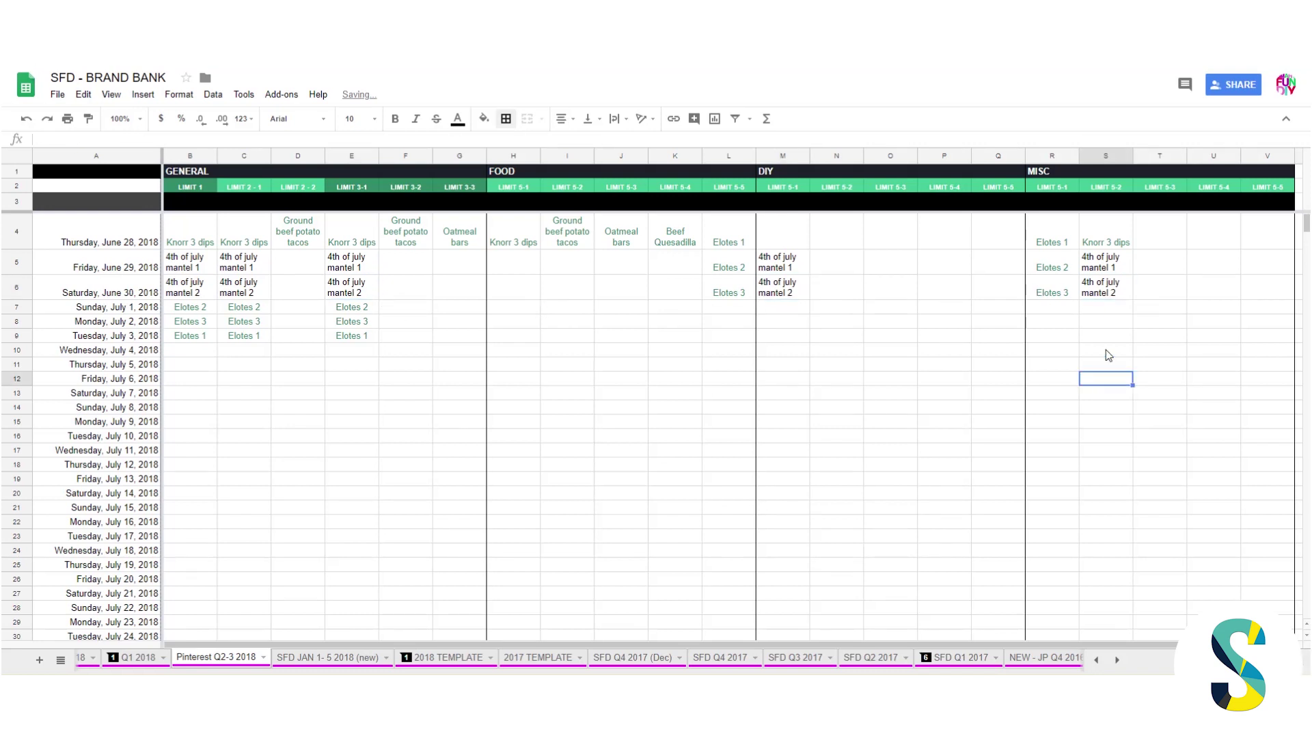
type("4th of july mantel 2")
Change the text color of the 4th of July mantel rows, B5 to S6, to green
left_click_drag(1110, 294, 208, 263)
left_click(1119, 317)
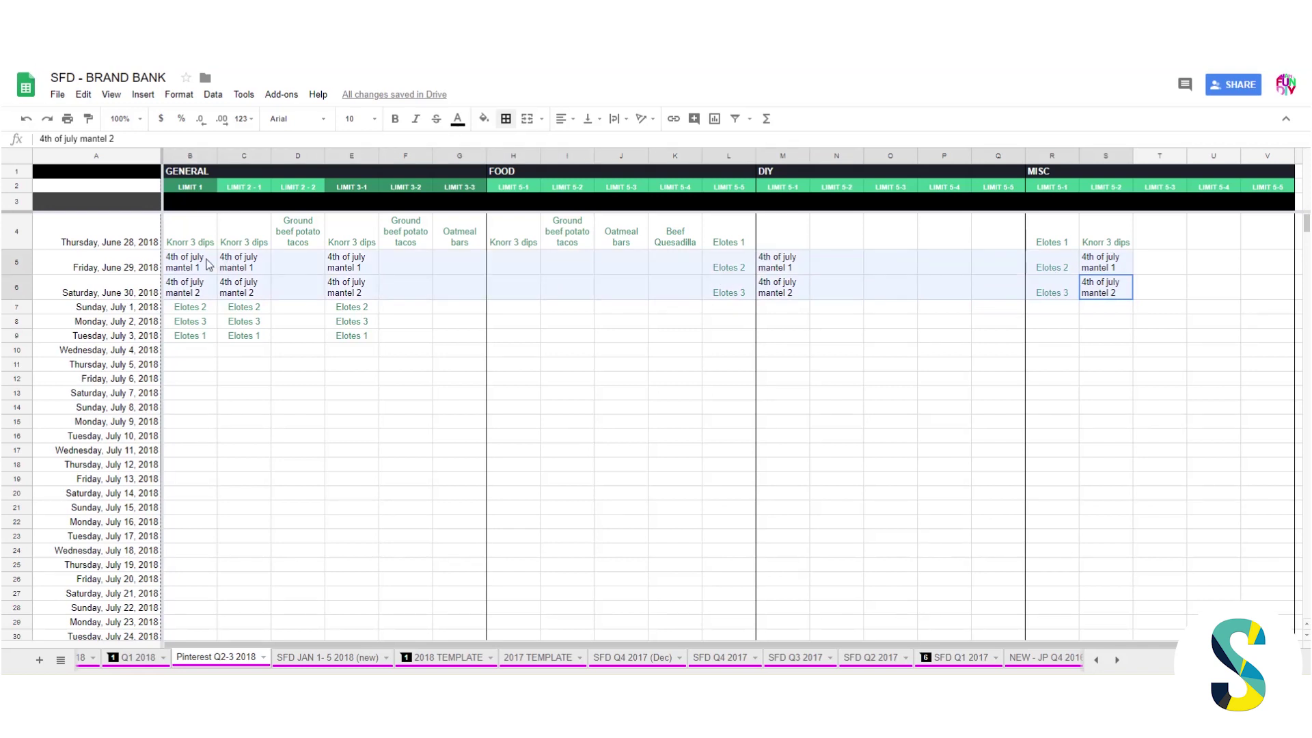
left_click(458, 118)
left_click(500, 291)
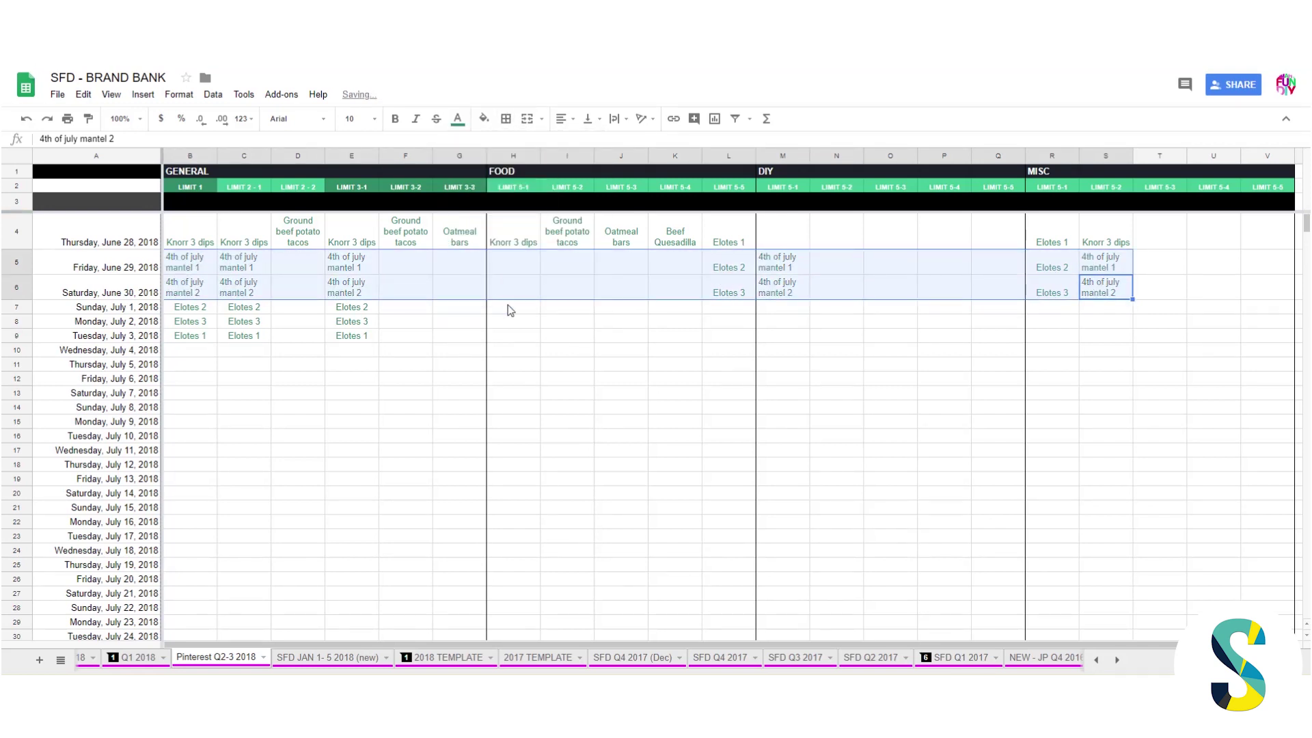
left_click(675, 393)
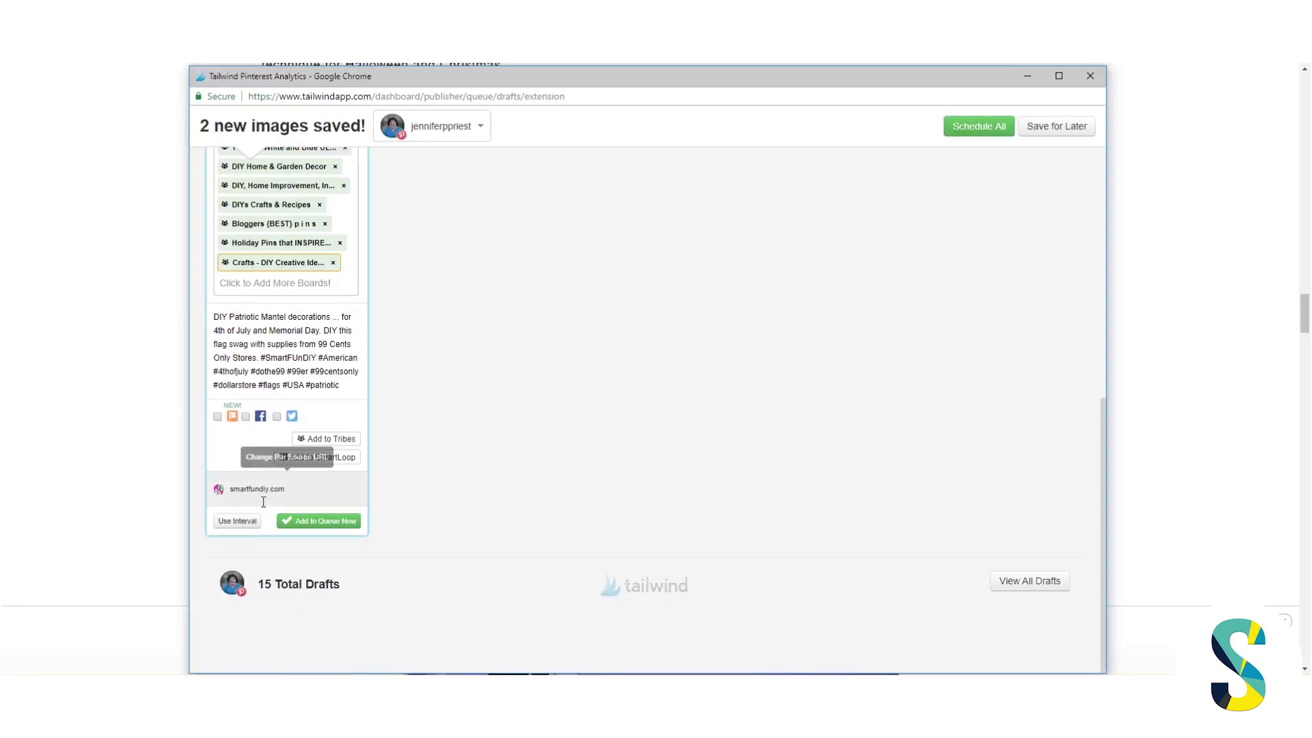
In Tailwind, use an interval for the remaining mantel image and set its first pin to Jun 30, 2018 at 12:05 AM
left_click(246, 522)
scroll(324, 473, "down", 1)
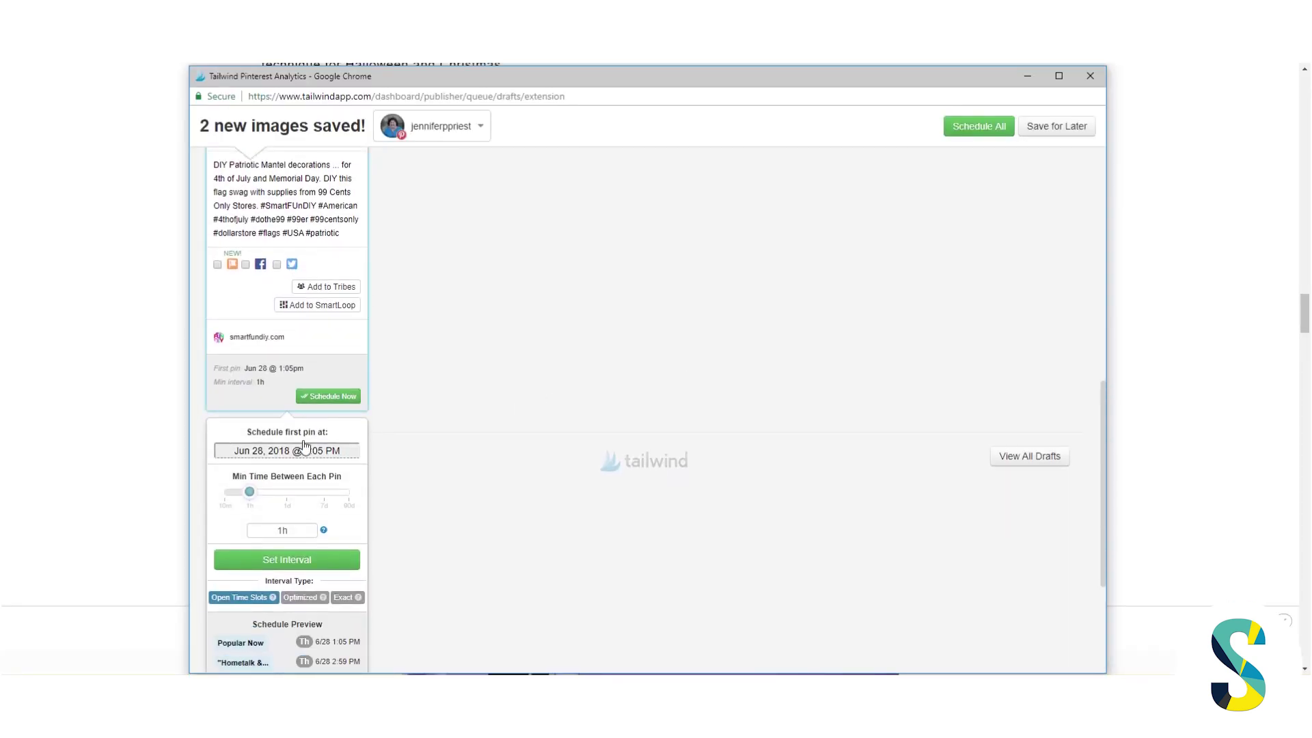
left_click(298, 454)
left_click(358, 306)
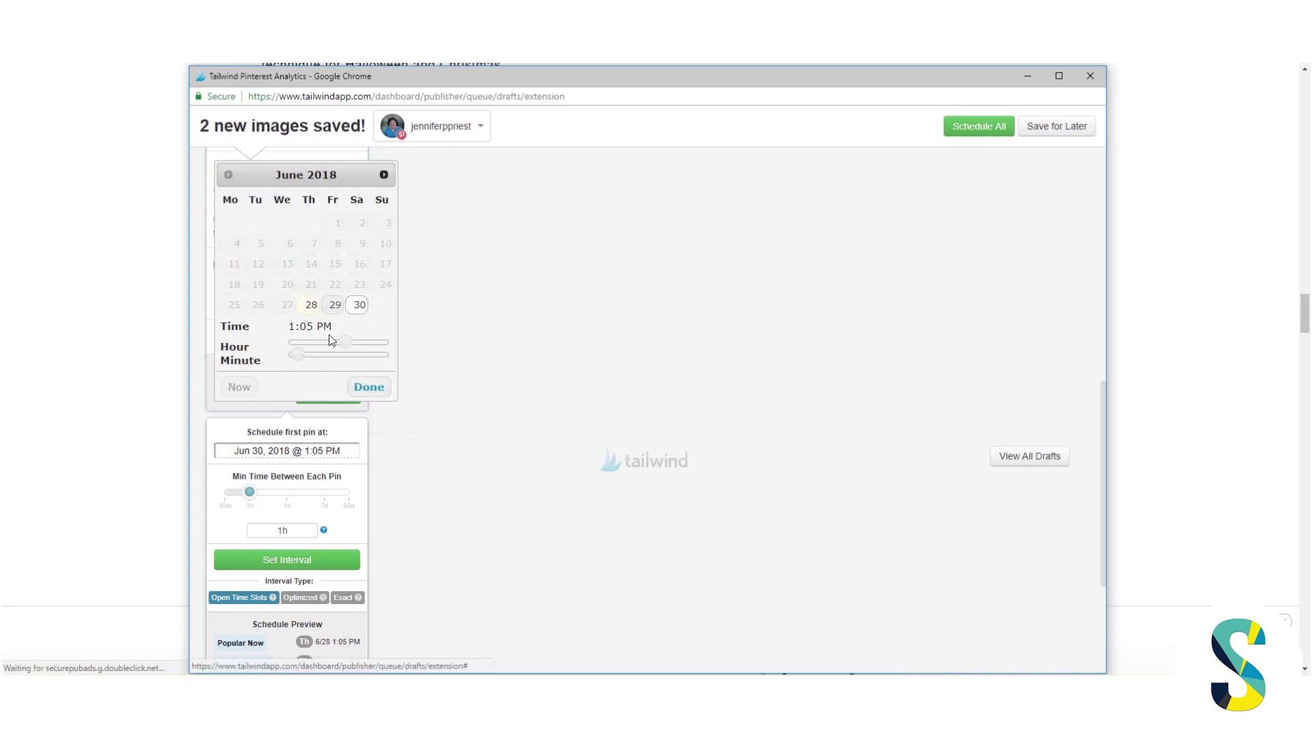
left_click_drag(296, 341, 289, 341)
left_click(372, 389)
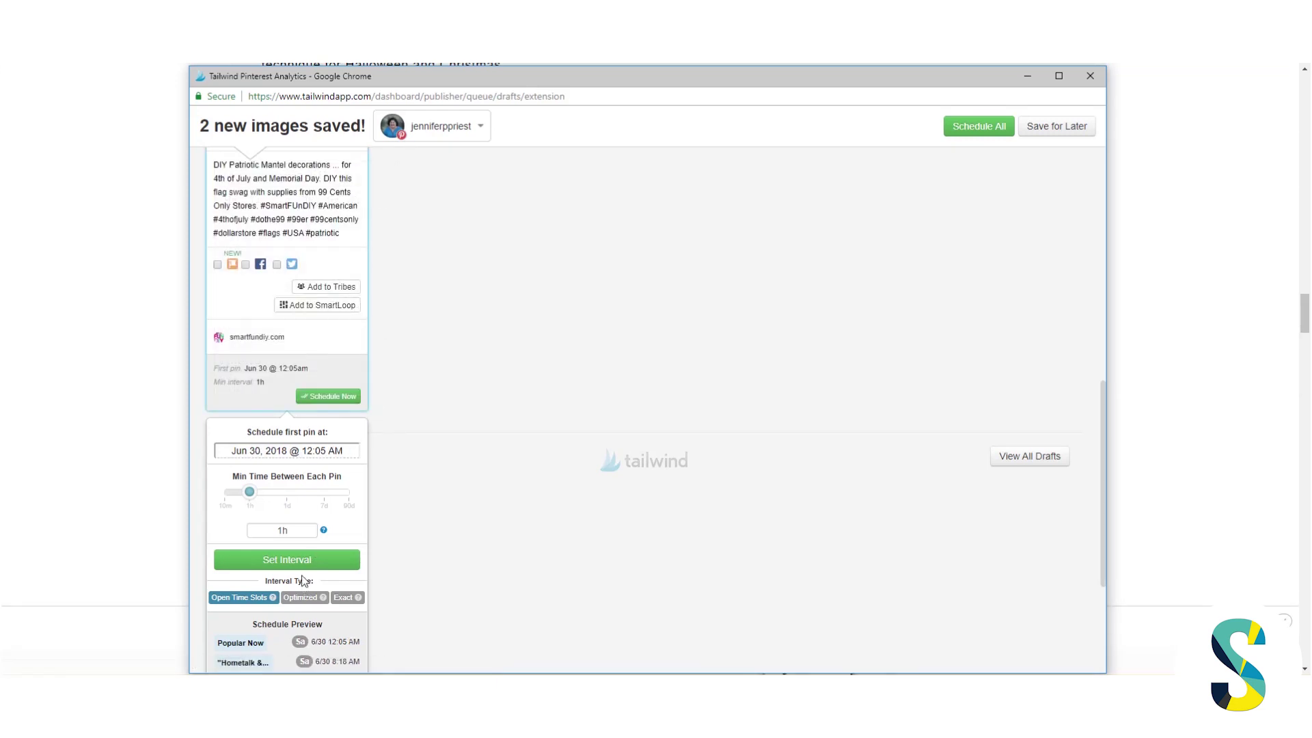
Apply the 1h interval to the remaining mantel image, schedule it and close the Tailwind window
scroll(311, 540, "down", 3)
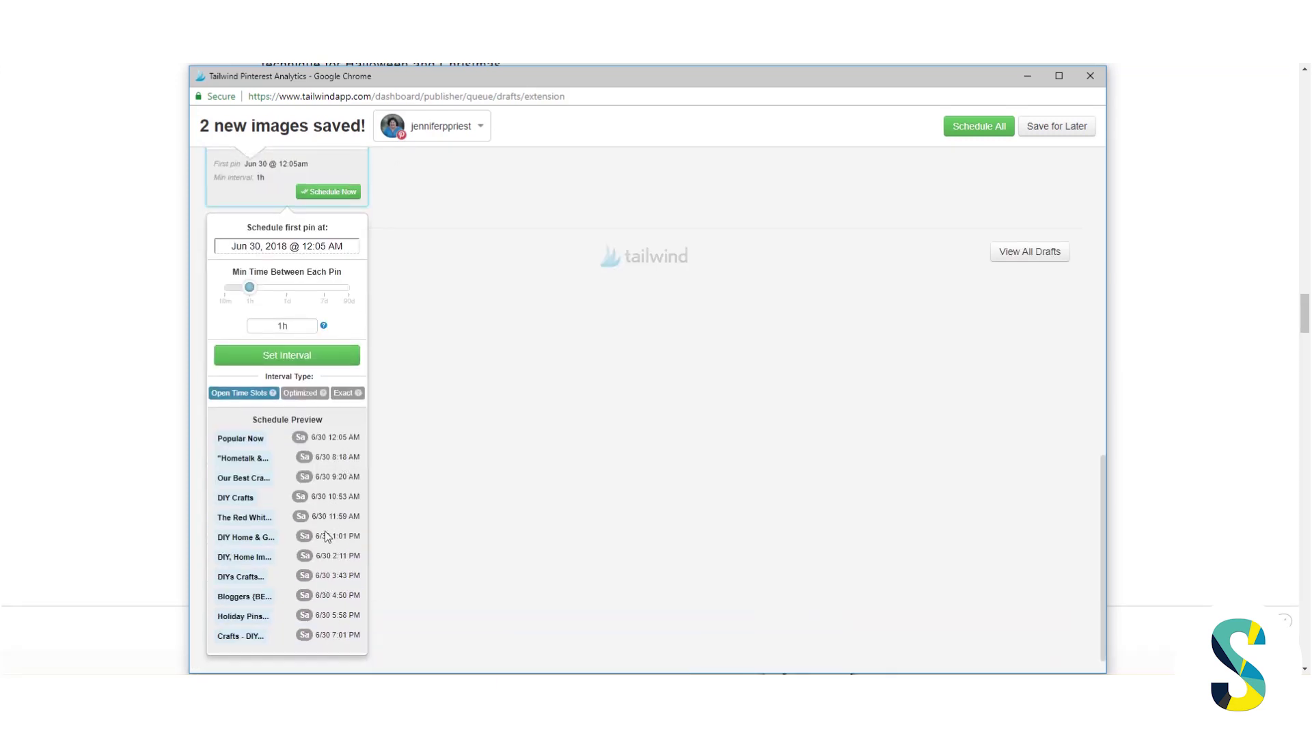
left_click(272, 354)
left_click(360, 520)
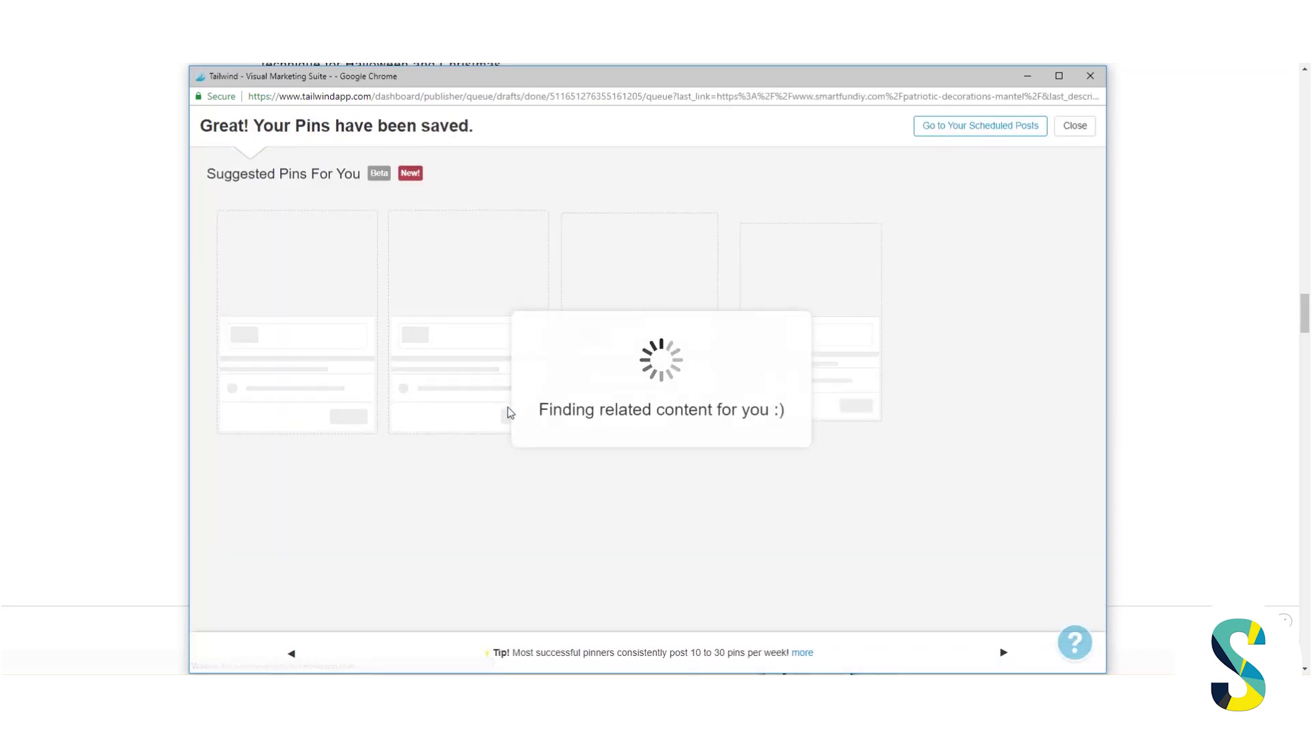
left_click(1090, 76)
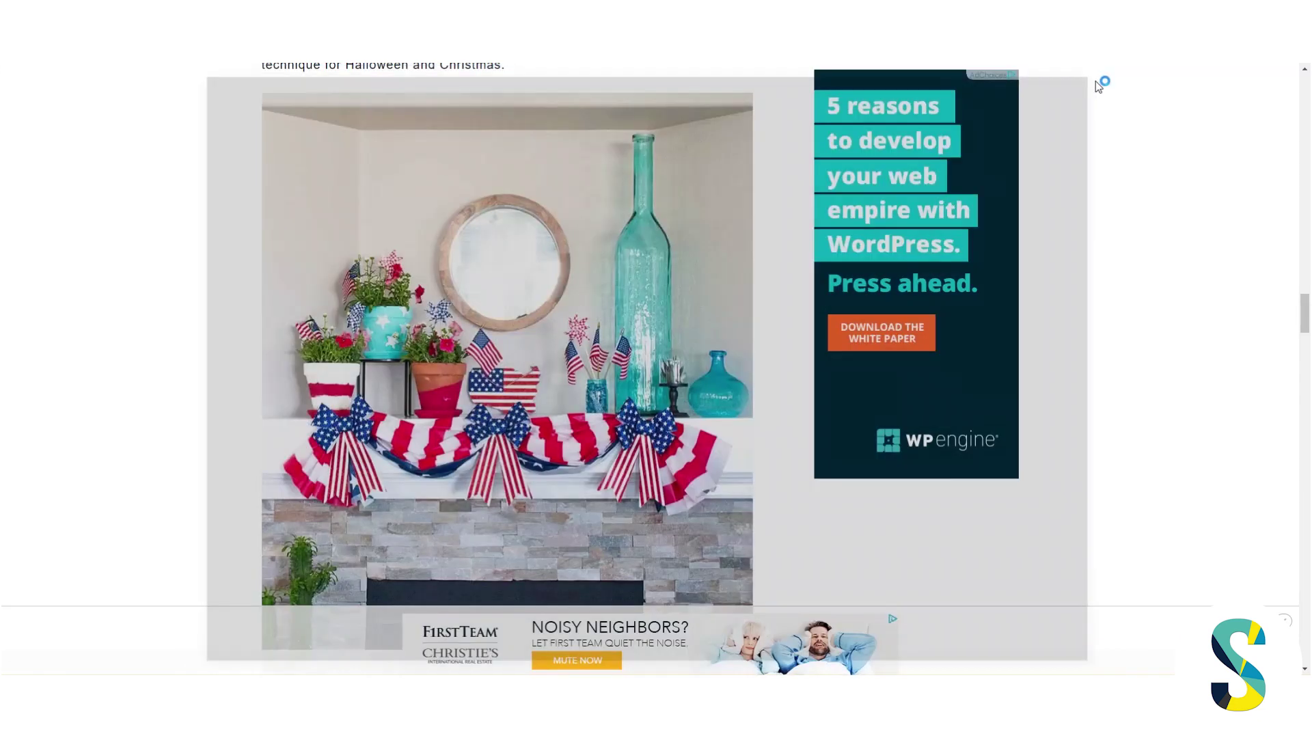